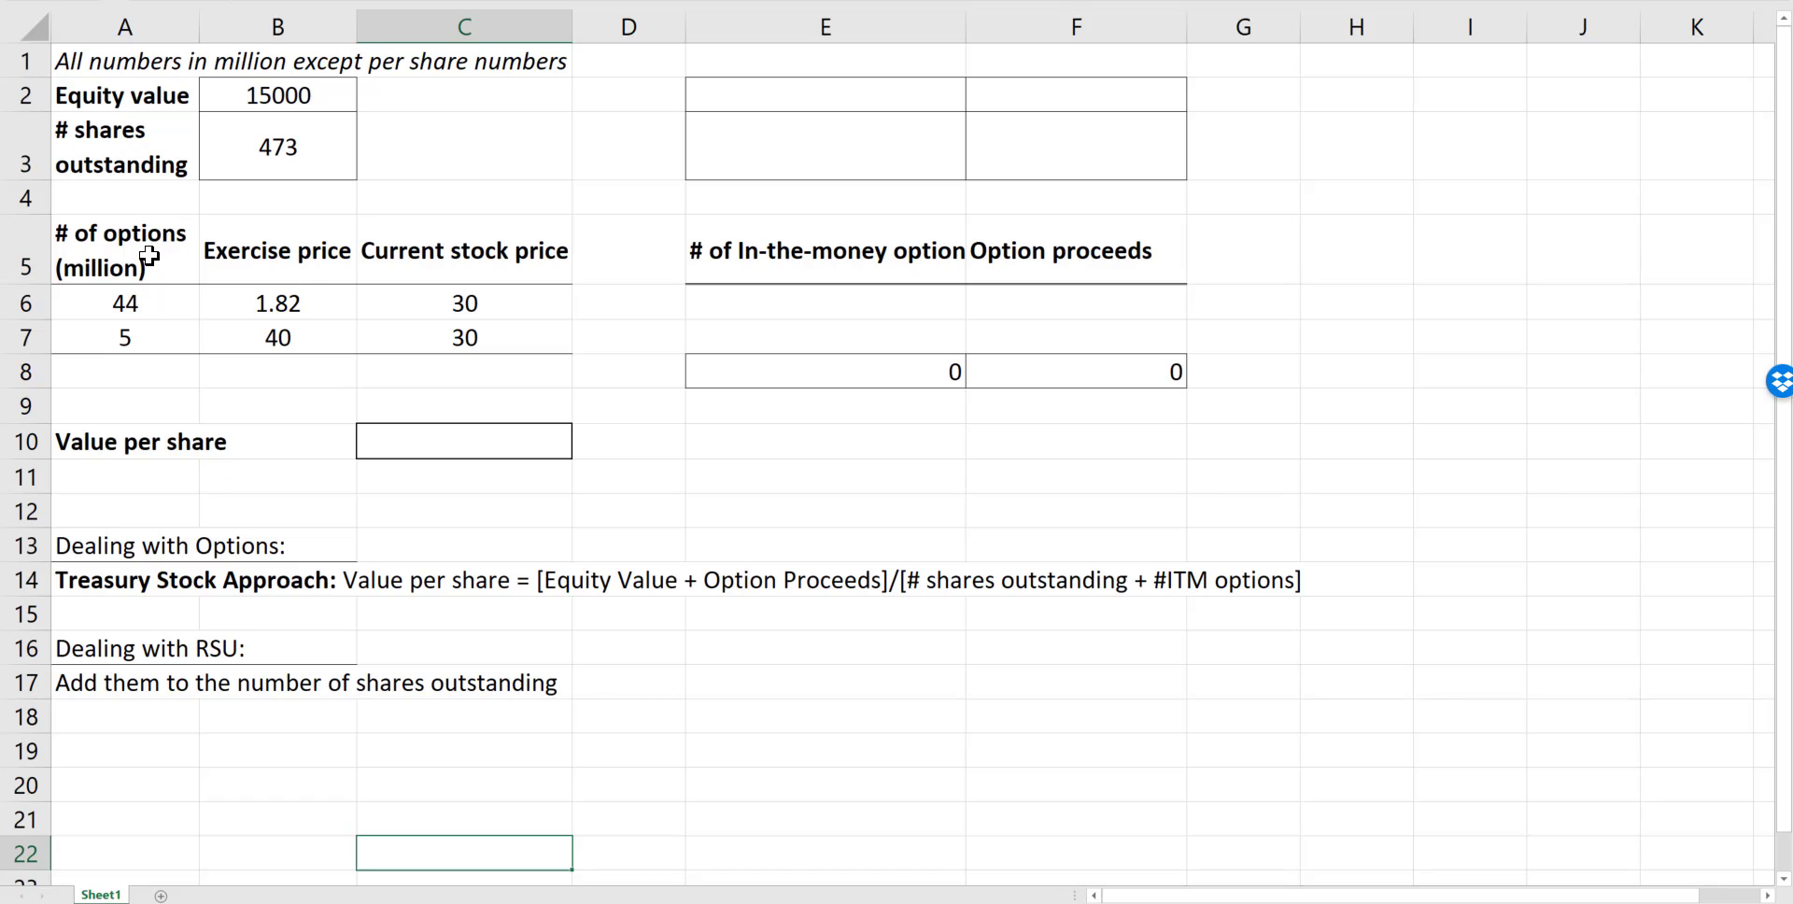
Read the notes on options, RSUs and the treasury stock approach formula.
{"action": "mouse_move", "coordinate": [110, 544]}
{"action": "left_mouse_down"}
{"action": "mouse_move", "coordinate": [177, 648]}
{"action": "mouse_move", "coordinate": [1397, 712]}
{"action": "left_mouse_up"}
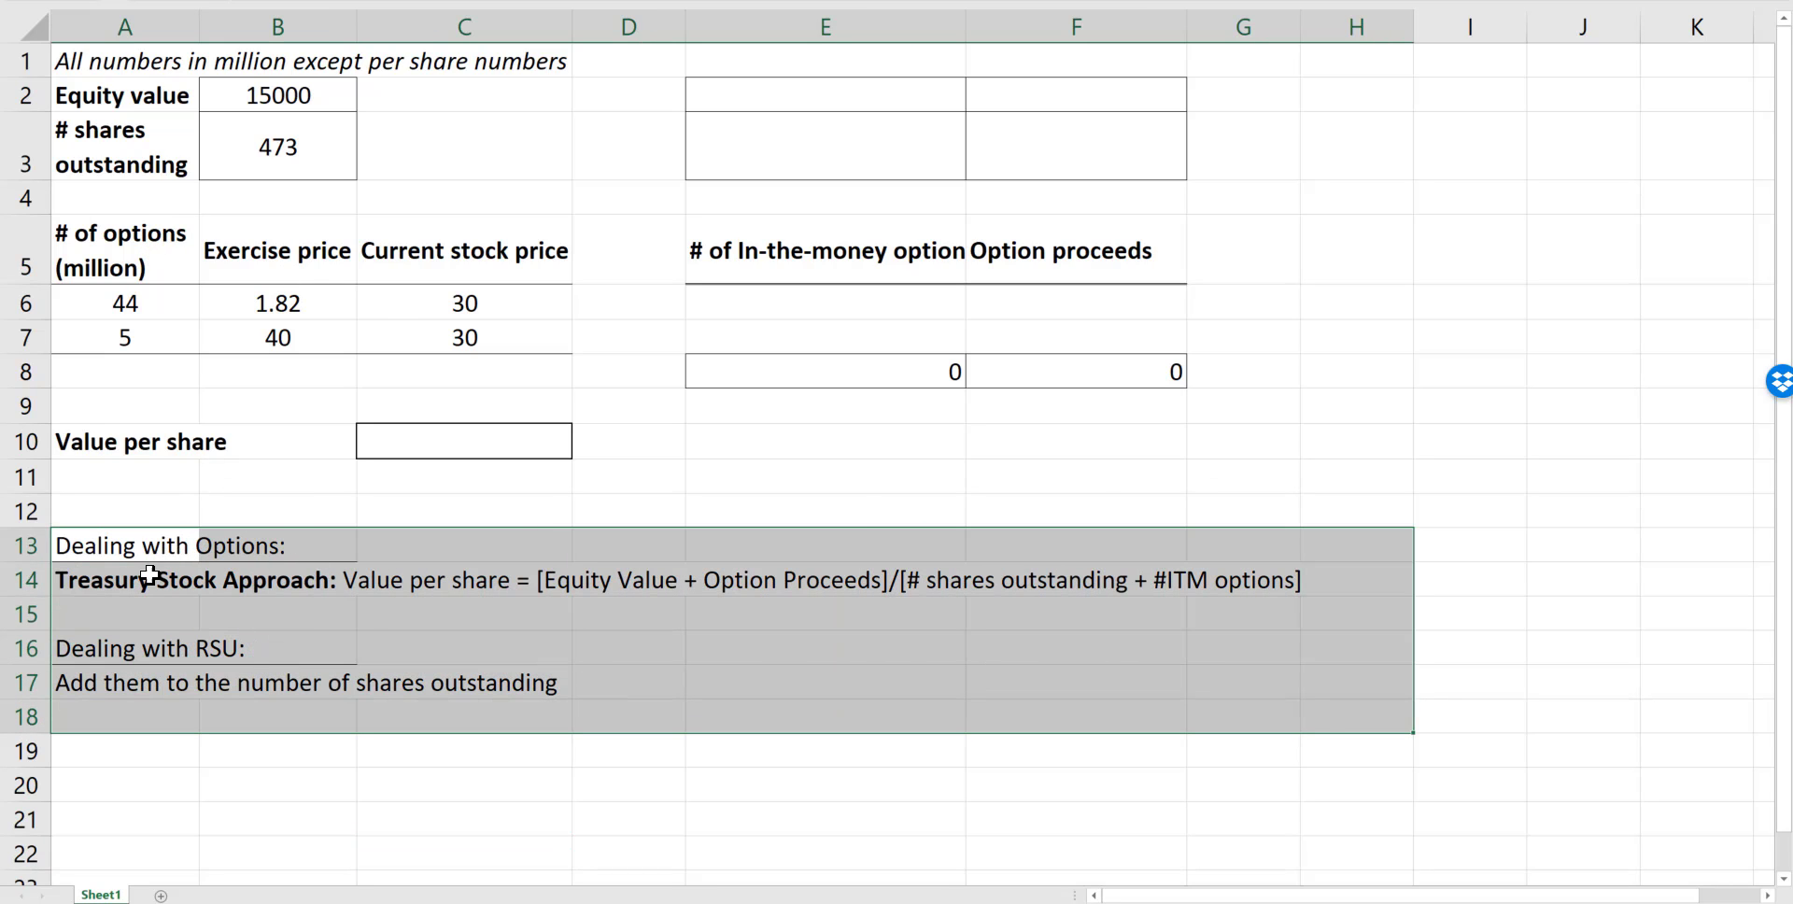
{"action": "left_click", "coordinate": [92, 582]}
{"action": "left_click_drag", "start_coordinate": [92, 582], "coordinate": [1290, 590]}
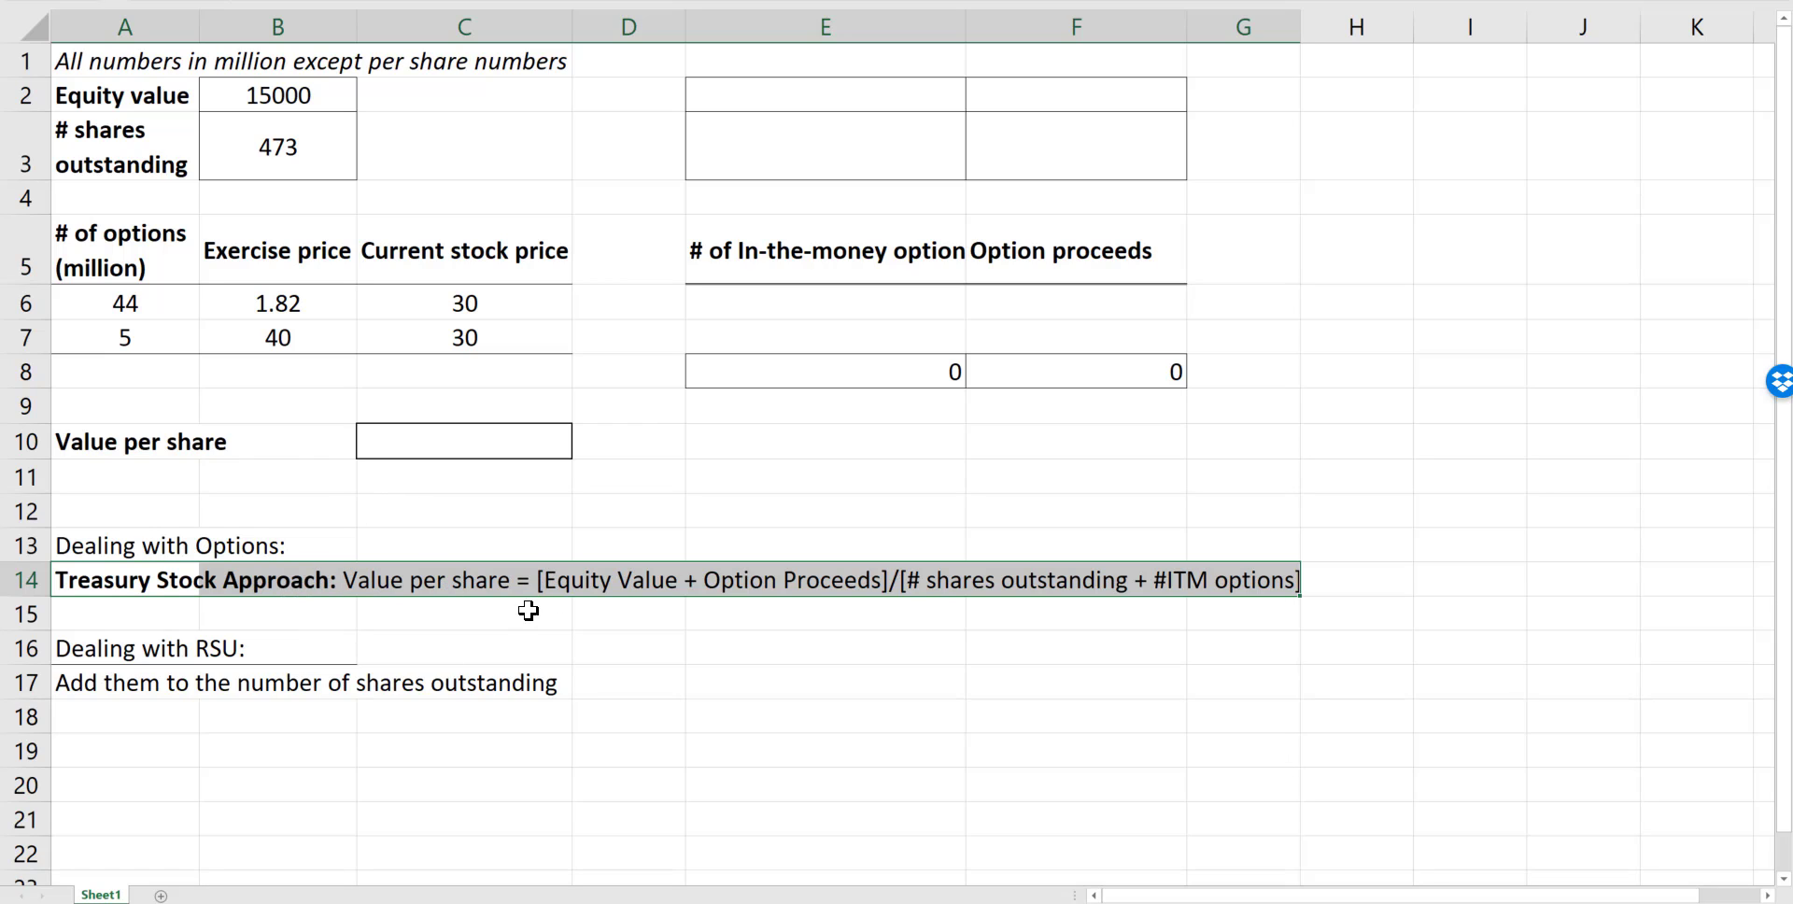
{"action": "left_click", "coordinate": [613, 583]}
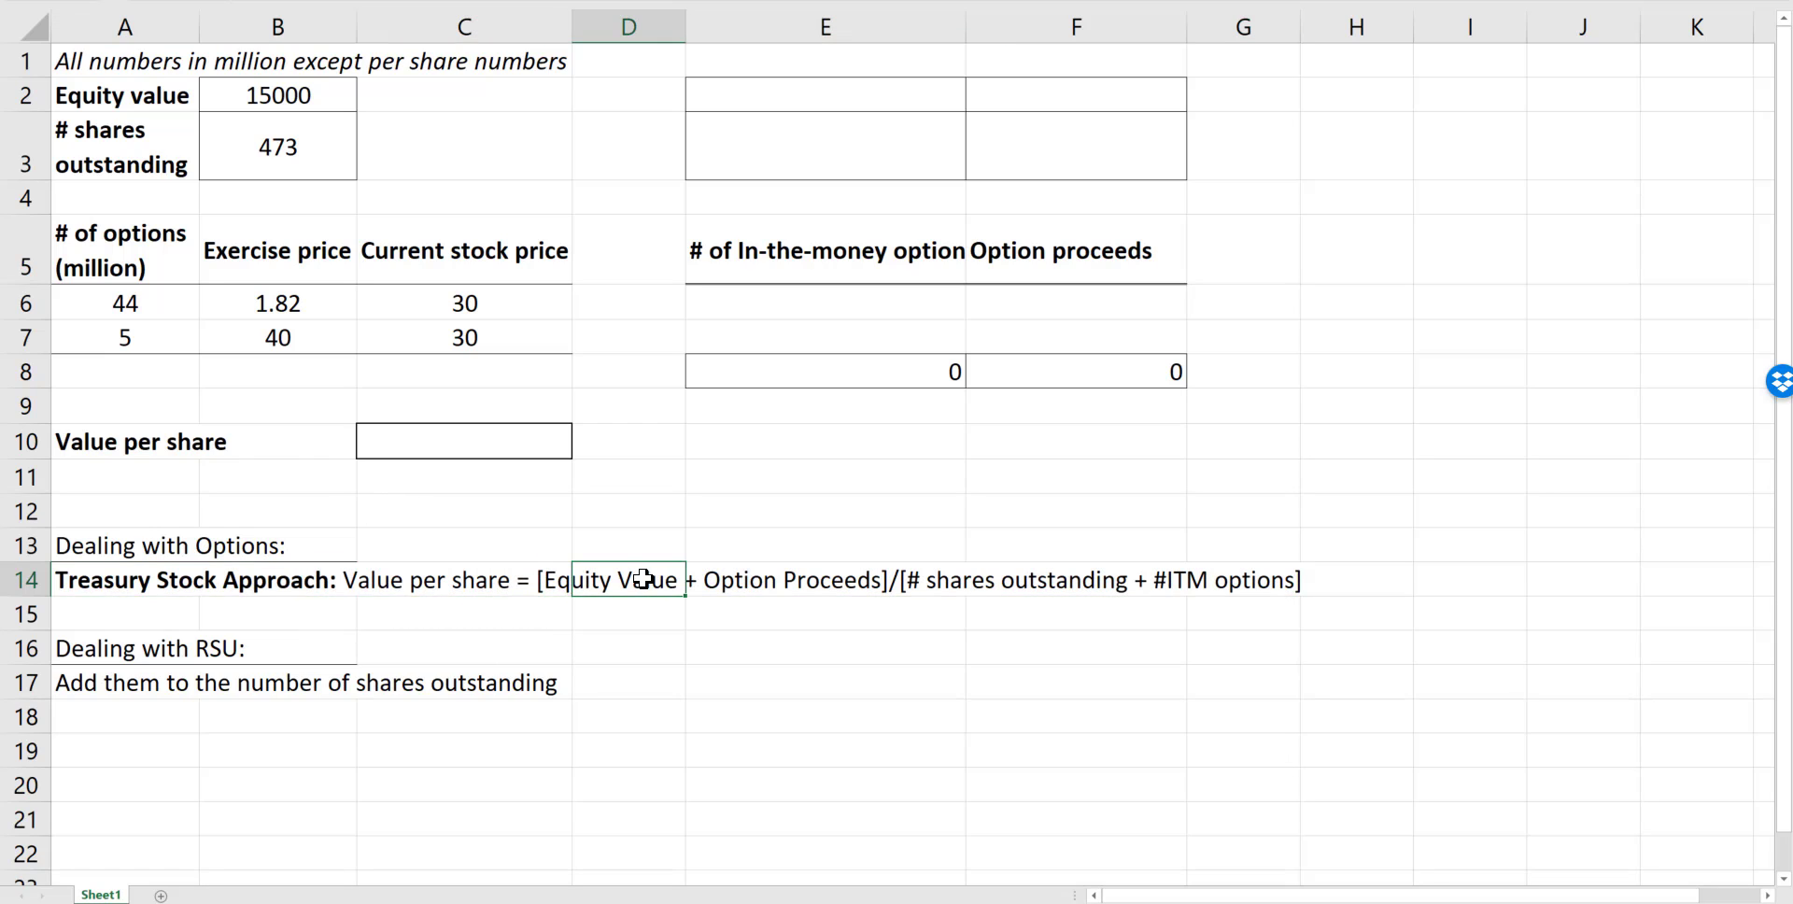
{"action": "left_click", "coordinate": [827, 582]}
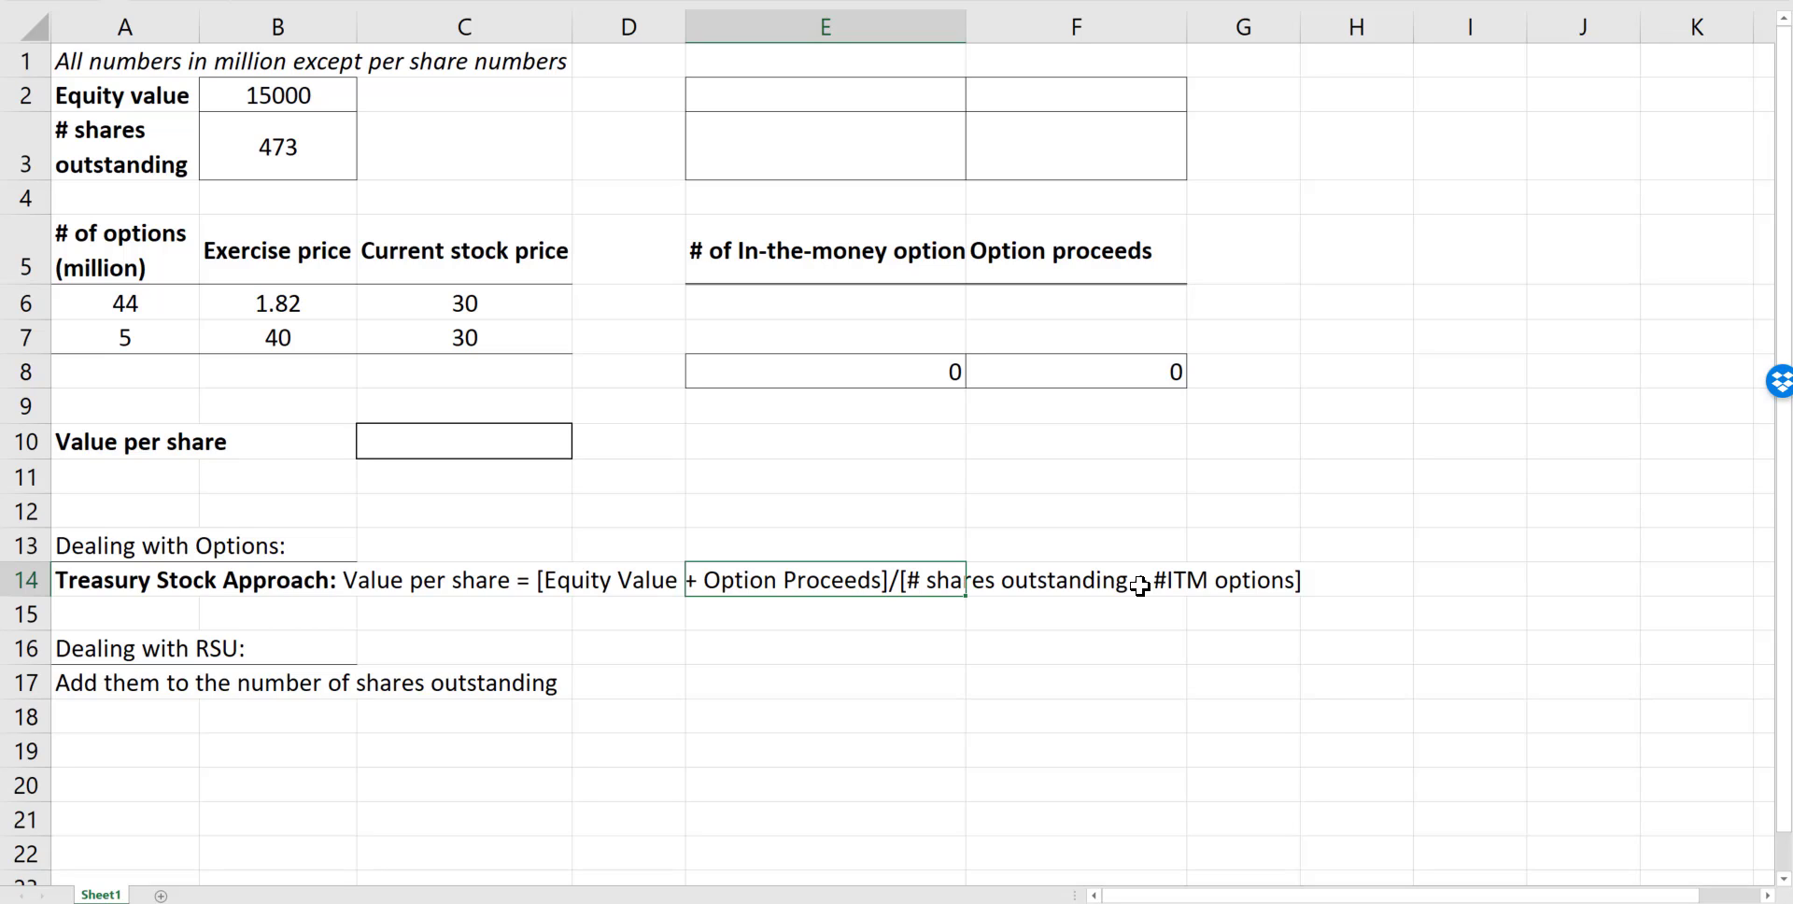
{"action": "left_click_drag", "start_coordinate": [84, 648], "coordinate": [482, 681]}
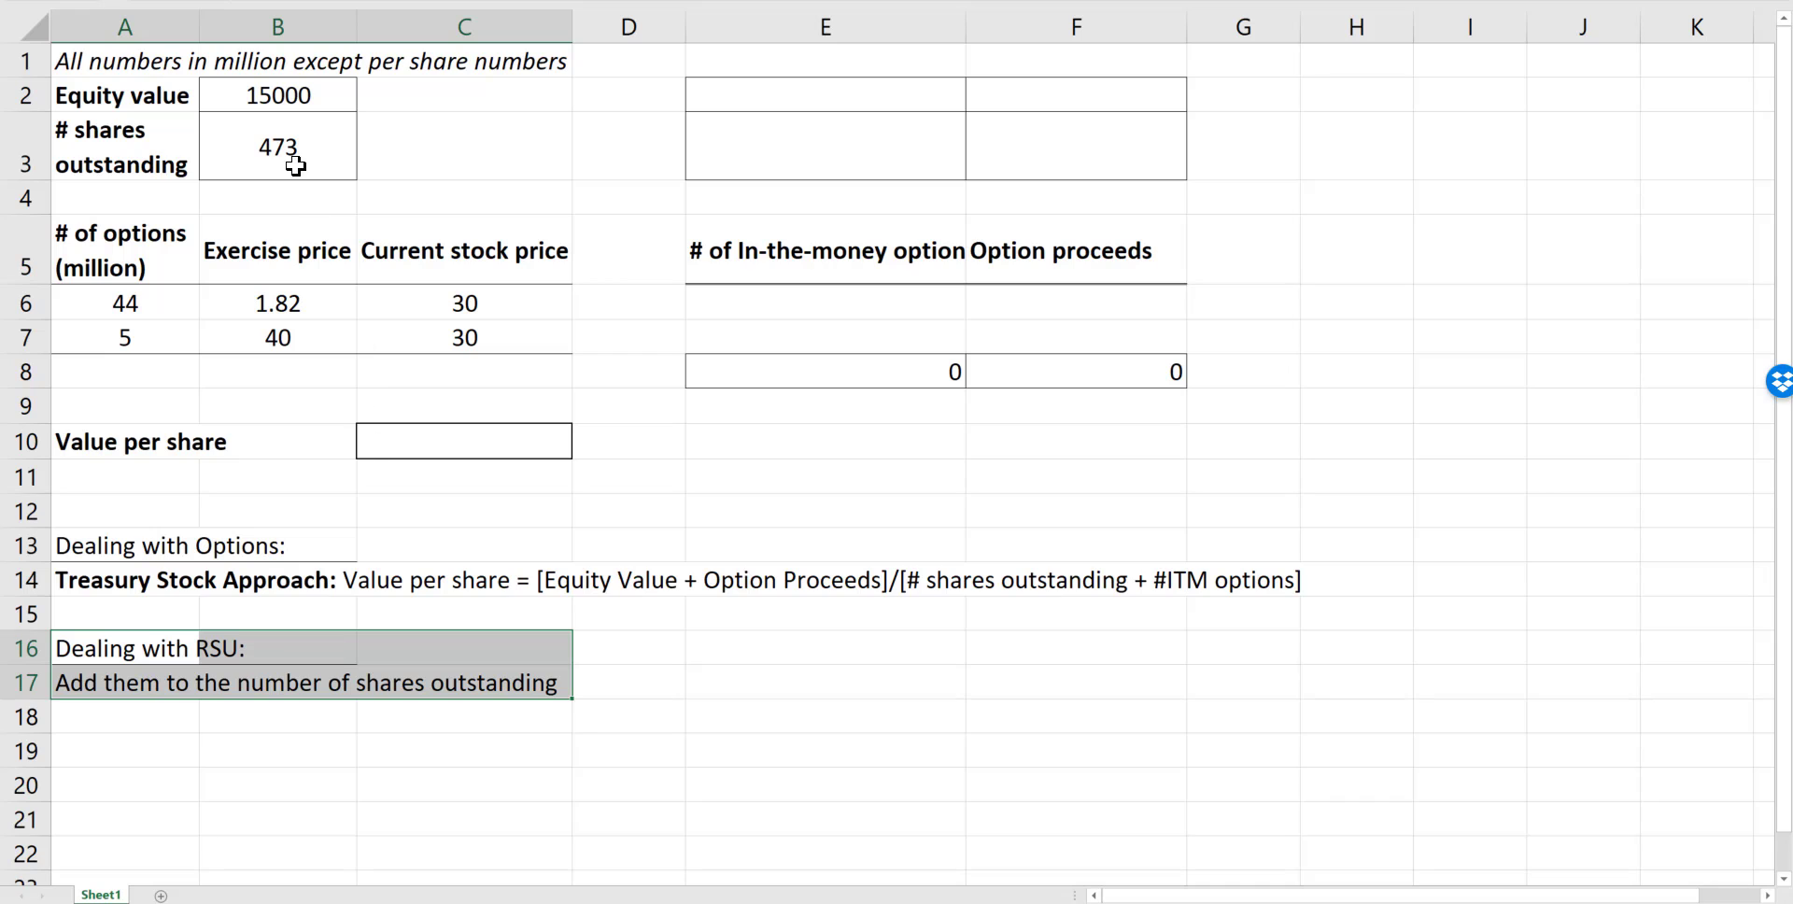
Review the equity value of 15000, shares outstanding and both option tranches' figures.
{"action": "left_click", "coordinate": [273, 96]}
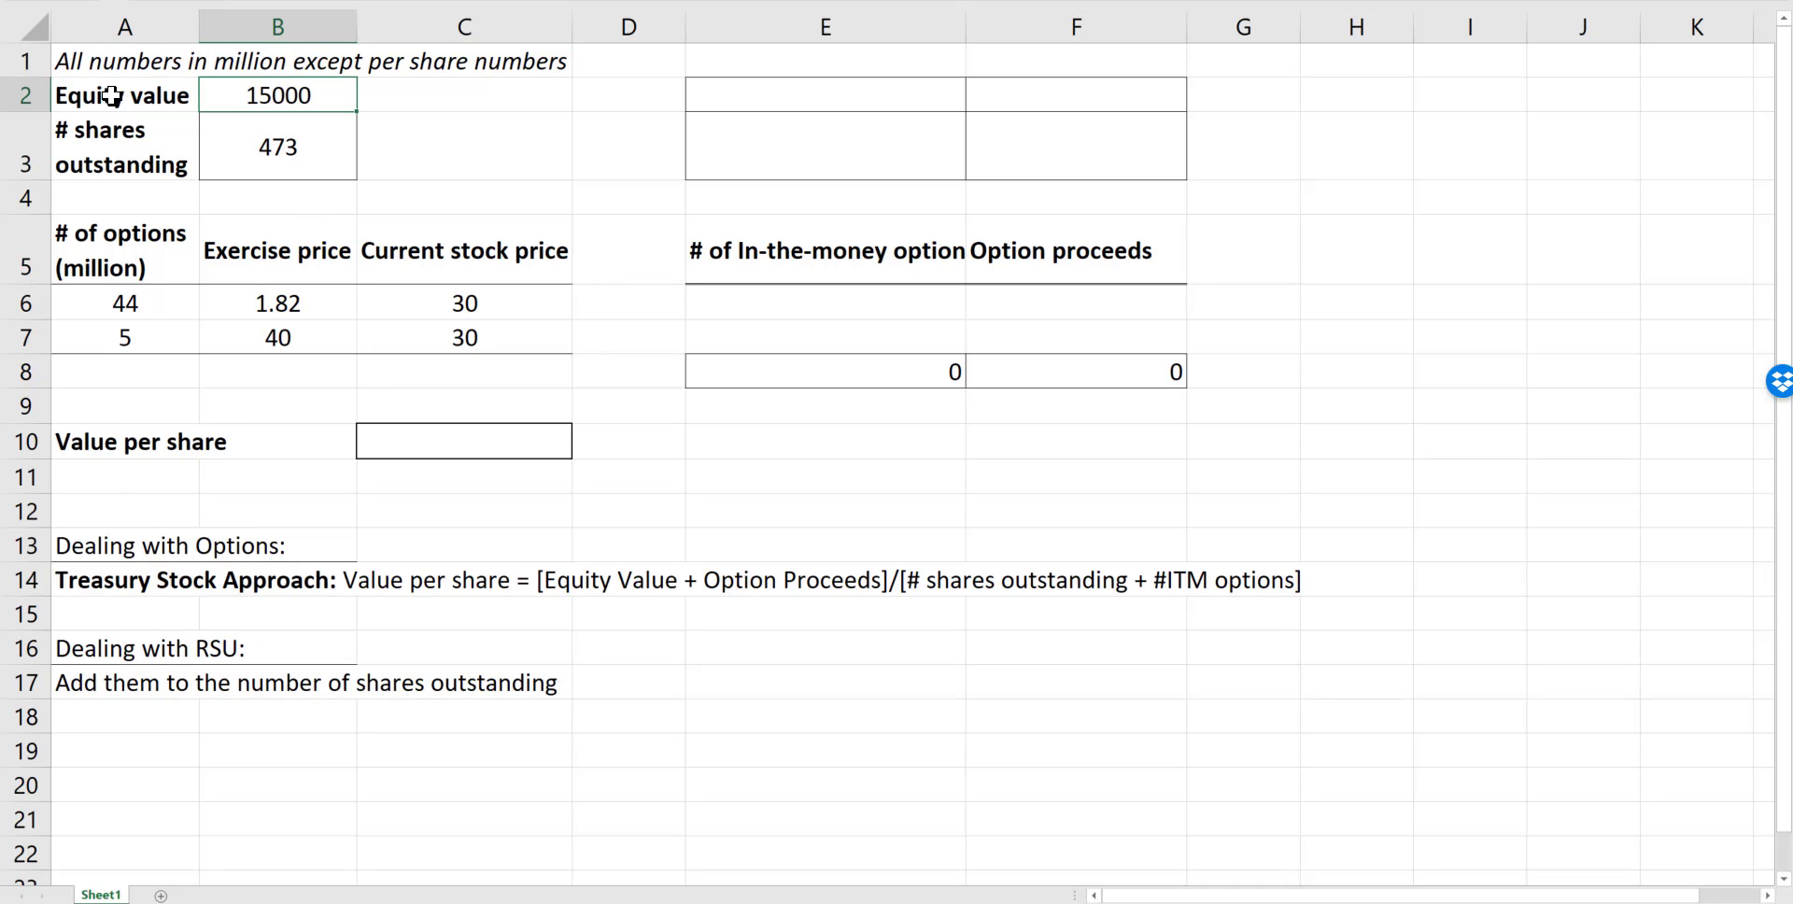
{"action": "left_click_drag", "start_coordinate": [110, 97], "coordinate": [277, 96]}
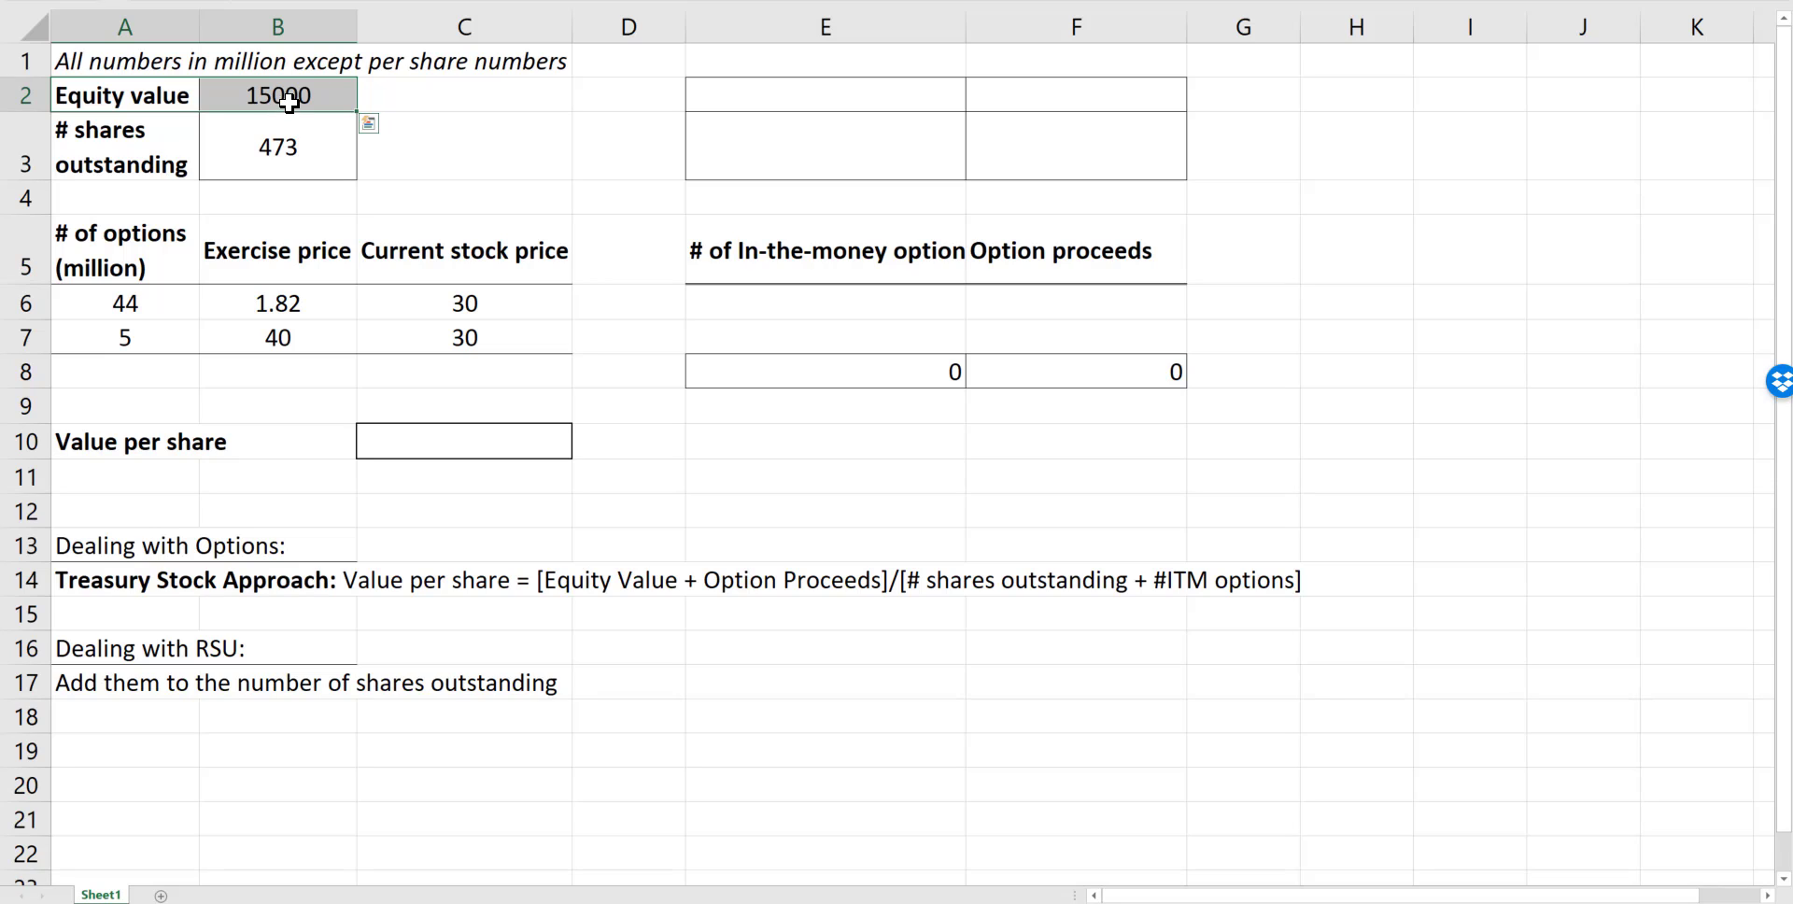
{"action": "left_click_drag", "start_coordinate": [198, 162], "coordinate": [274, 148]}
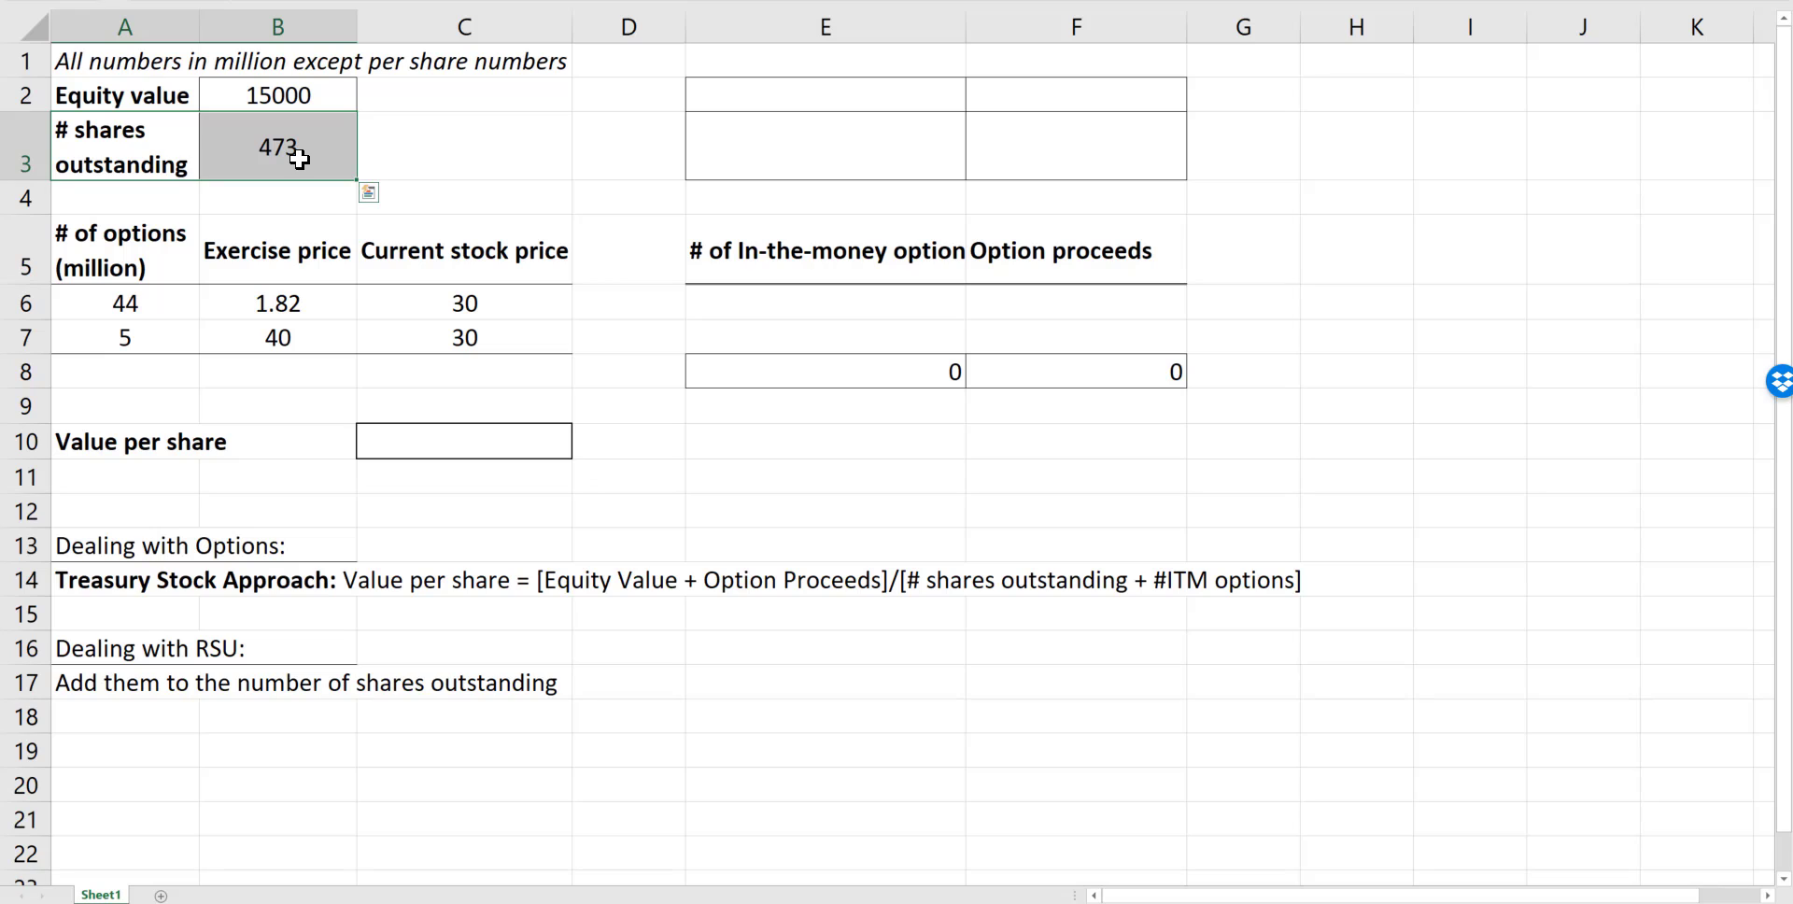
{"action": "left_click_drag", "start_coordinate": [141, 301], "coordinate": [472, 341]}
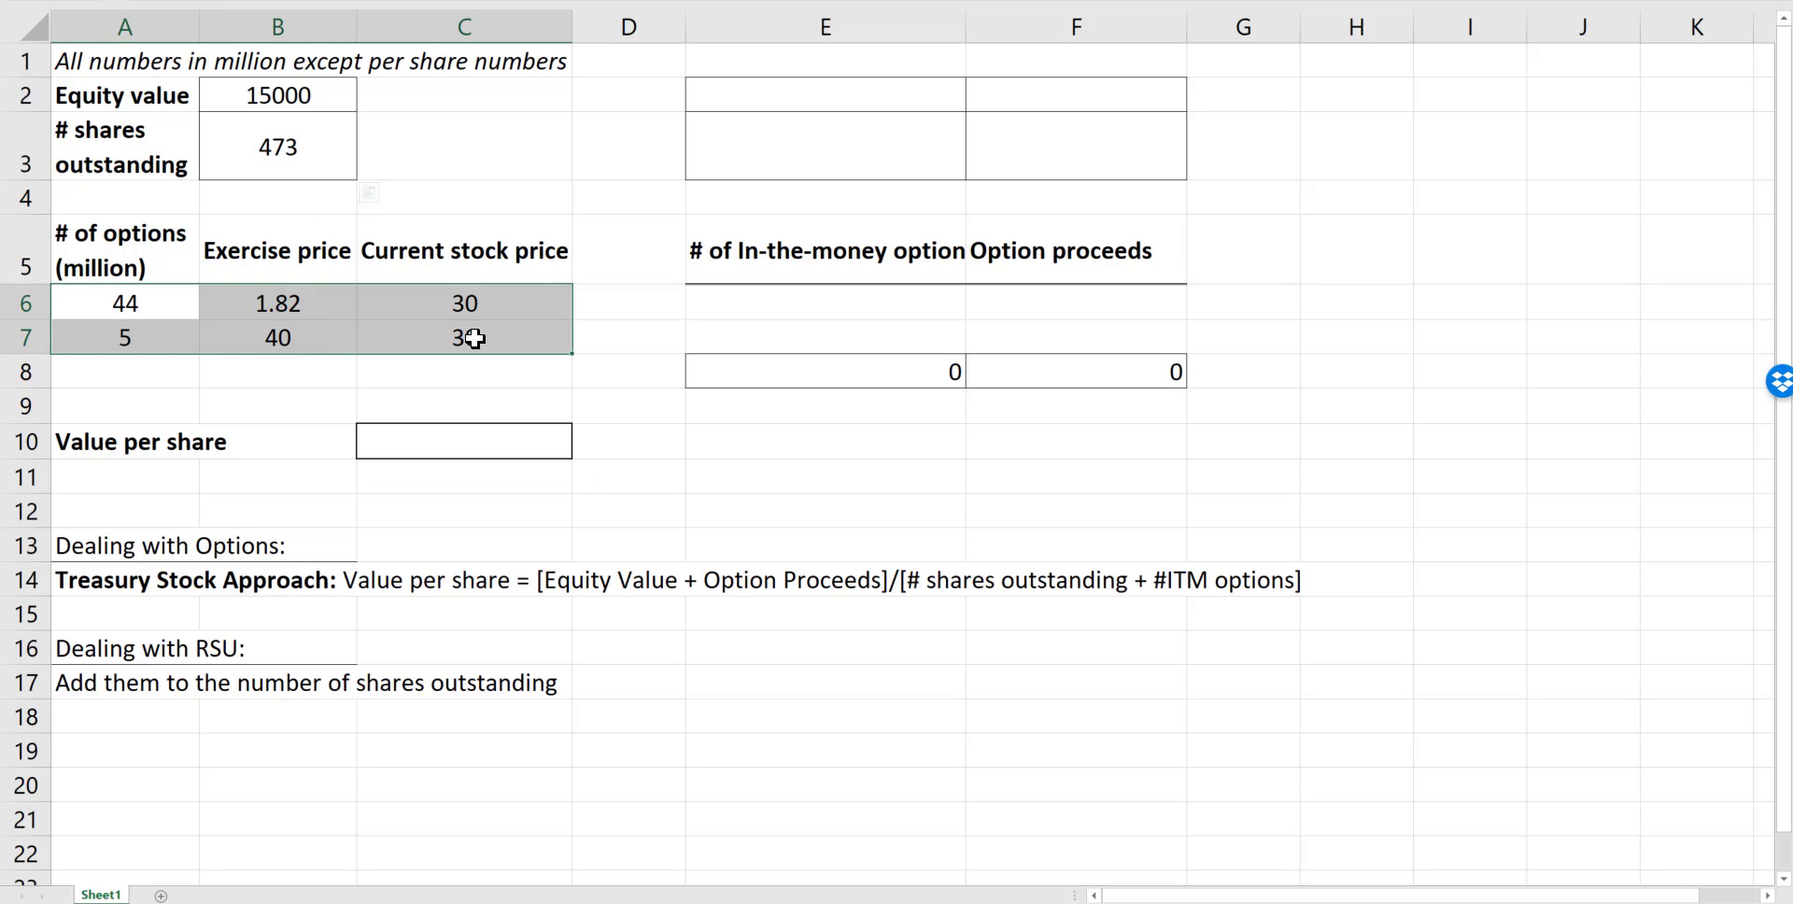
{"action": "left_click_drag", "start_coordinate": [82, 245], "coordinate": [420, 332]}
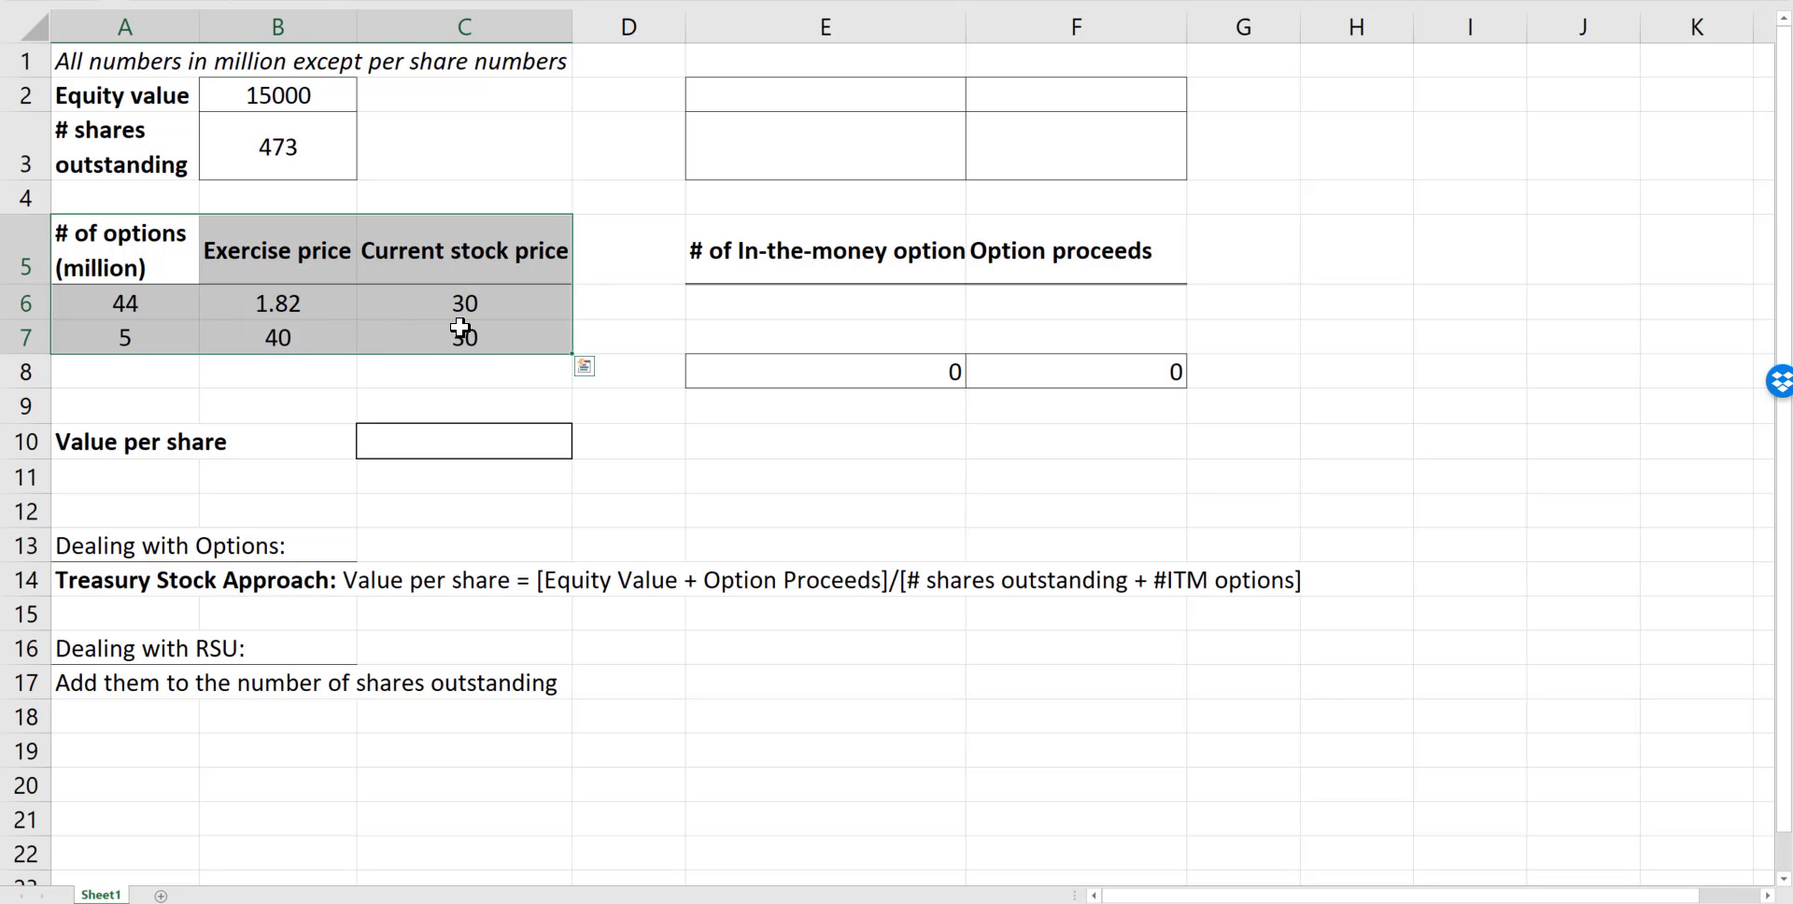
Re-enter the second tranche's option count as 5 million.
{"action": "left_click", "coordinate": [116, 301]}
{"action": "left_click", "coordinate": [124, 337]}
{"action": "left_click", "coordinate": [127, 306]}
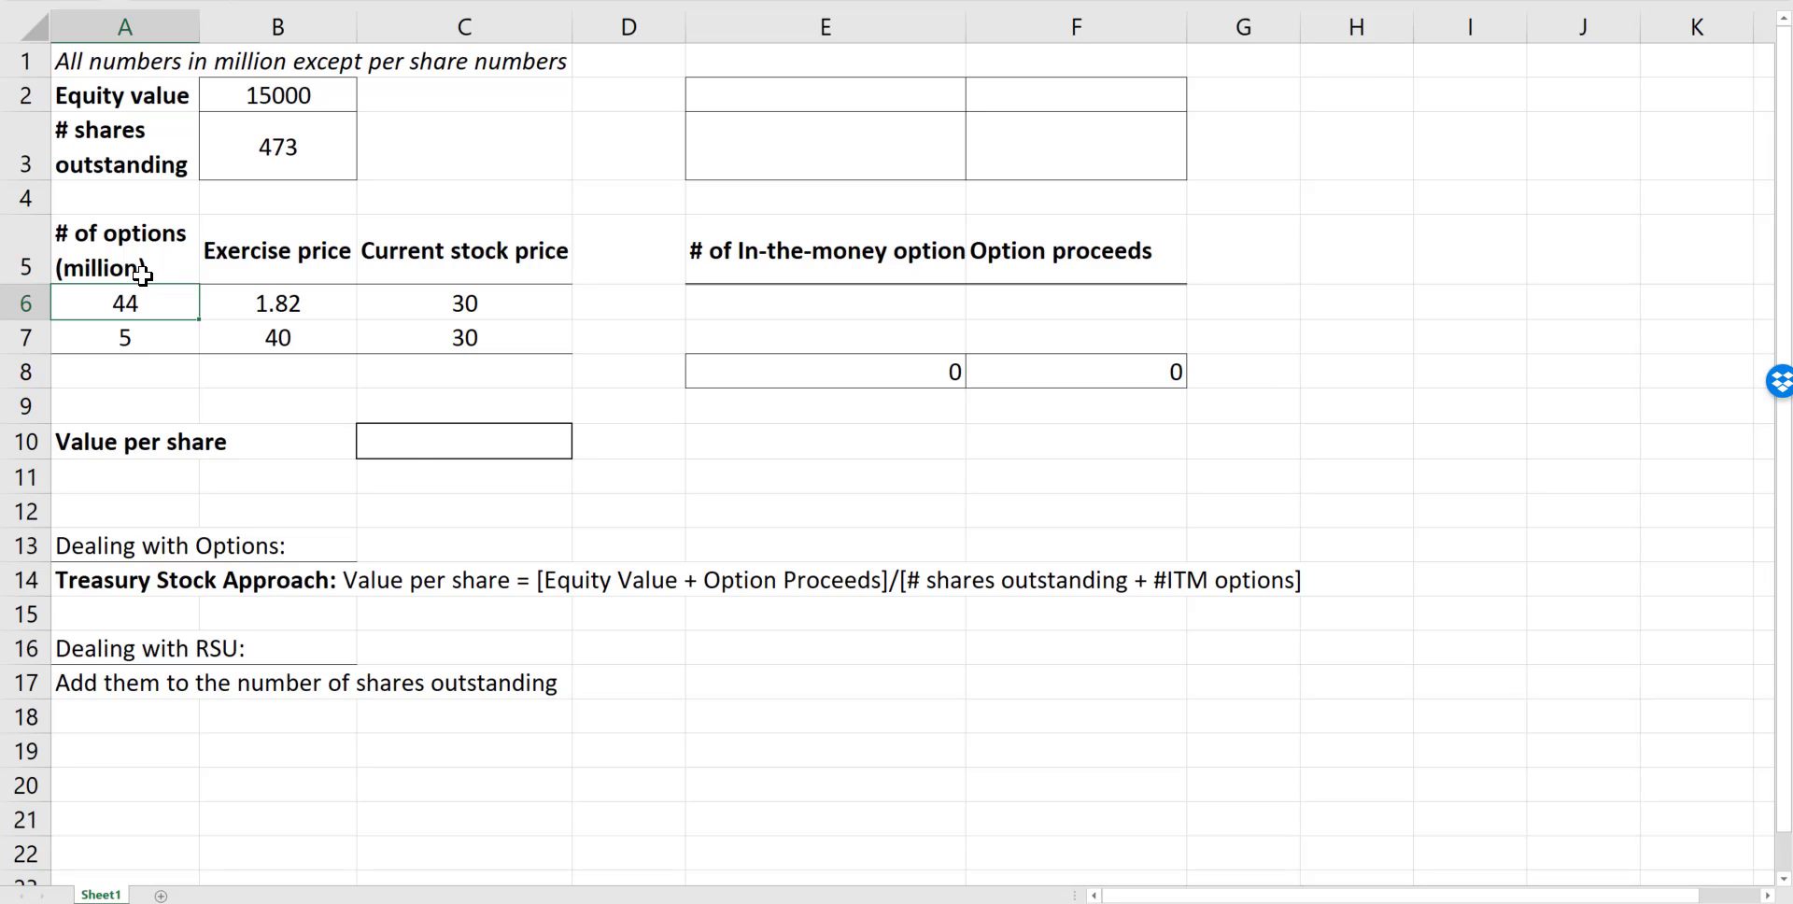
{"action": "left_click", "coordinate": [122, 339]}
{"action": "type", "text": "5"}
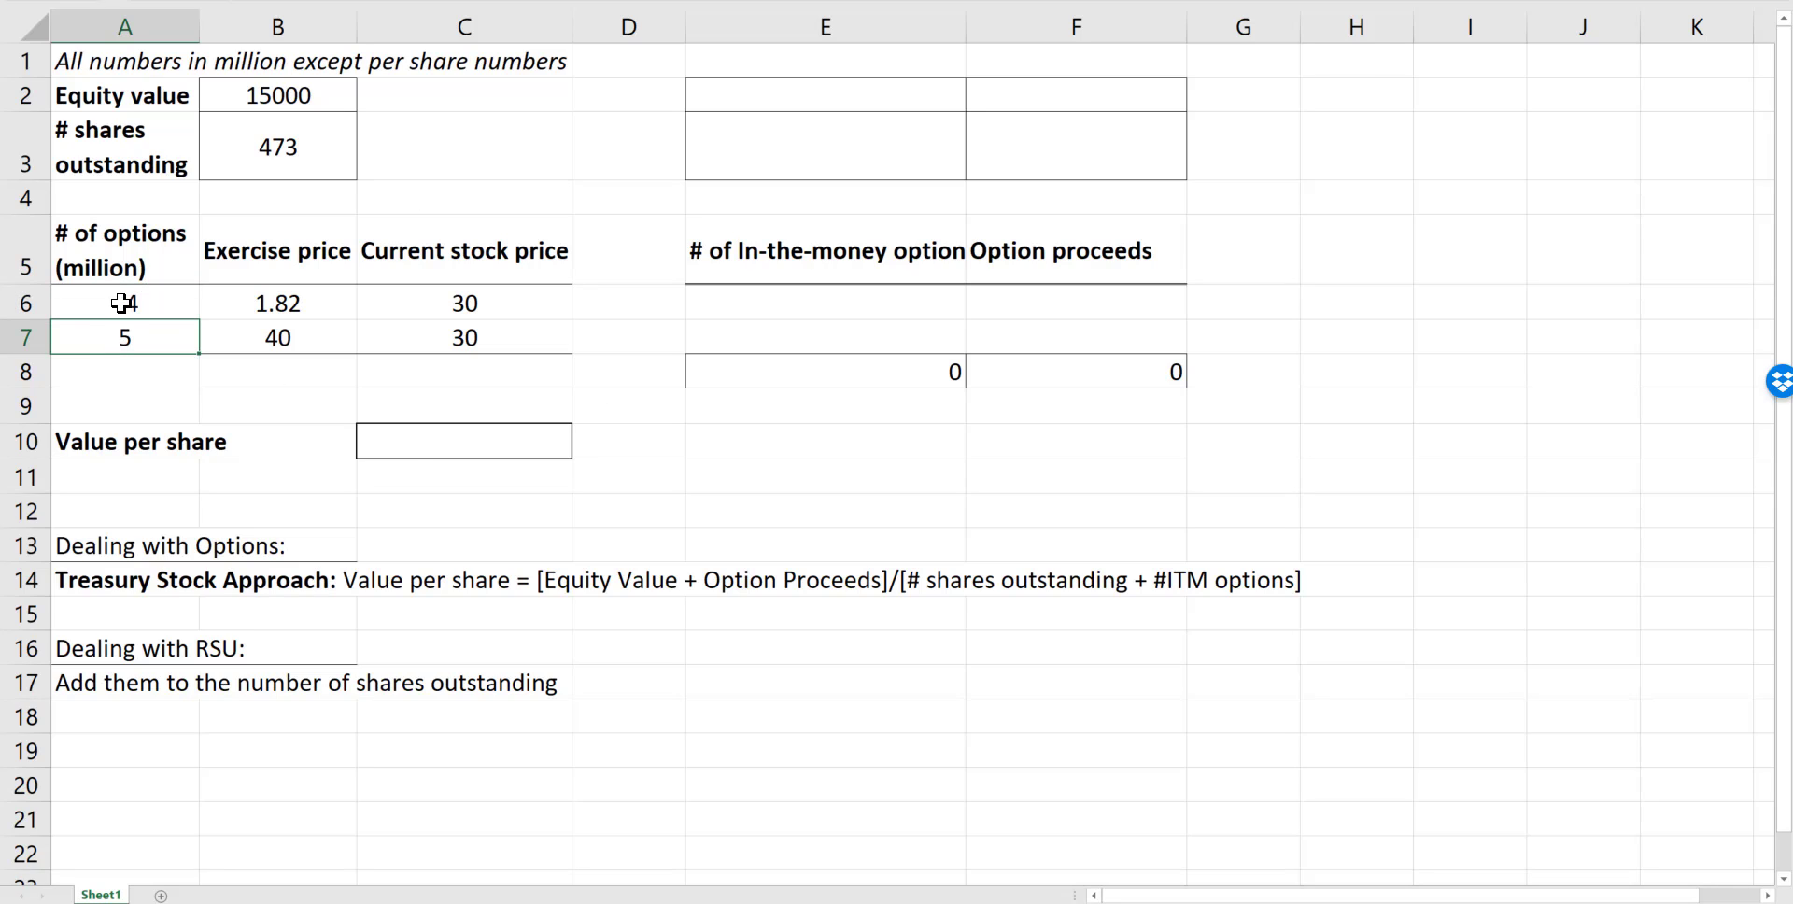
{"action": "left_click", "coordinate": [121, 305]}
Compare each tranche's exercise price (1.82 and 40) against the current stock price.
{"action": "left_click", "coordinate": [131, 302]}
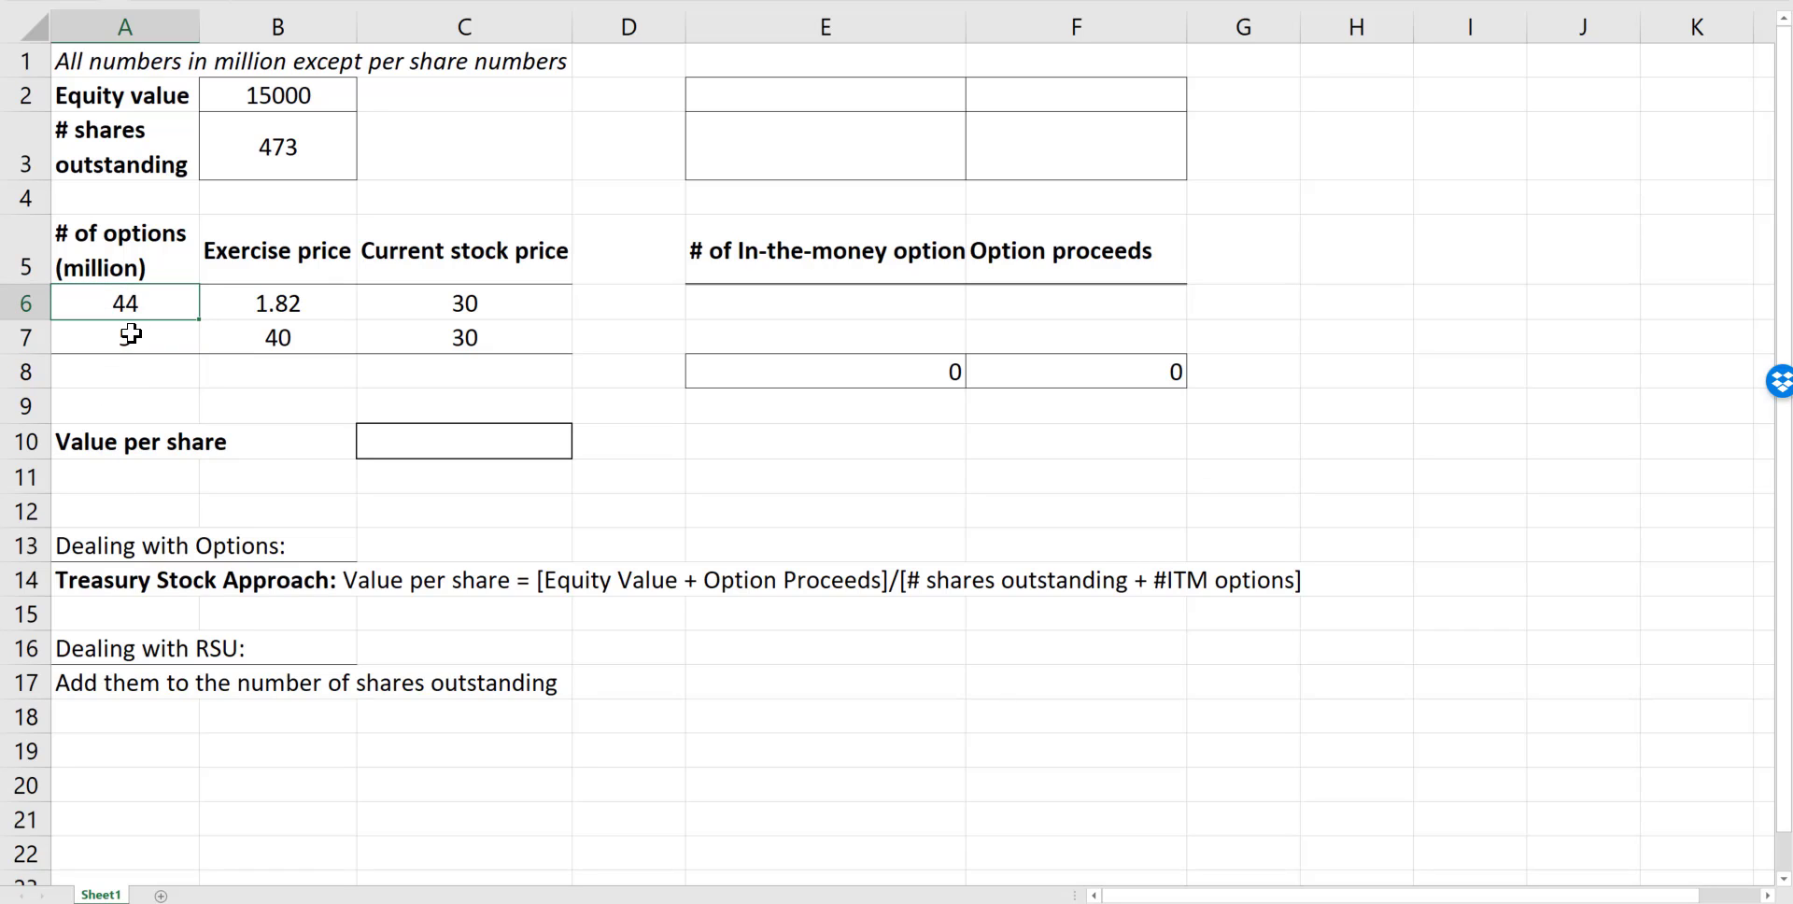
{"action": "left_click_drag", "start_coordinate": [130, 302], "coordinate": [371, 310]}
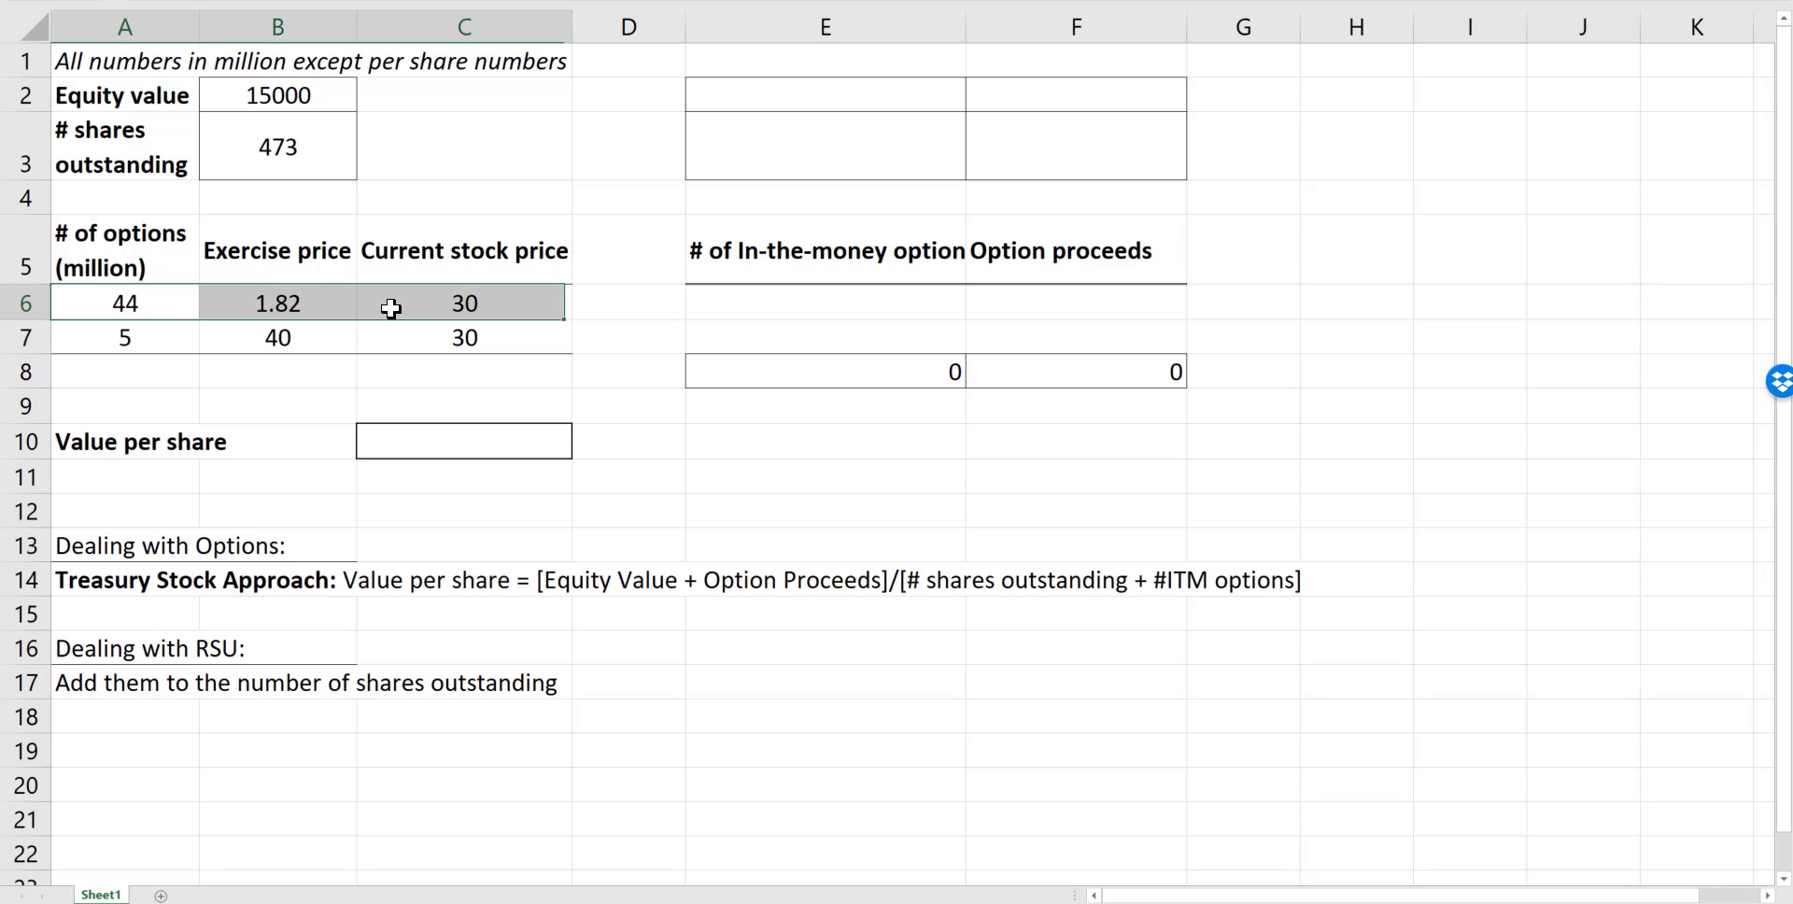
{"action": "left_click", "coordinate": [125, 306]}
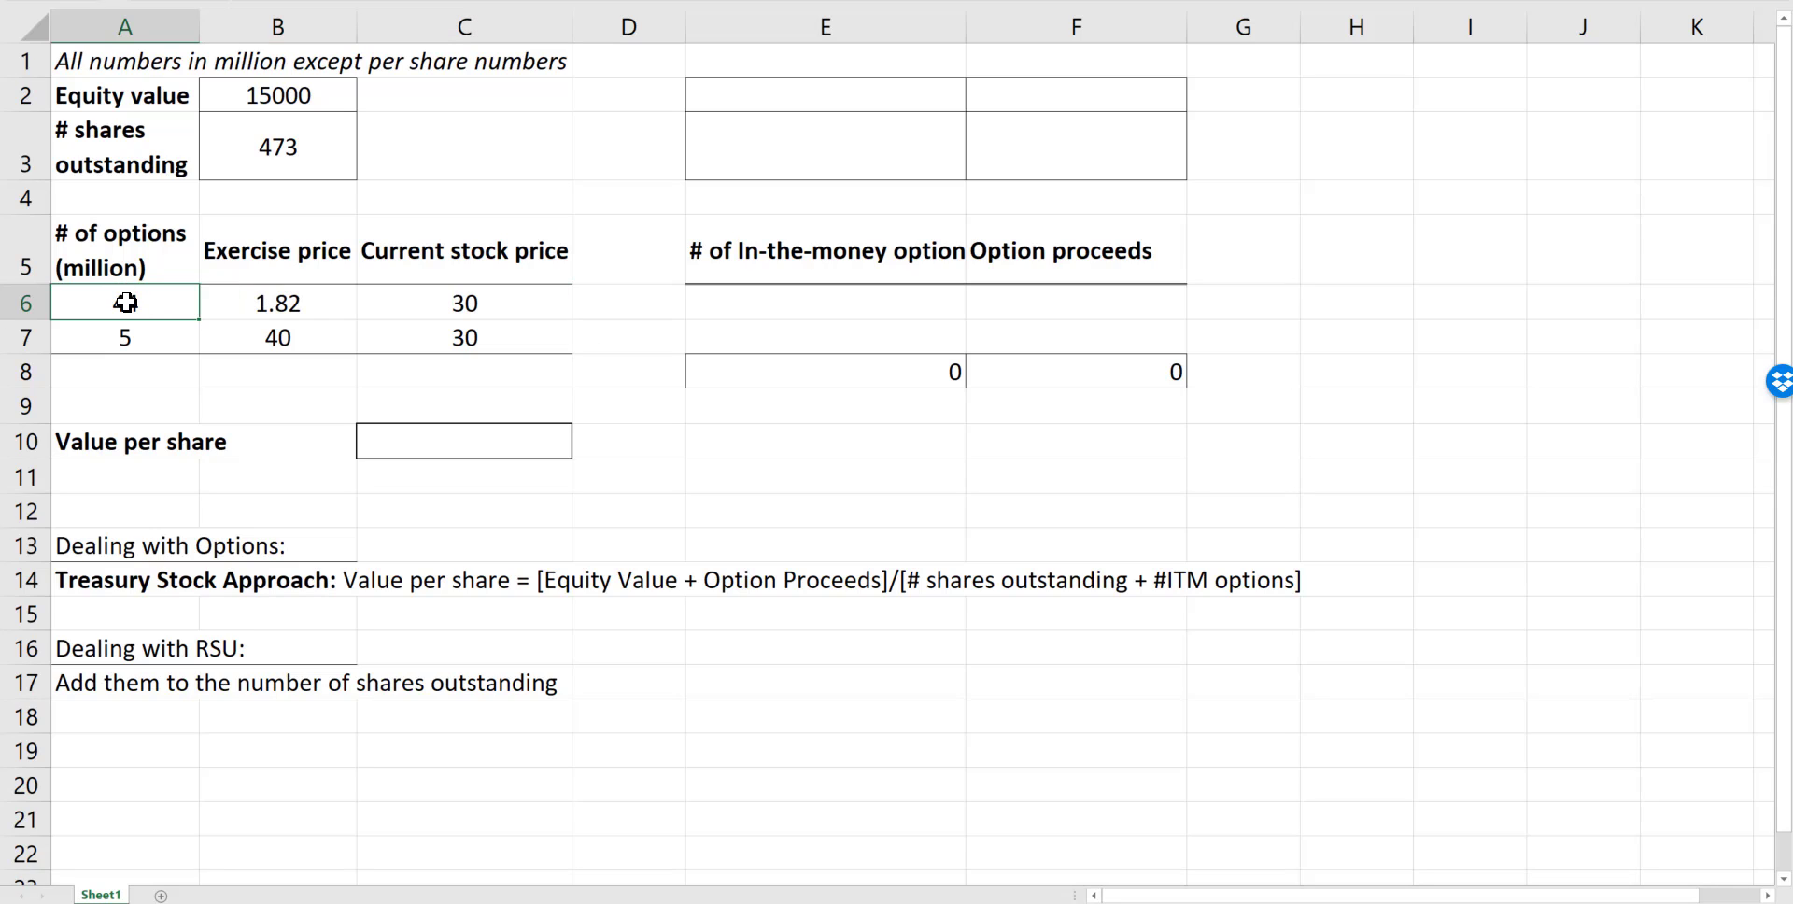
{"action": "left_click", "coordinate": [251, 304]}
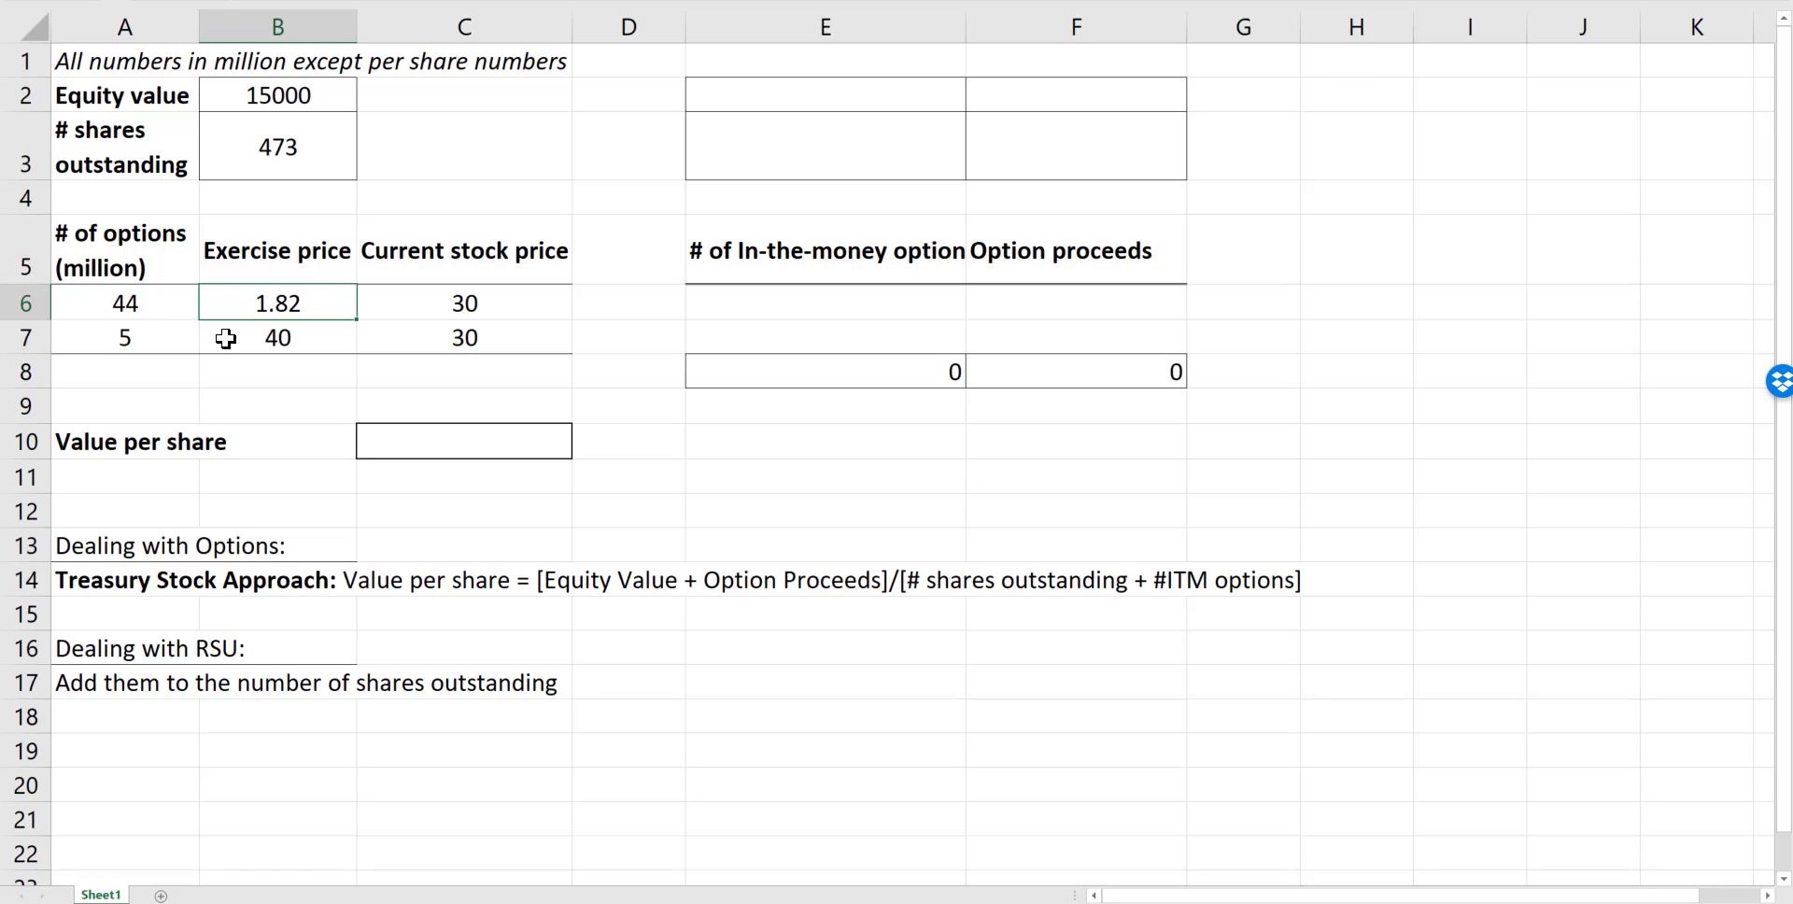
{"action": "left_click_drag", "start_coordinate": [422, 304], "coordinate": [465, 327]}
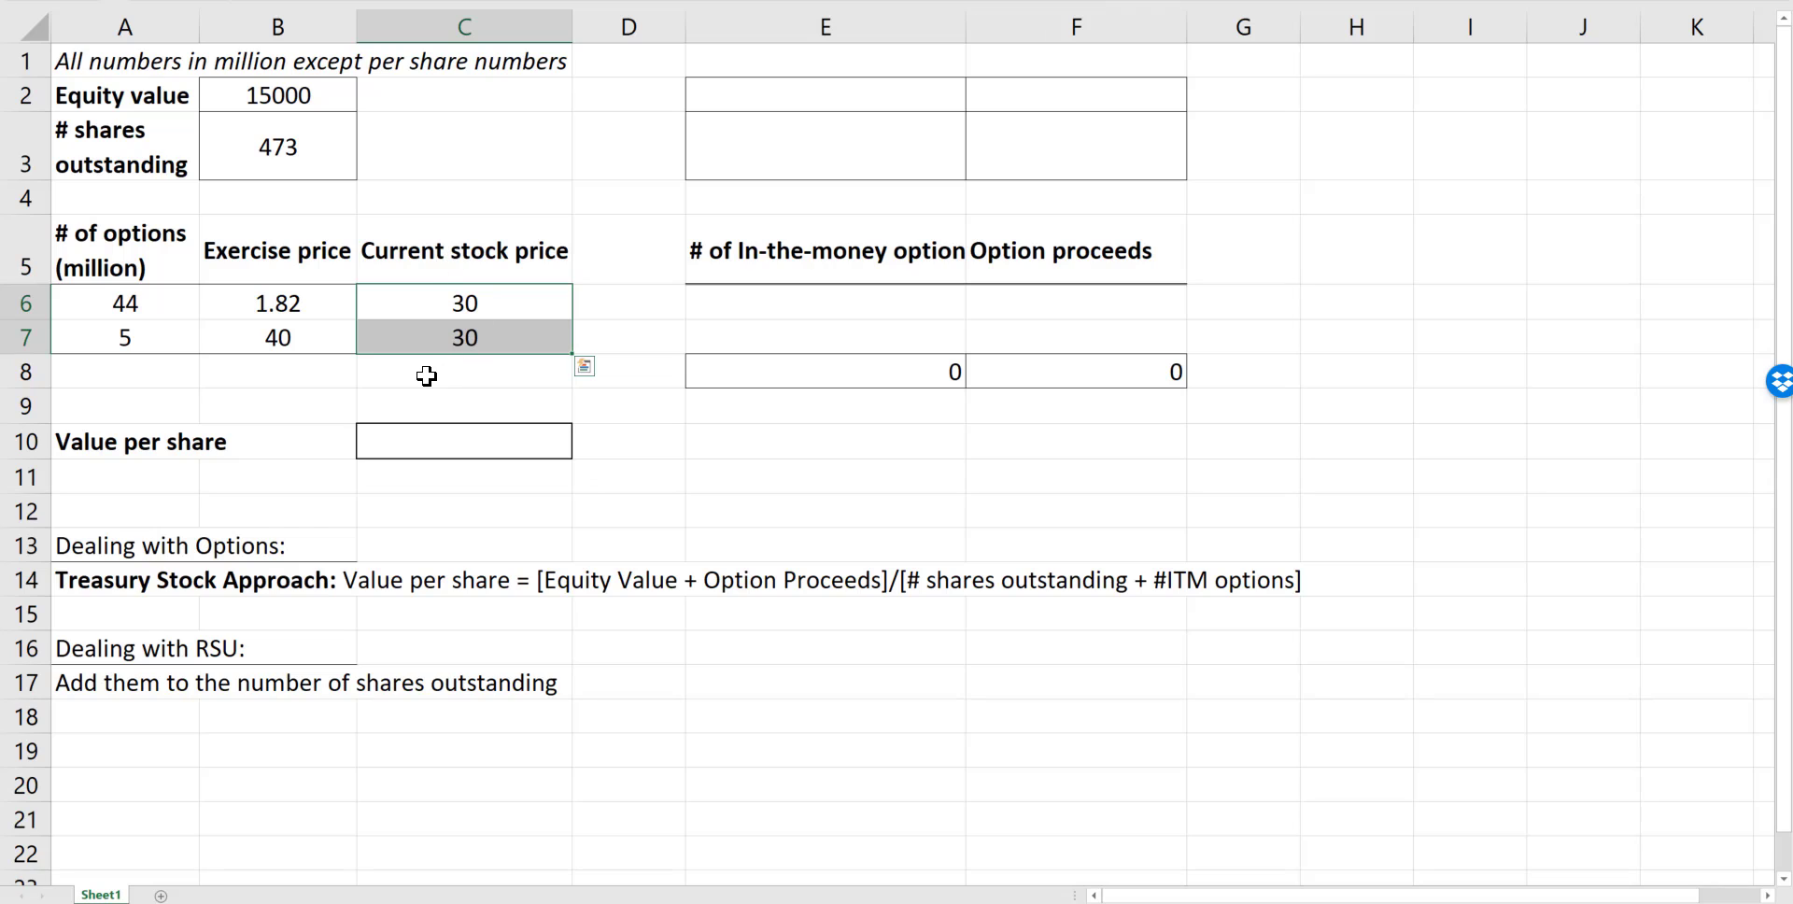
{"action": "left_click", "coordinate": [103, 341]}
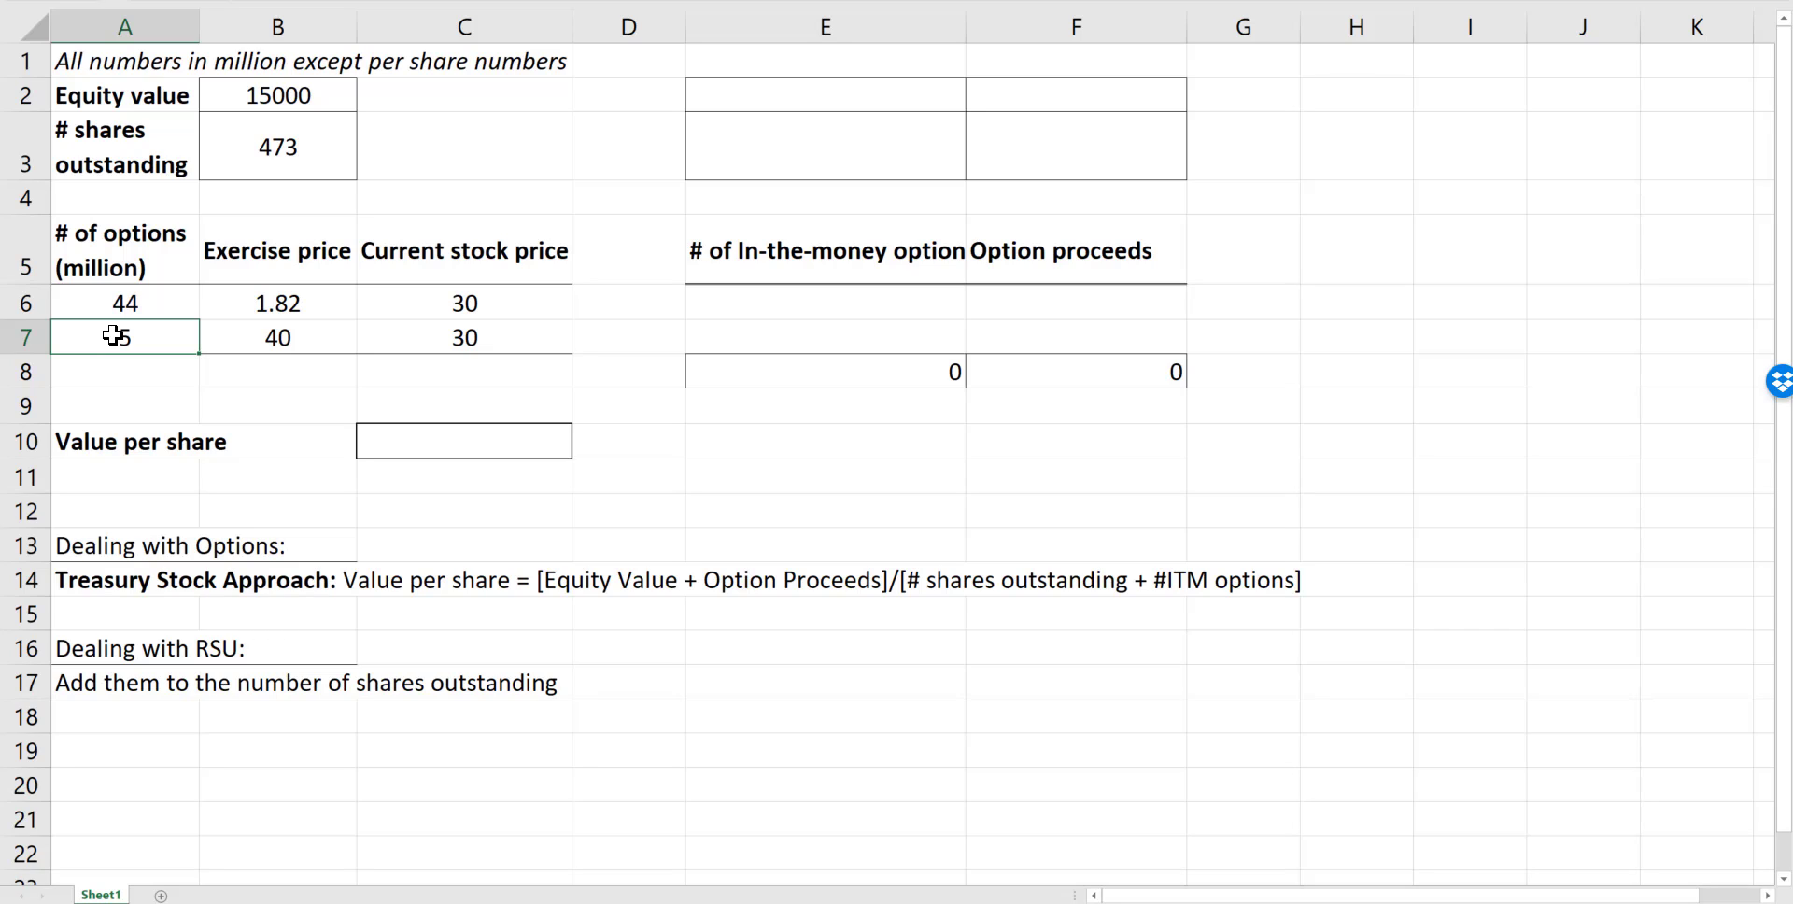
{"action": "left_click", "coordinate": [263, 335]}
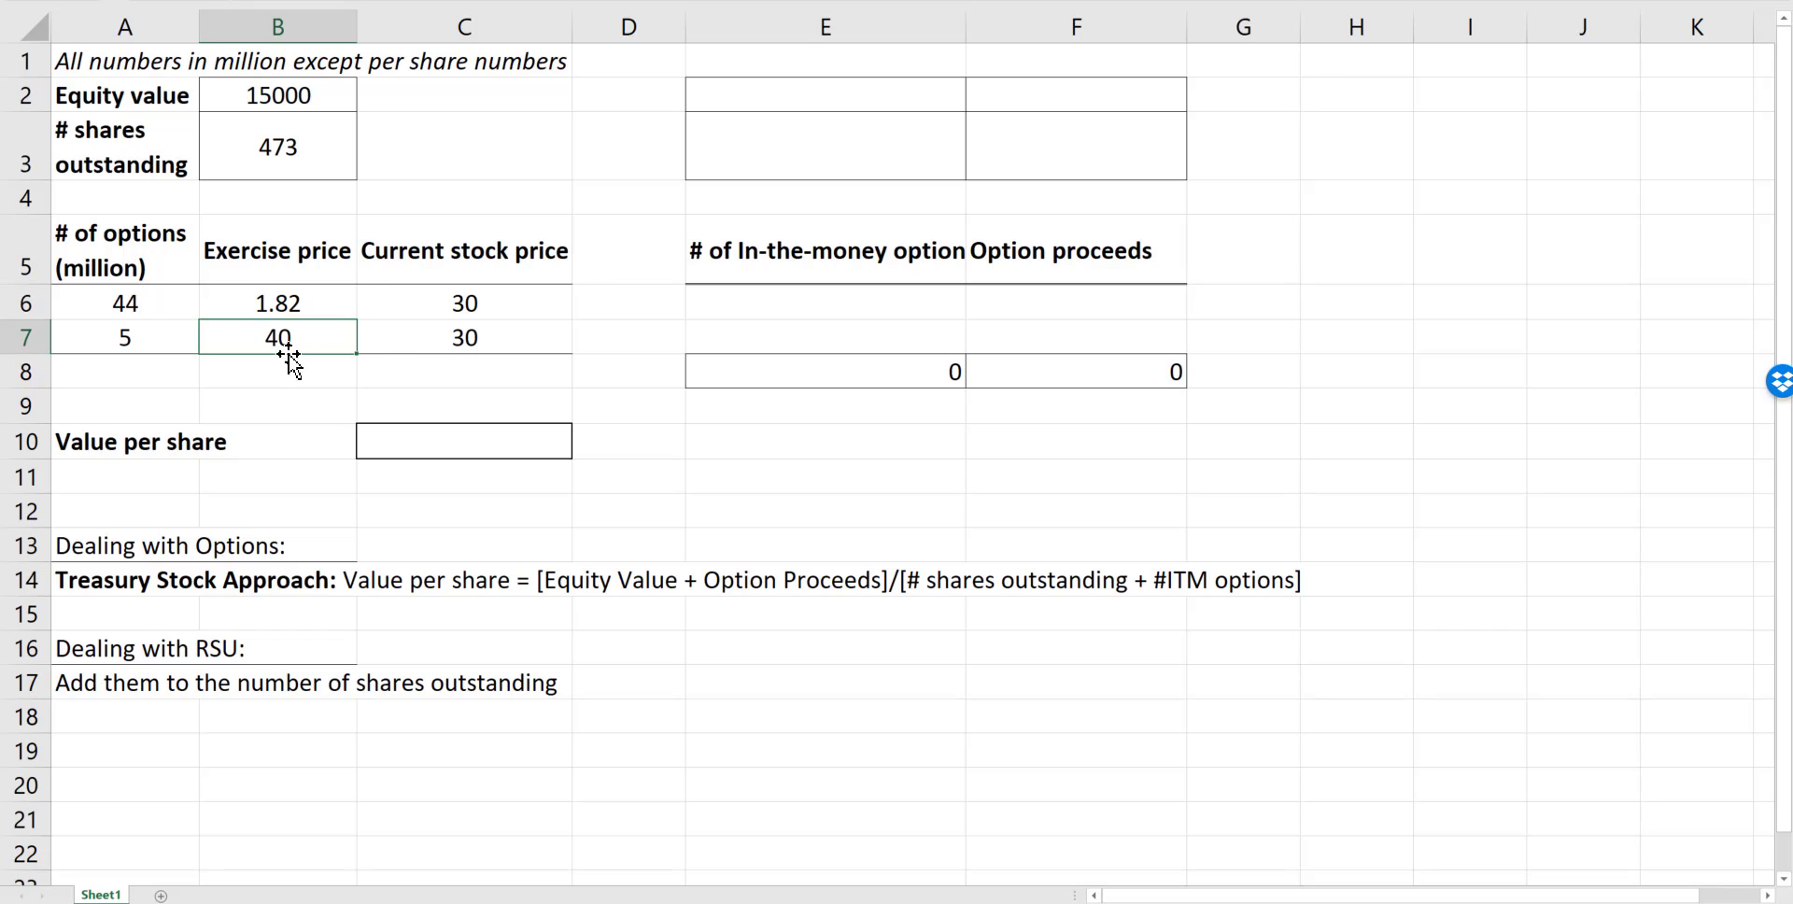
Set the first row's in-the-money options equal to its 44 million option count.
{"action": "left_click", "coordinate": [795, 304]}
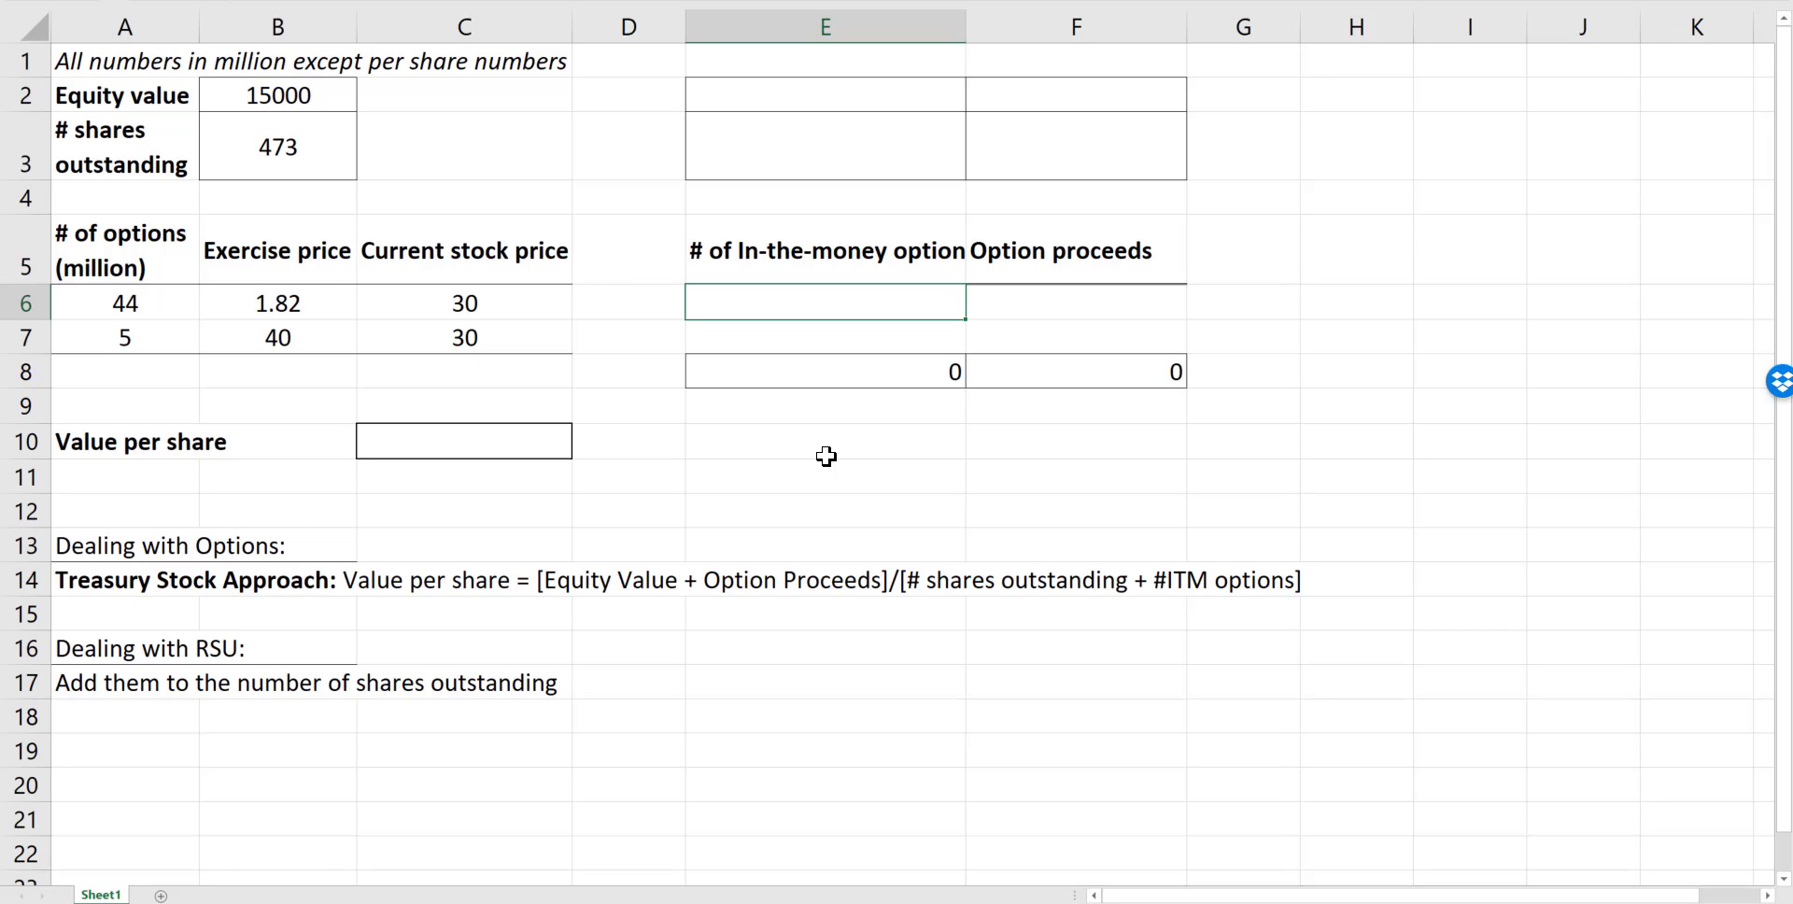
{"action": "key", "text": "Left"}
{"action": "key", "text": "Left"}
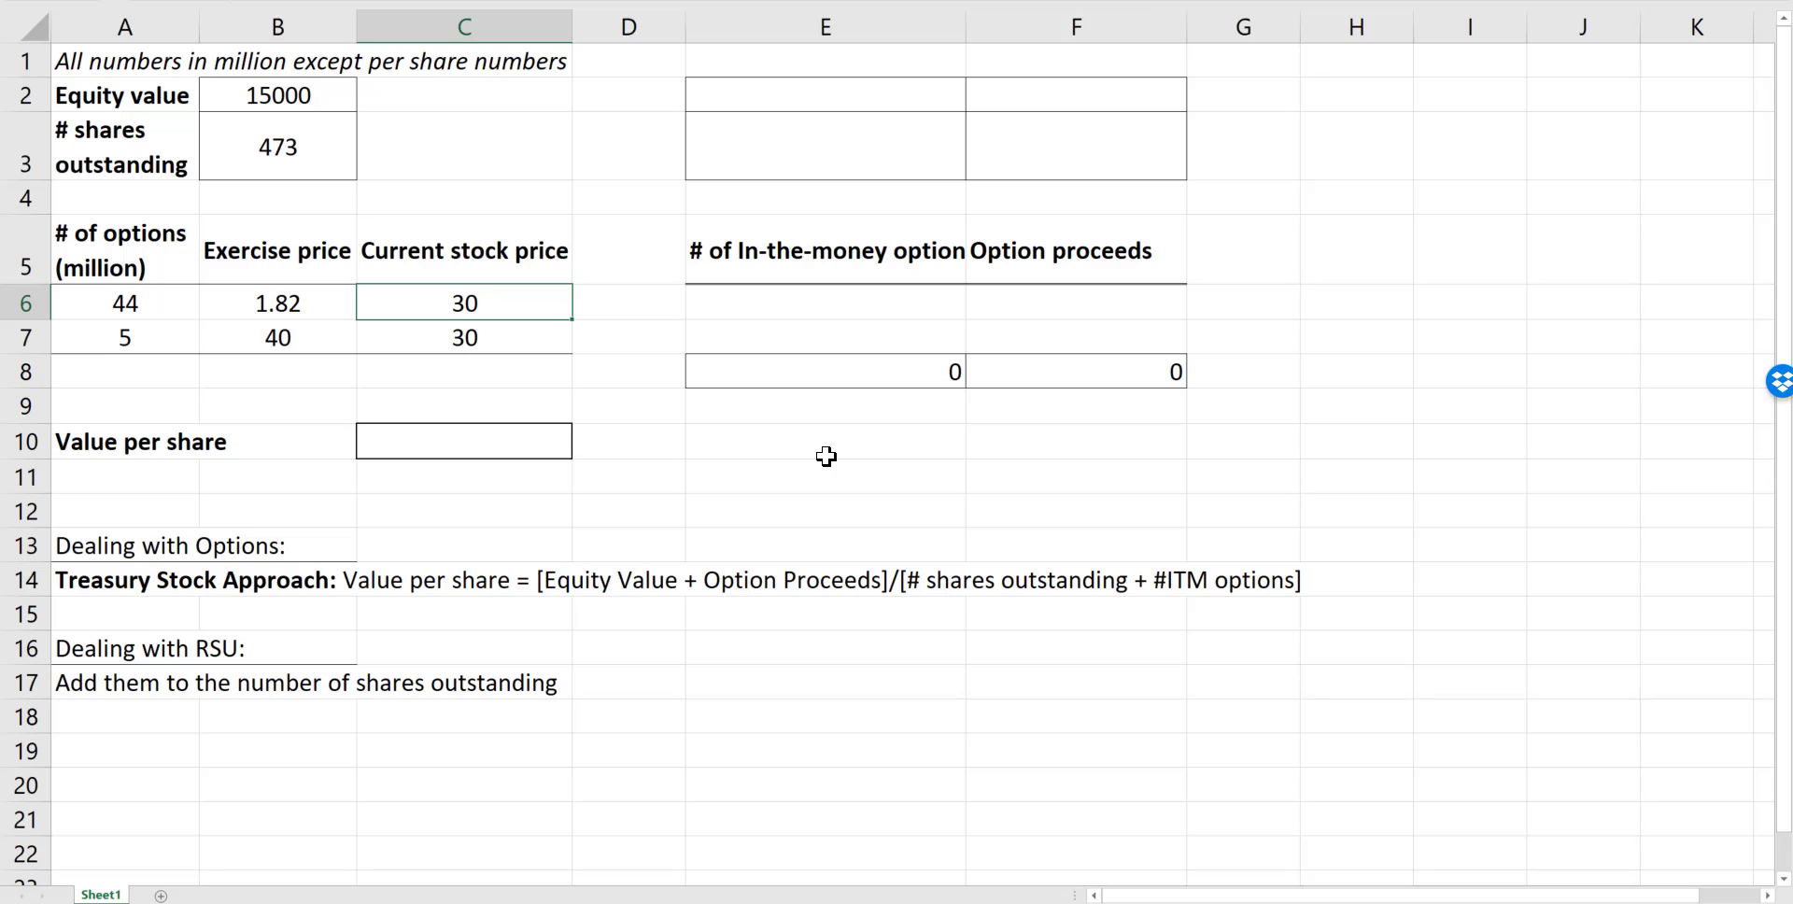
{"action": "key", "text": "Left"}
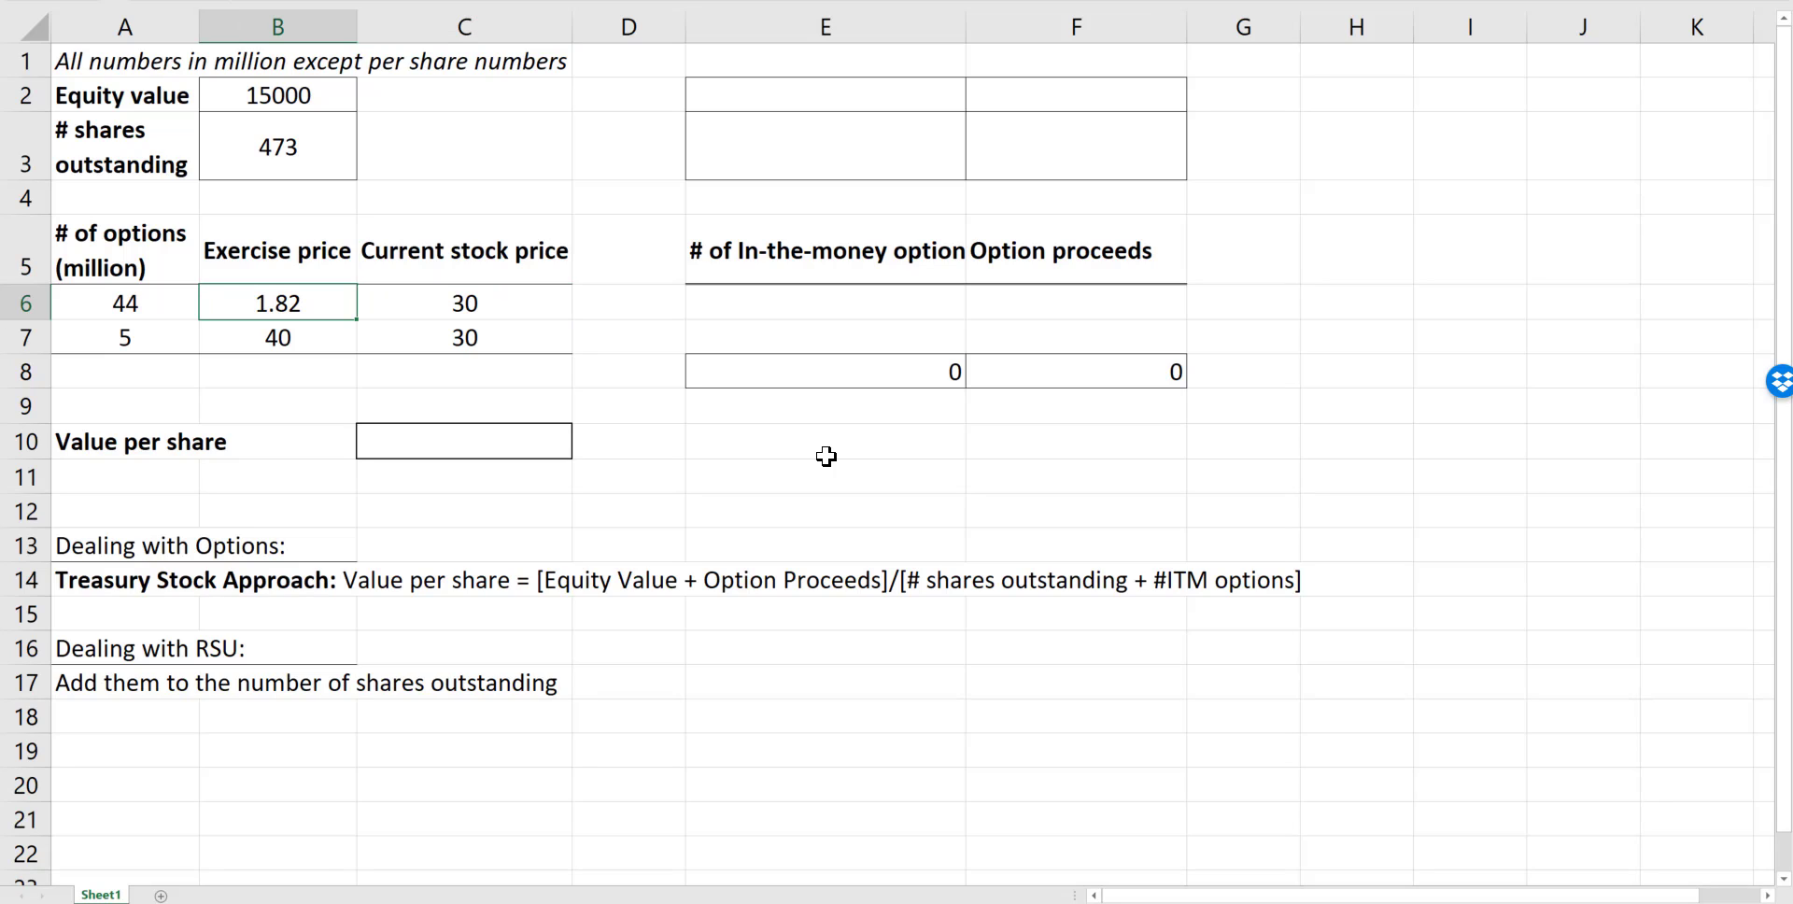
{"action": "left_click_drag", "start_coordinate": [285, 299], "coordinate": [393, 299]}
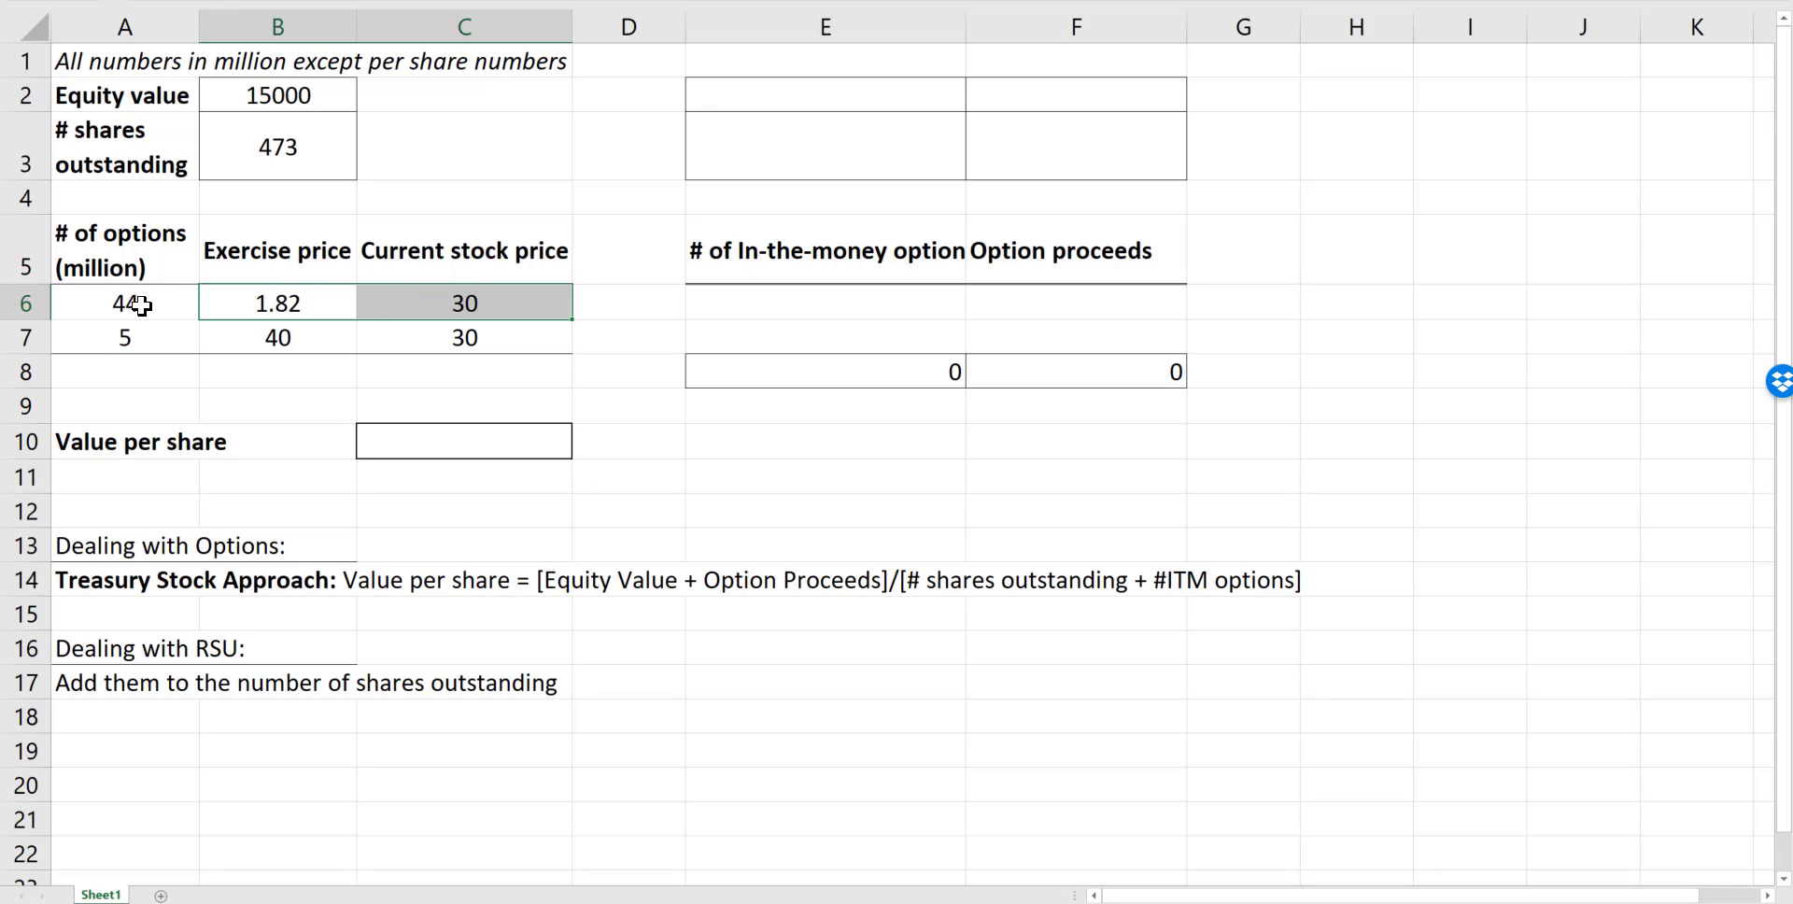
{"action": "left_click", "coordinate": [771, 297]}
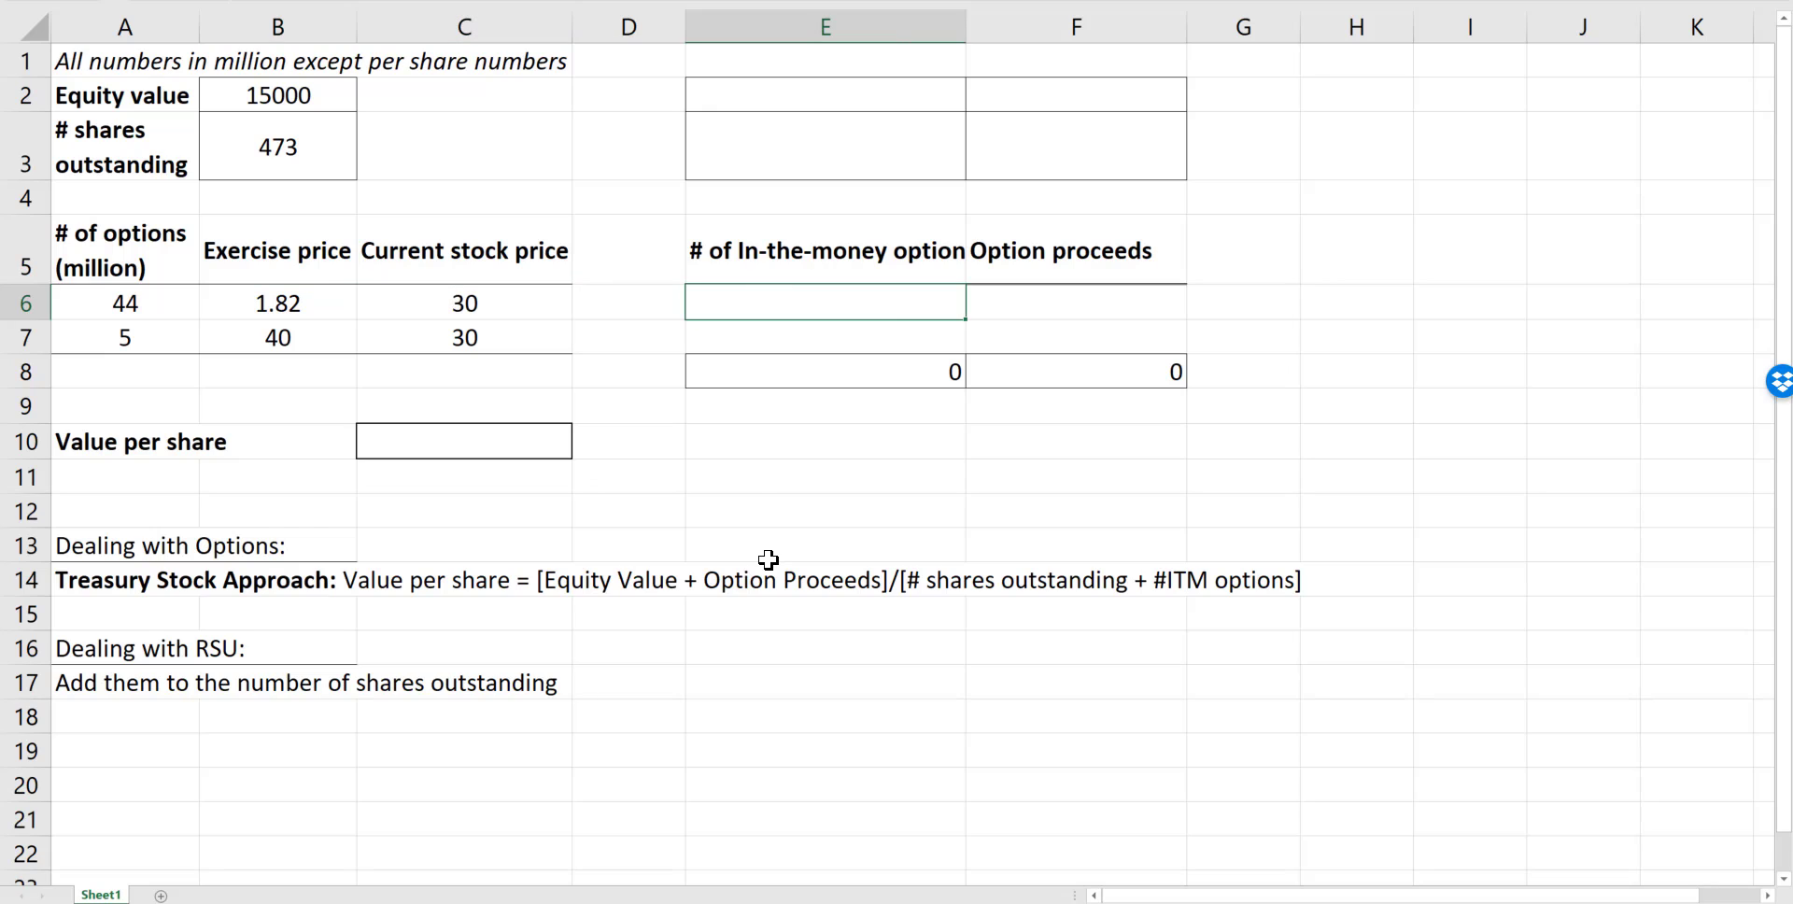
{"action": "type", "text": "="}
{"action": "key", "text": "Left"}
{"action": "key", "text": "Left"}
{"action": "key", "text": "Left"}
{"action": "key", "text": "Left"}
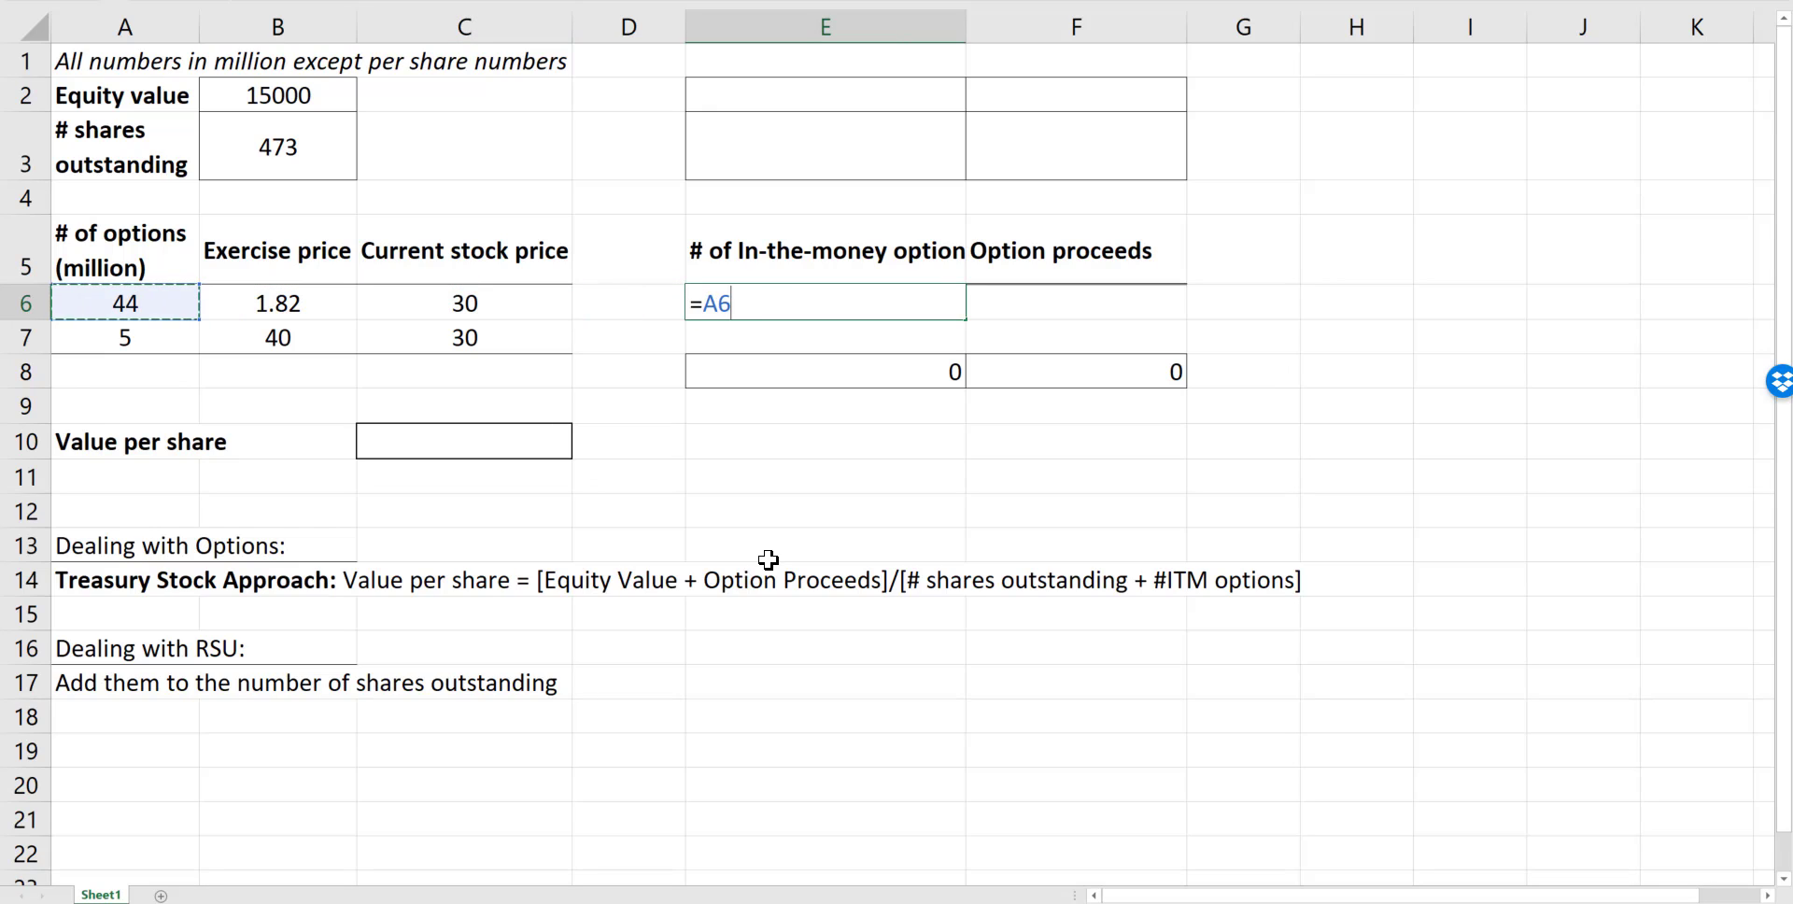
{"action": "key", "text": "Return"}
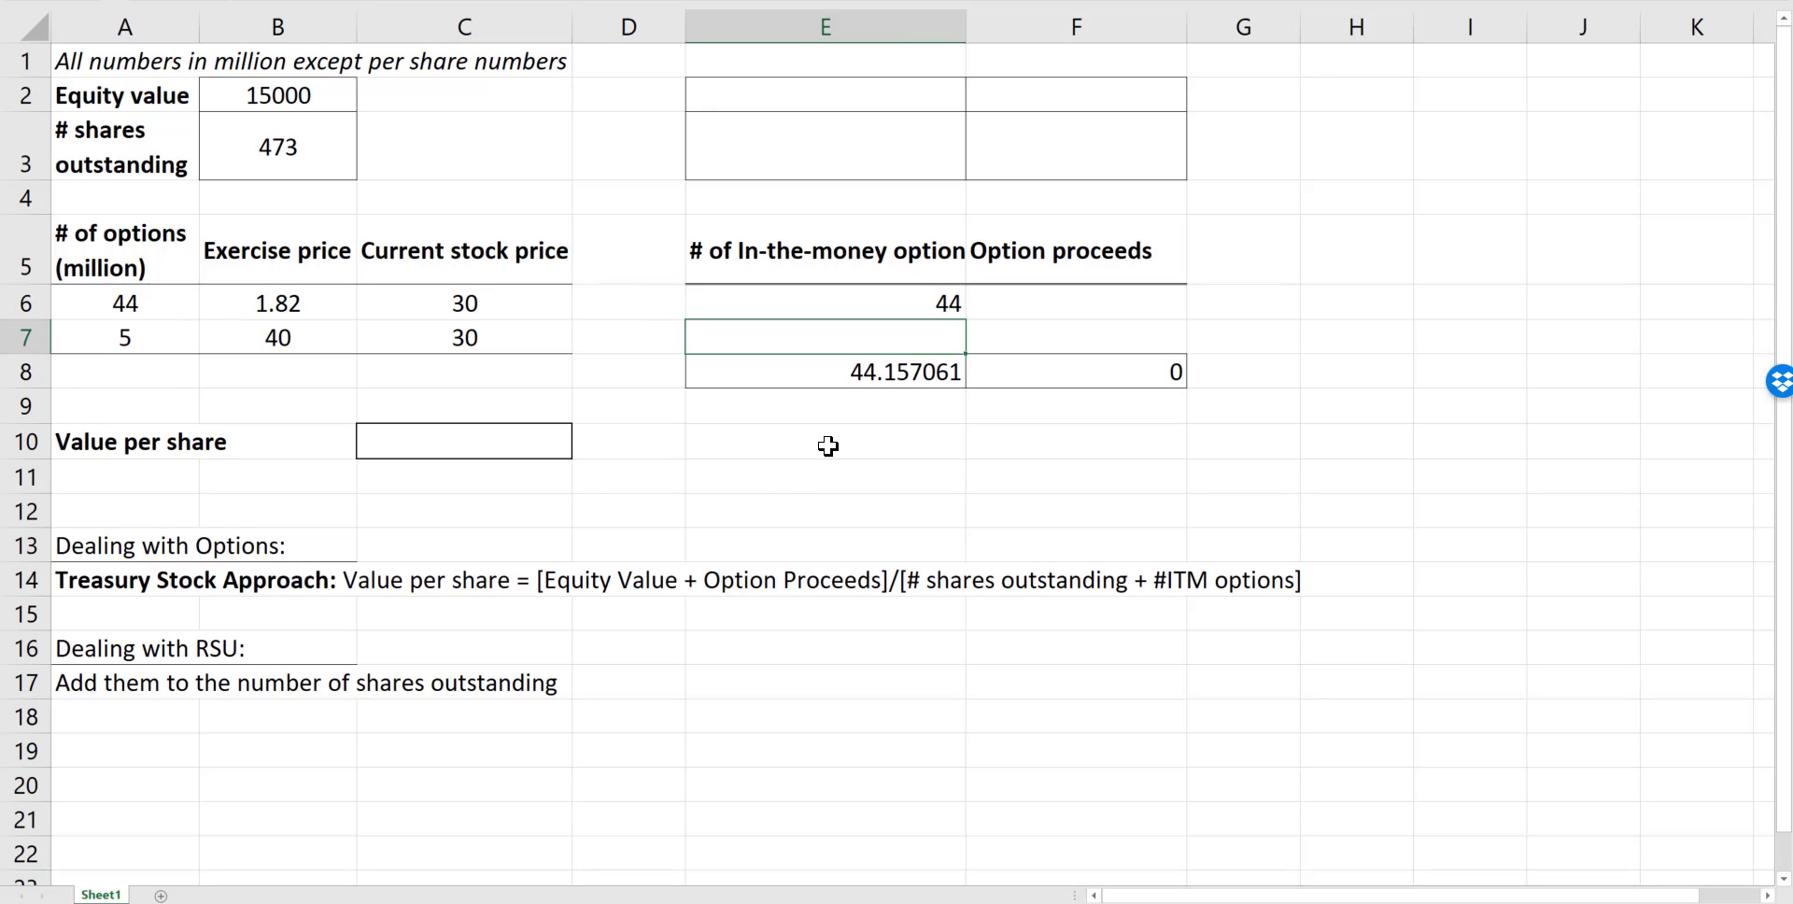
Show the in-the-money options total as a whole number.
{"action": "left_click", "coordinate": [873, 363]}
{"action": "key", "text": "alt+h"}
{"action": "key", "text": "9"}
{"action": "key", "text": "alt+h"}
{"action": "key", "text": "9"}
Enter =0 in E7, since the 40 exercise price exceeds the 30 stock price.
{"action": "left_click", "coordinate": [878, 345]}
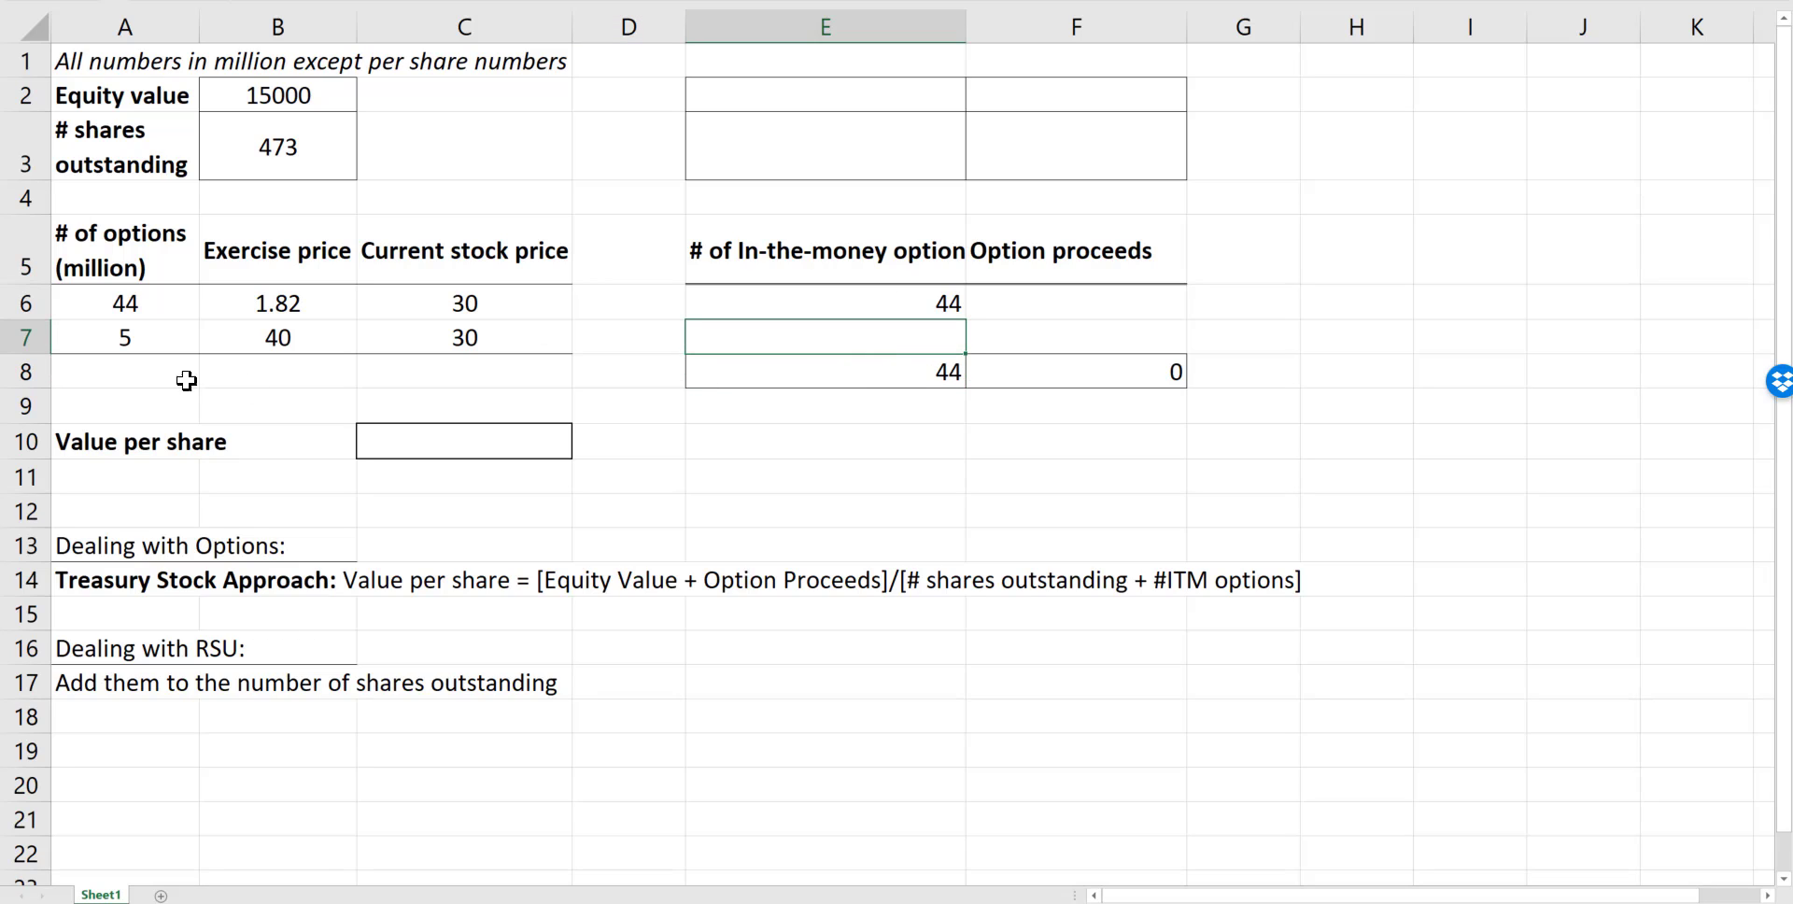
{"action": "left_click", "coordinate": [108, 336]}
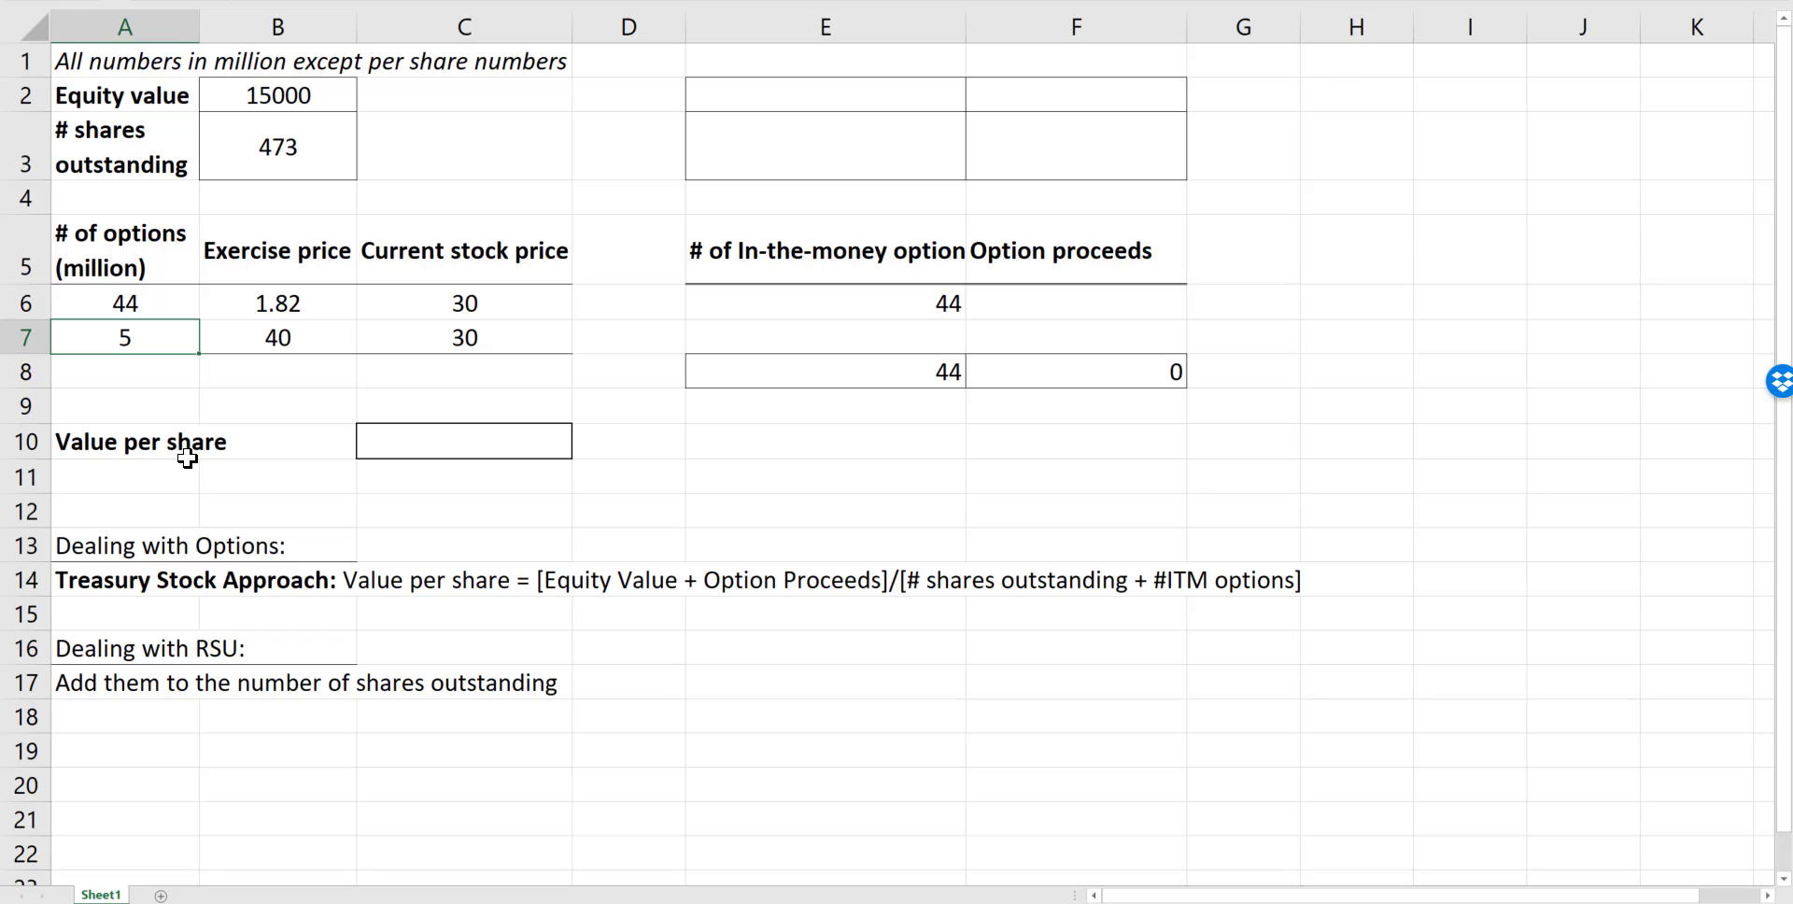
{"action": "key", "text": "Right"}
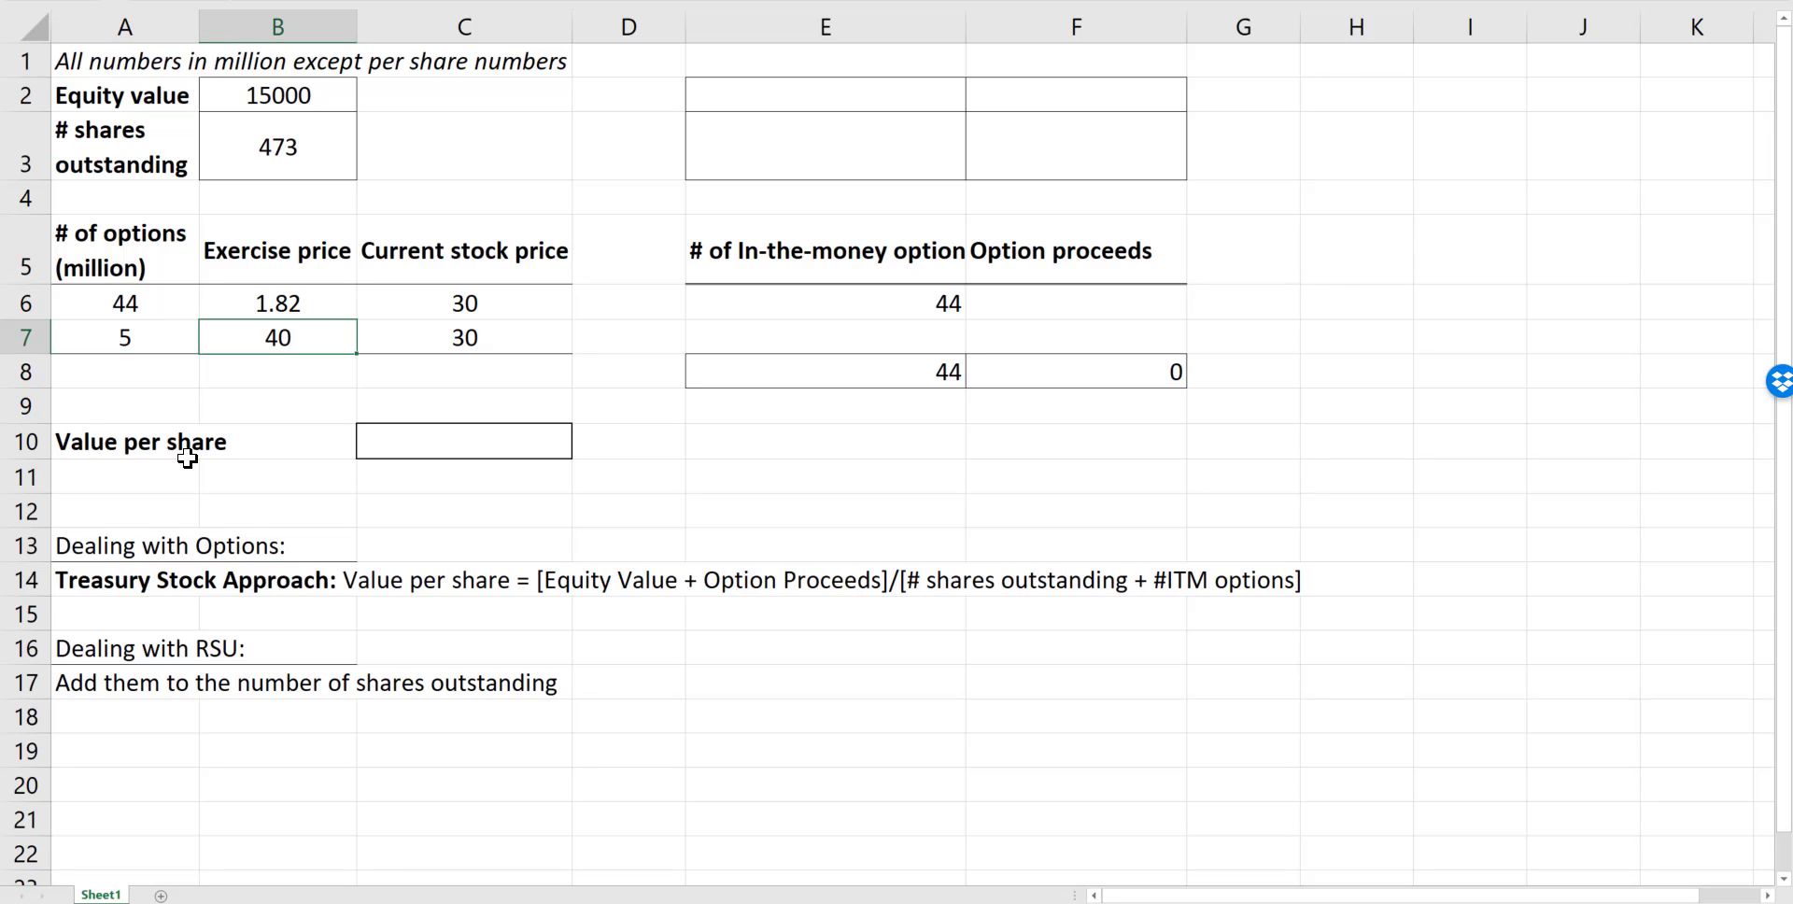
{"action": "key", "text": "Right"}
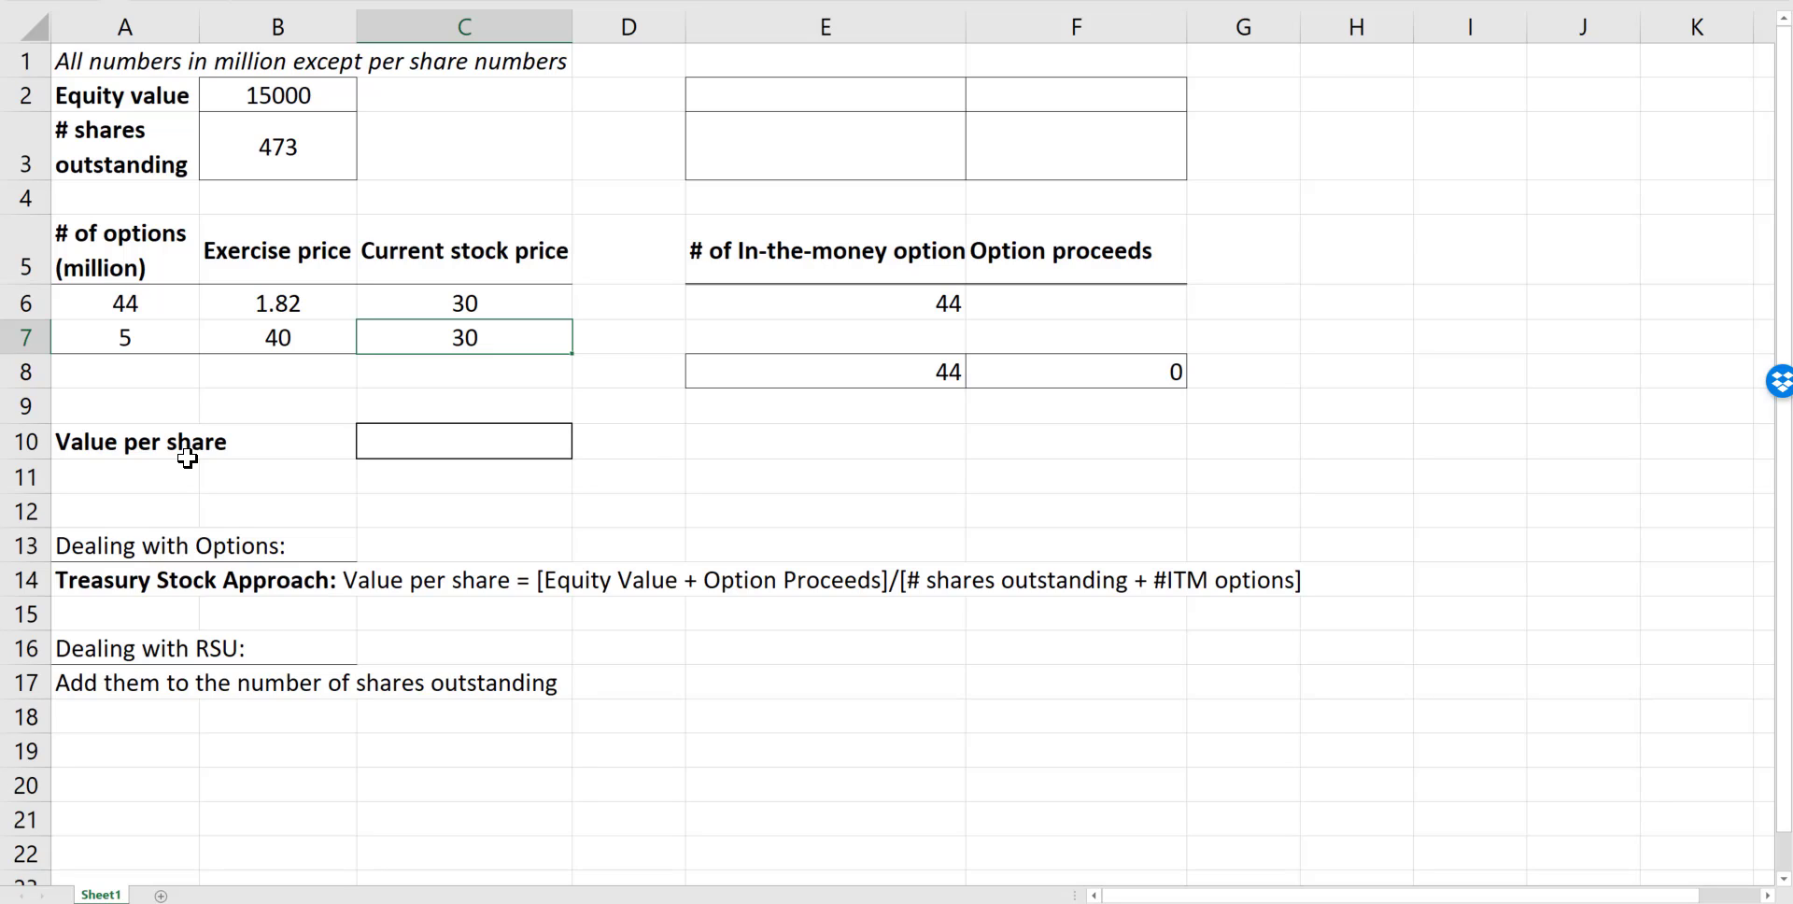
{"action": "key", "text": "Left"}
{"action": "key", "text": "Right"}
{"action": "key", "text": "Right"}
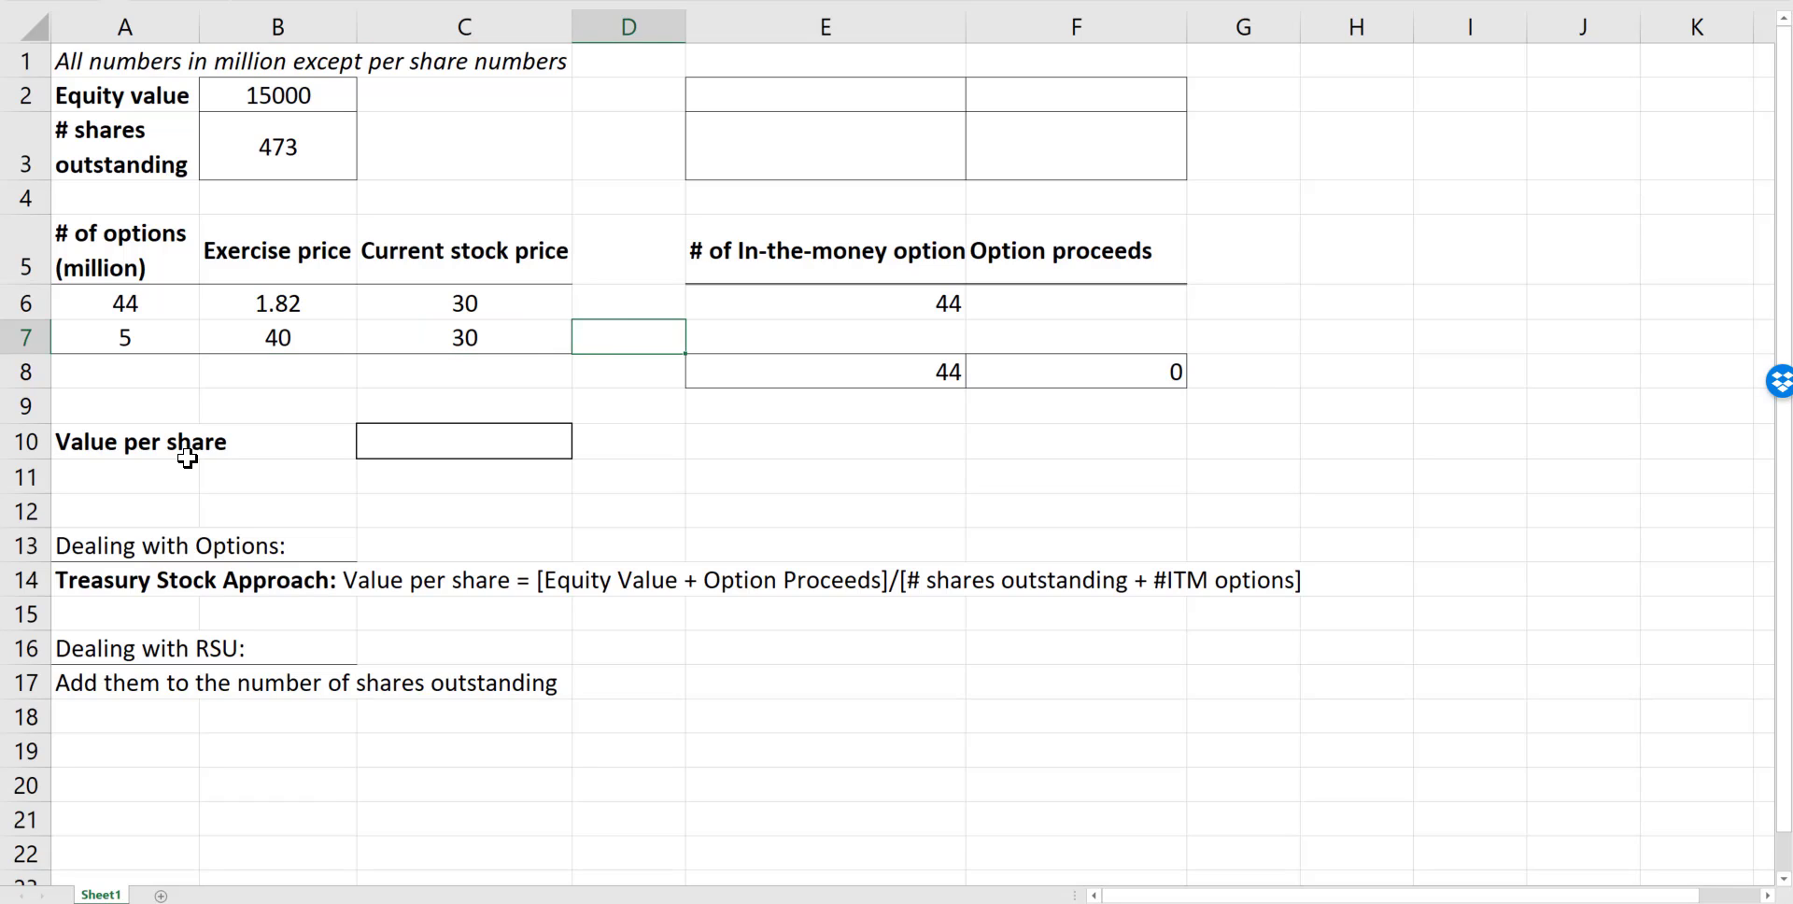
{"action": "key", "text": "Right"}
{"action": "type", "text": "=0"}
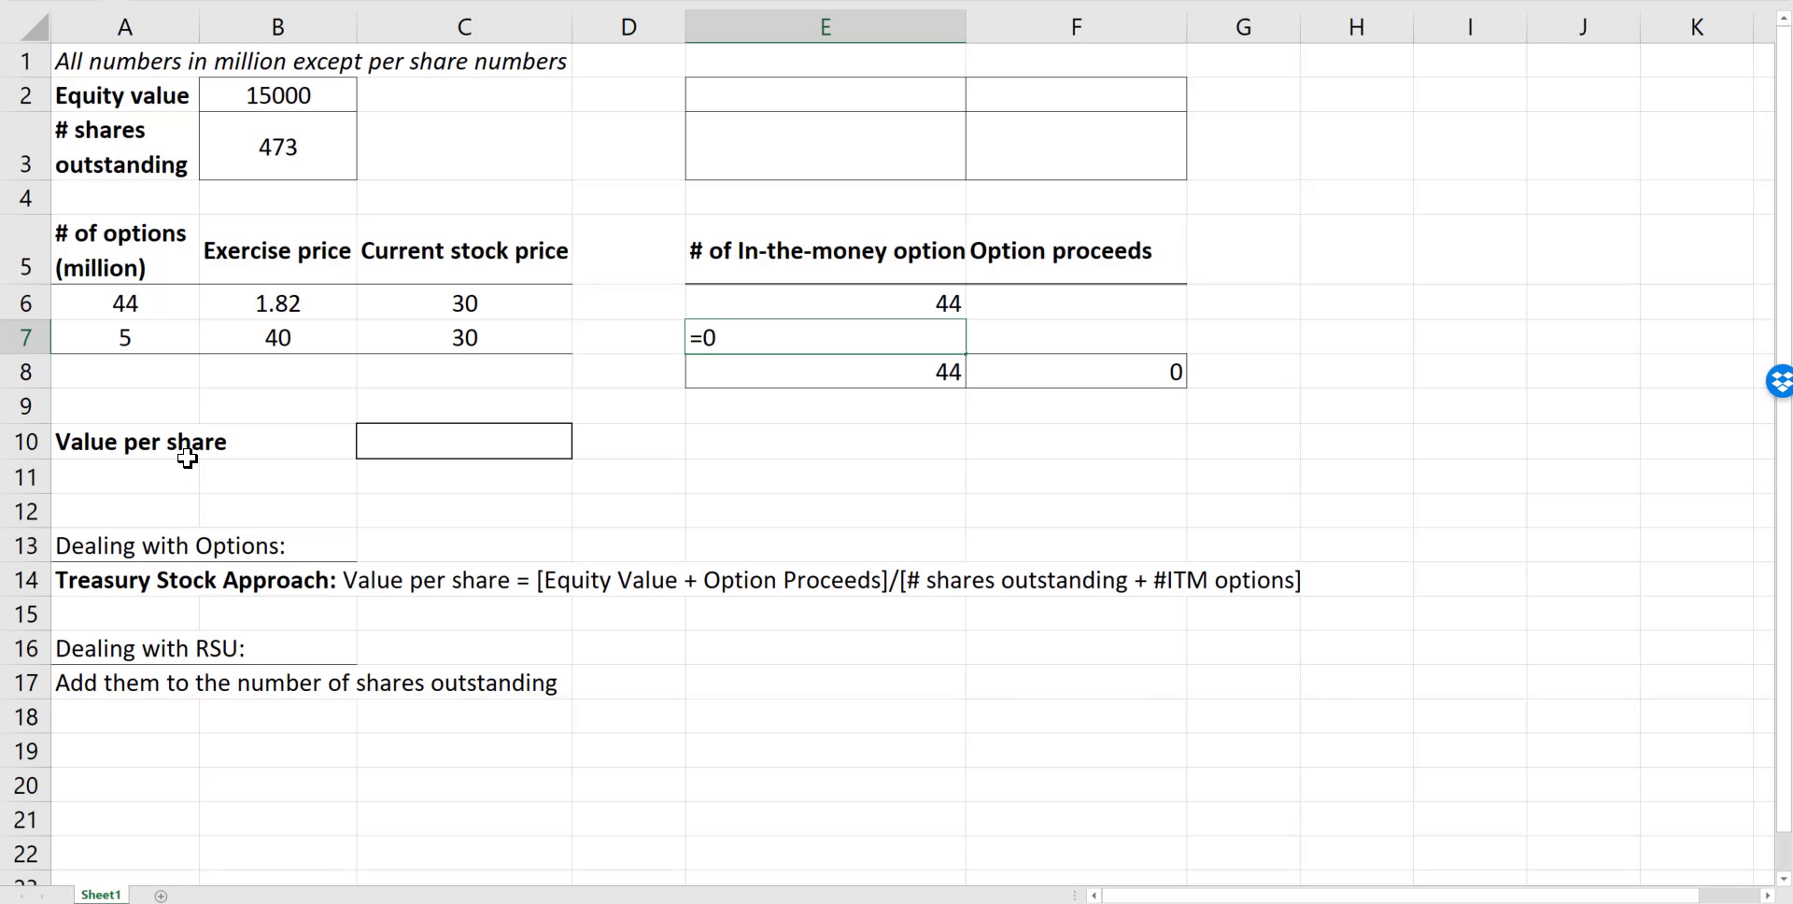
{"action": "key", "text": "Return"}
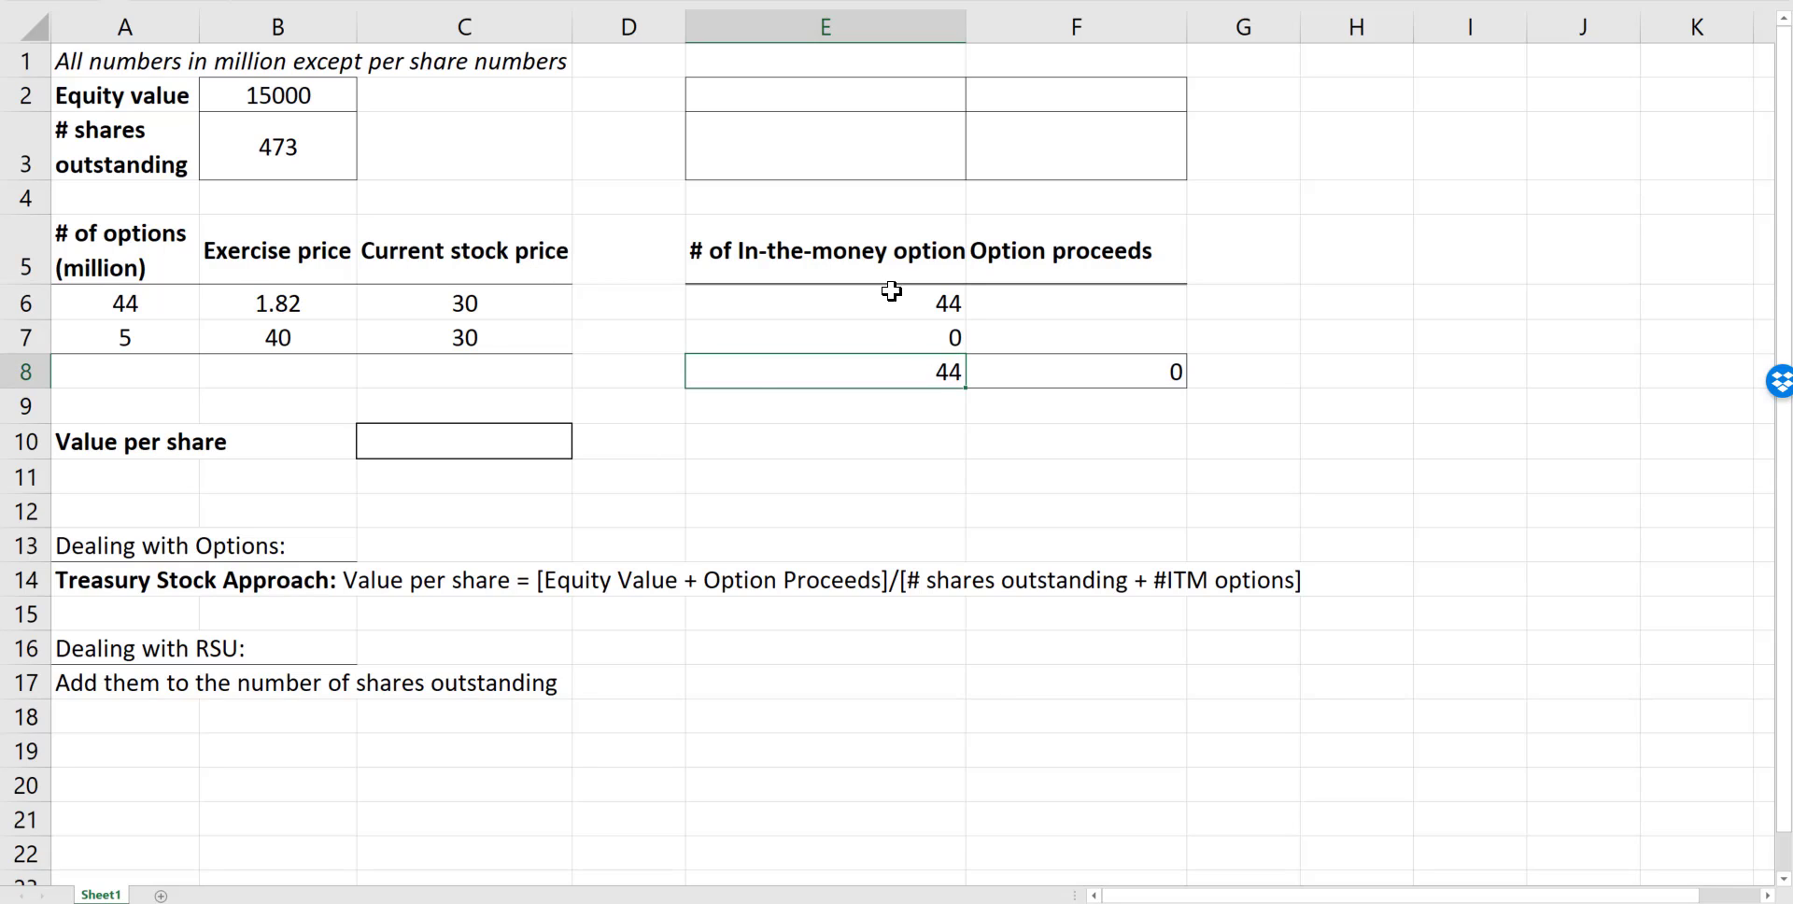
Review the first option row and the in-the-money options total of 44.
{"action": "left_click_drag", "start_coordinate": [127, 299], "coordinate": [412, 311]}
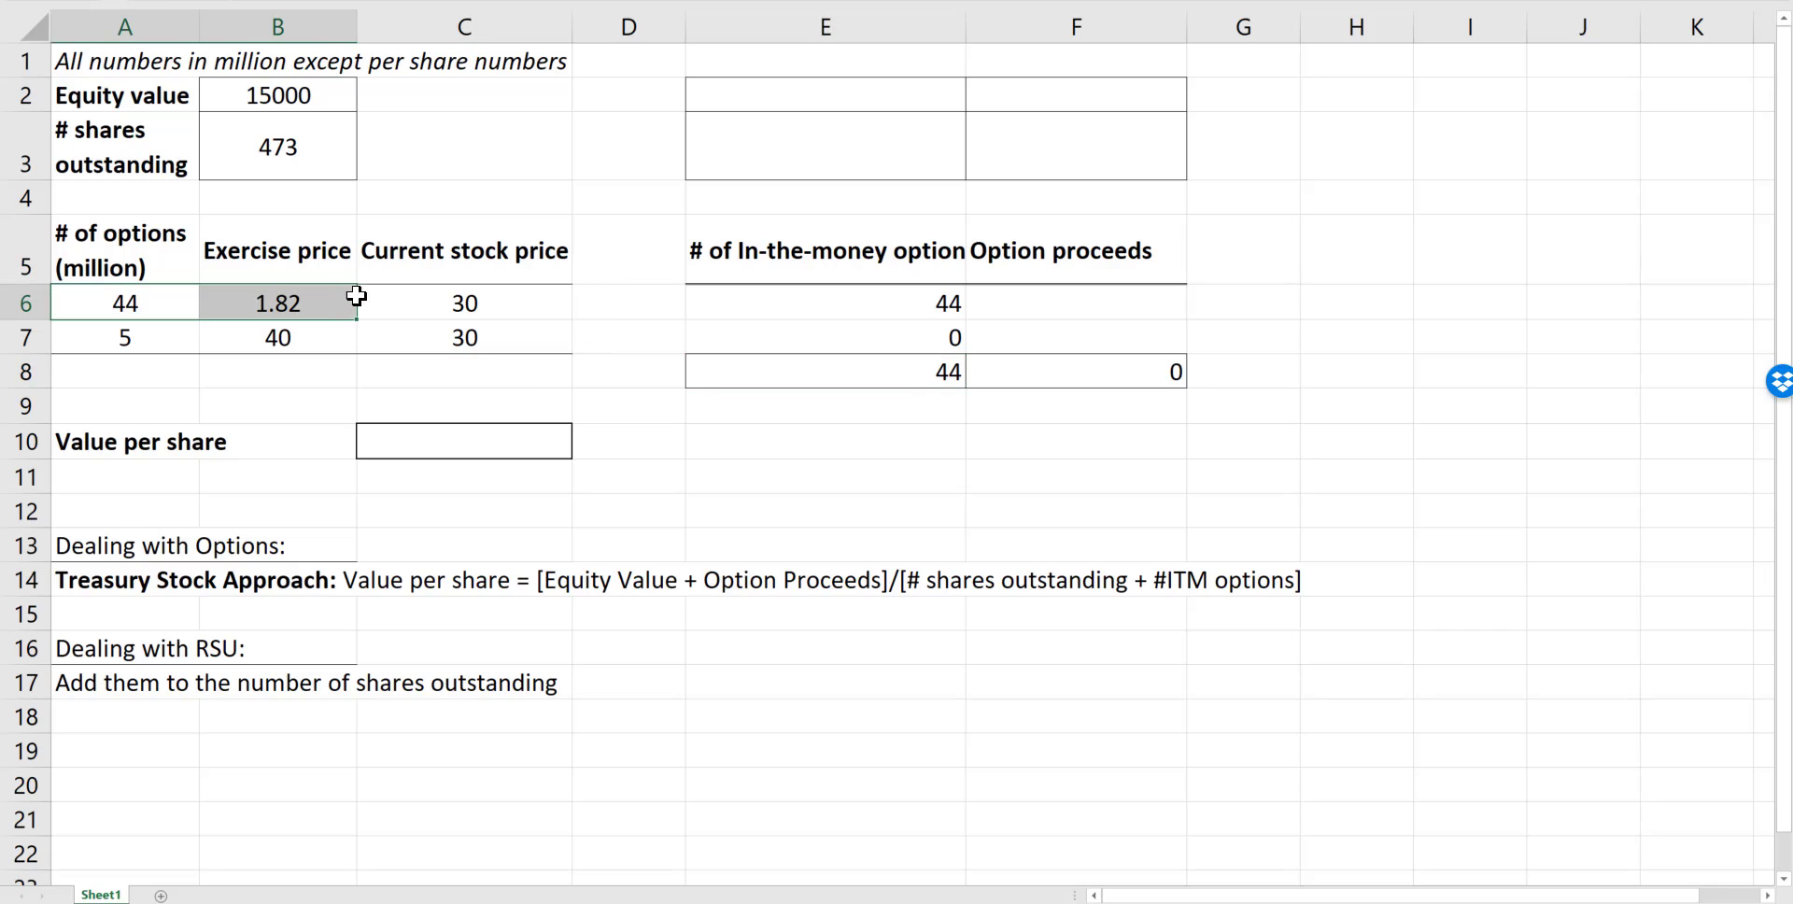
{"action": "left_click", "coordinate": [121, 301]}
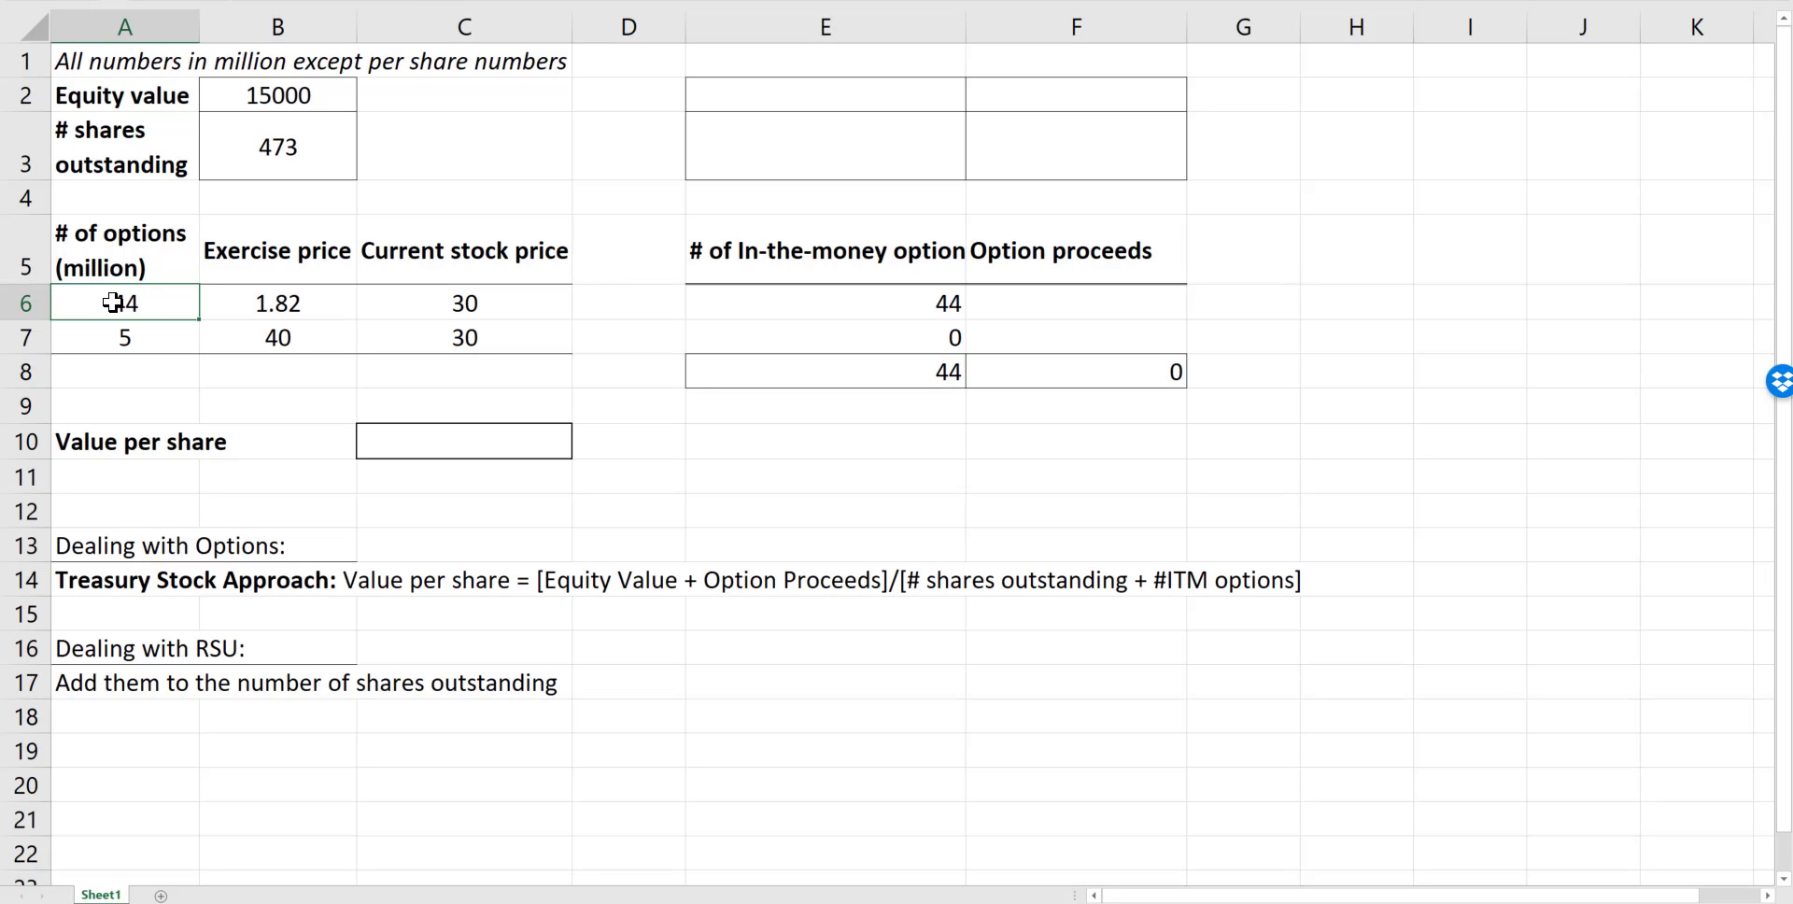
{"action": "left_click", "coordinate": [914, 373]}
{"action": "left_click", "coordinate": [1005, 308]}
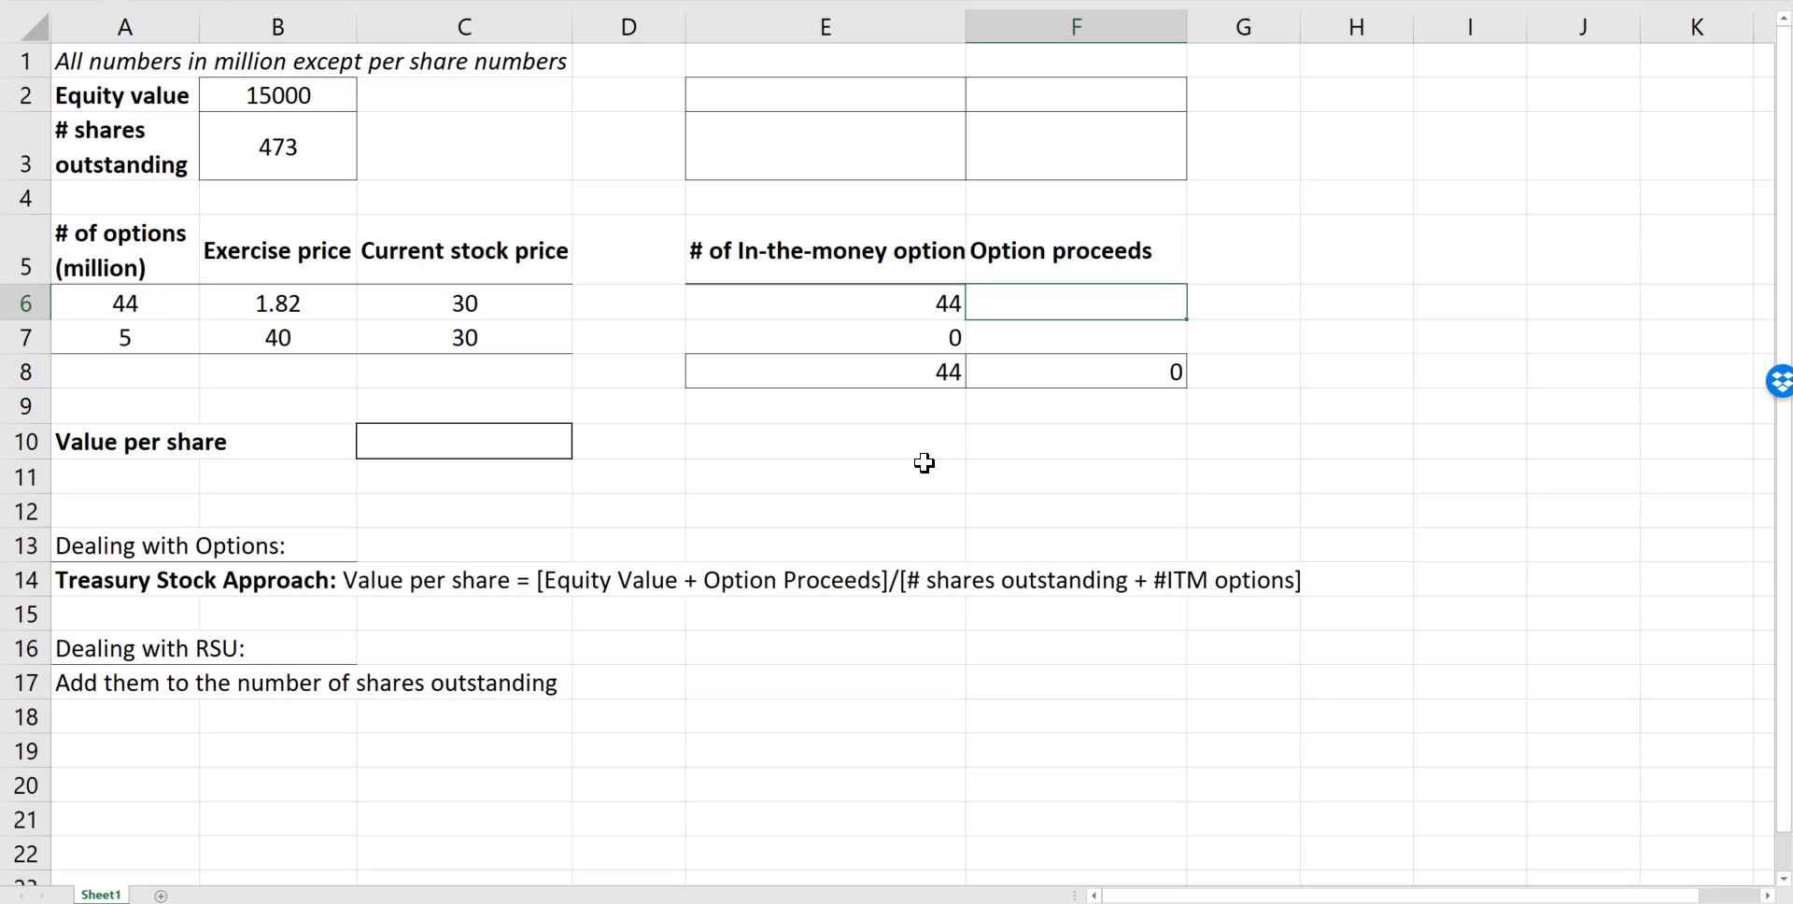
Enter =E6*B6 in F6 and format F6:F8 with no decimals, showing 80.
{"action": "type", "text": "="}
{"action": "key", "text": "Left"}
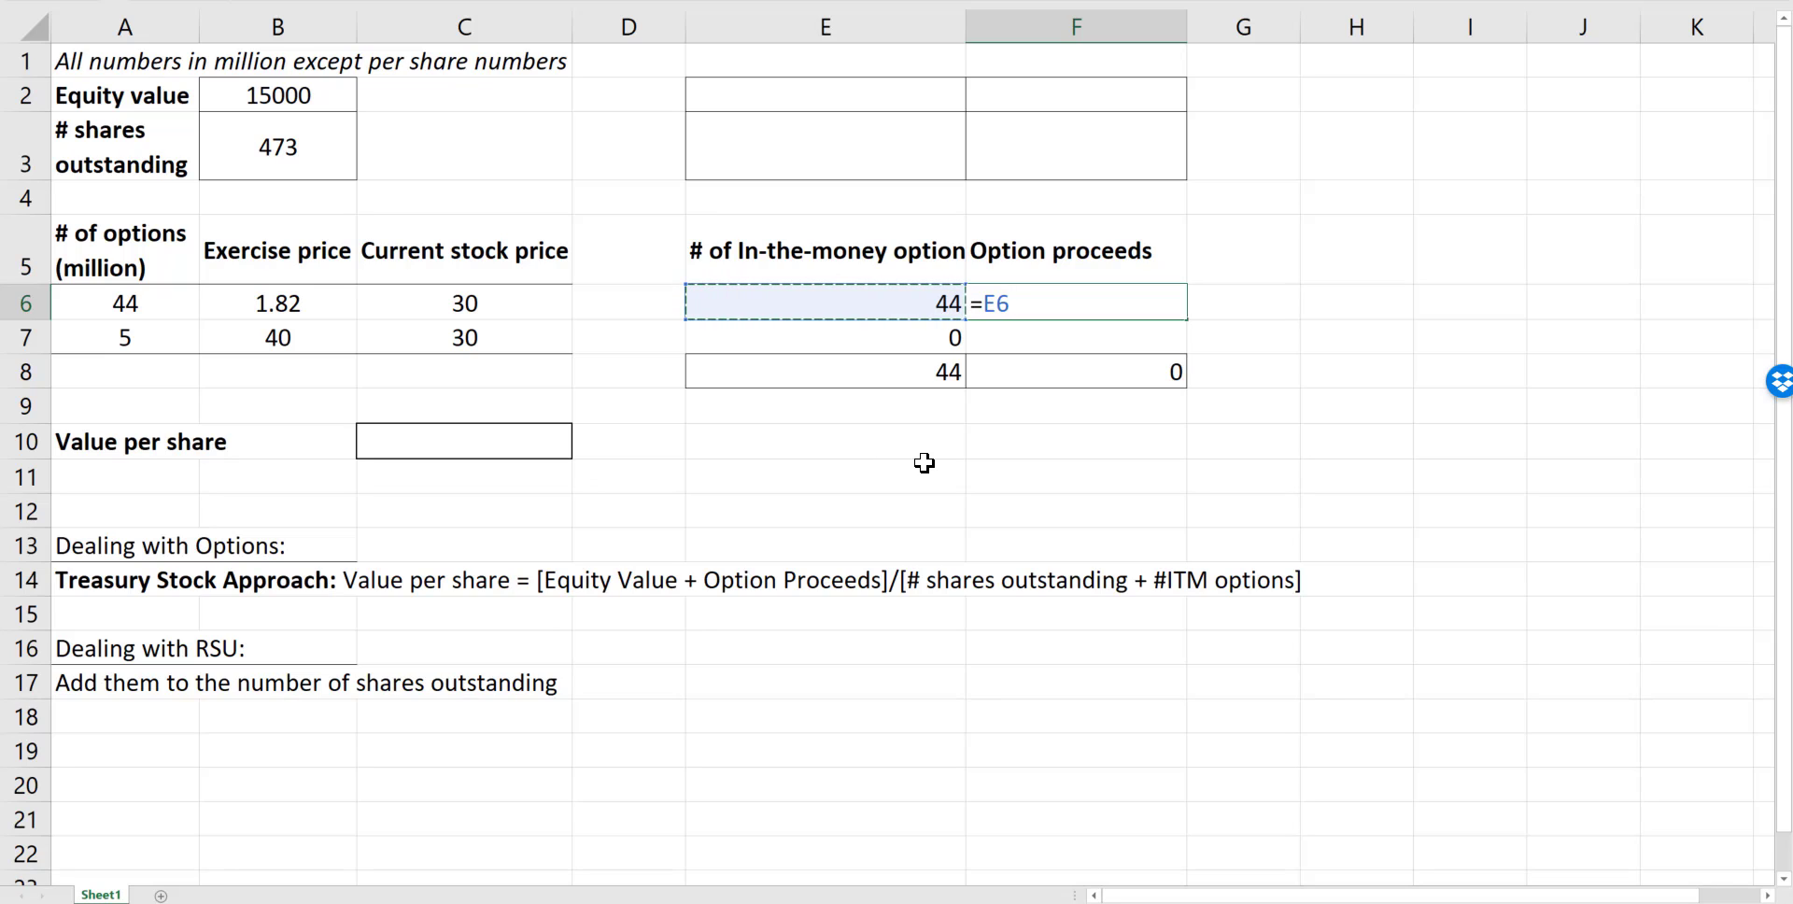
{"action": "type", "text": "*"}
{"action": "left_click", "coordinate": [285, 296]}
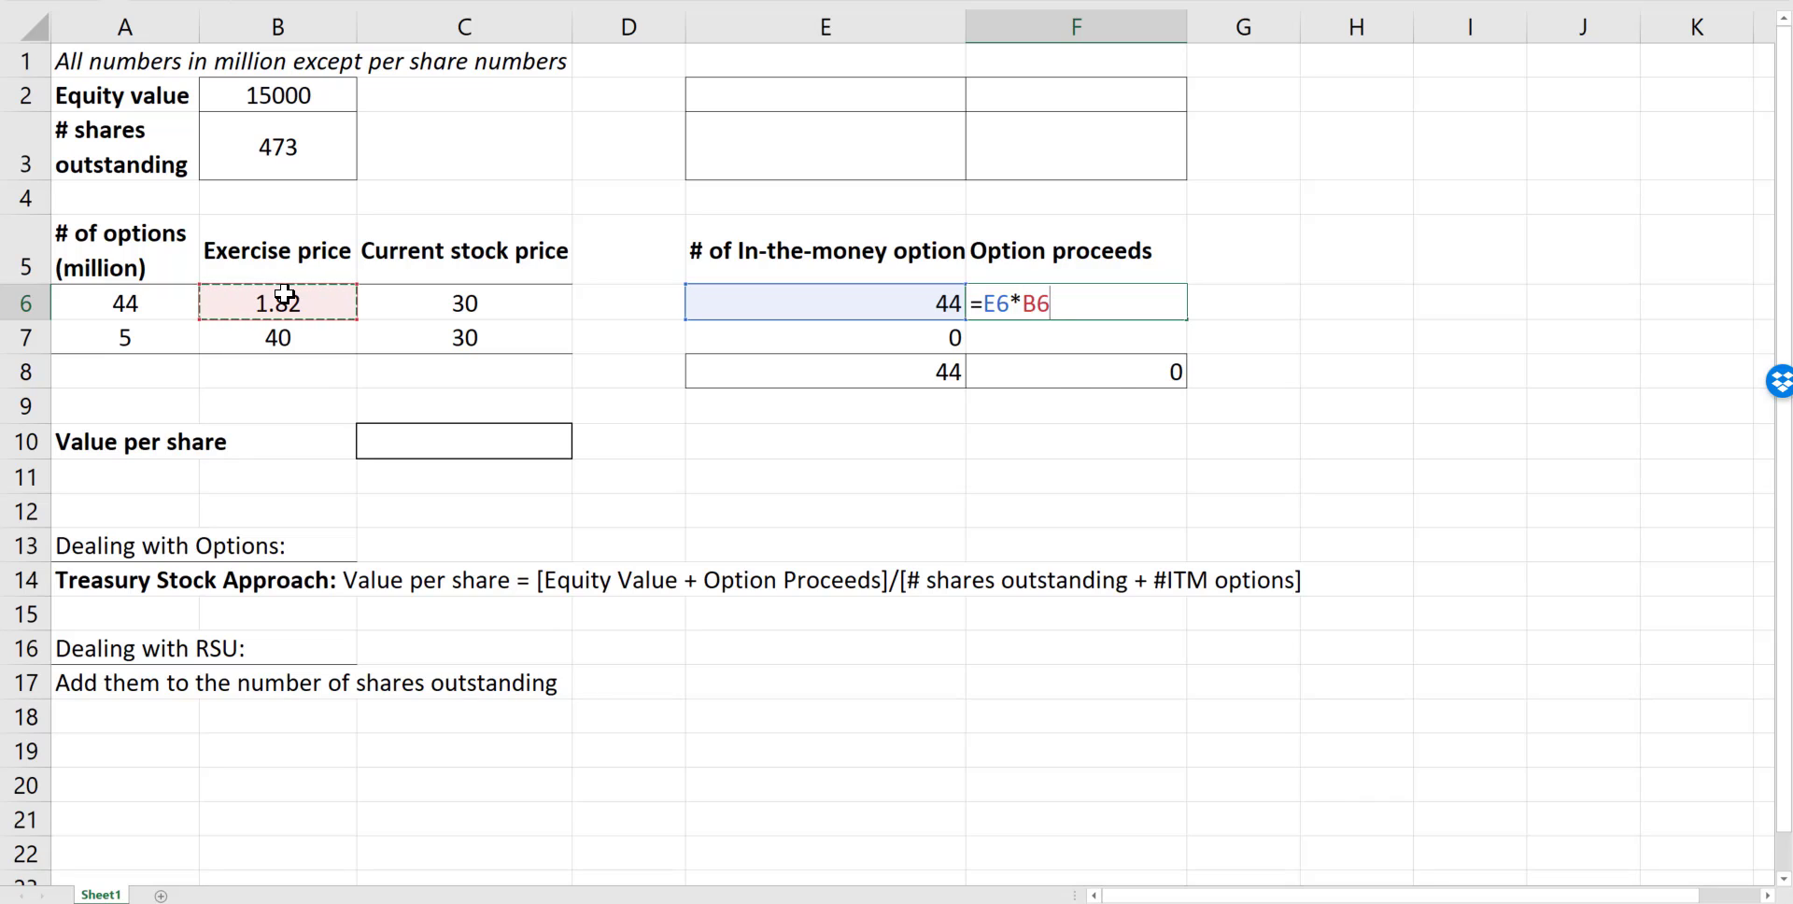
{"action": "key", "text": "Return"}
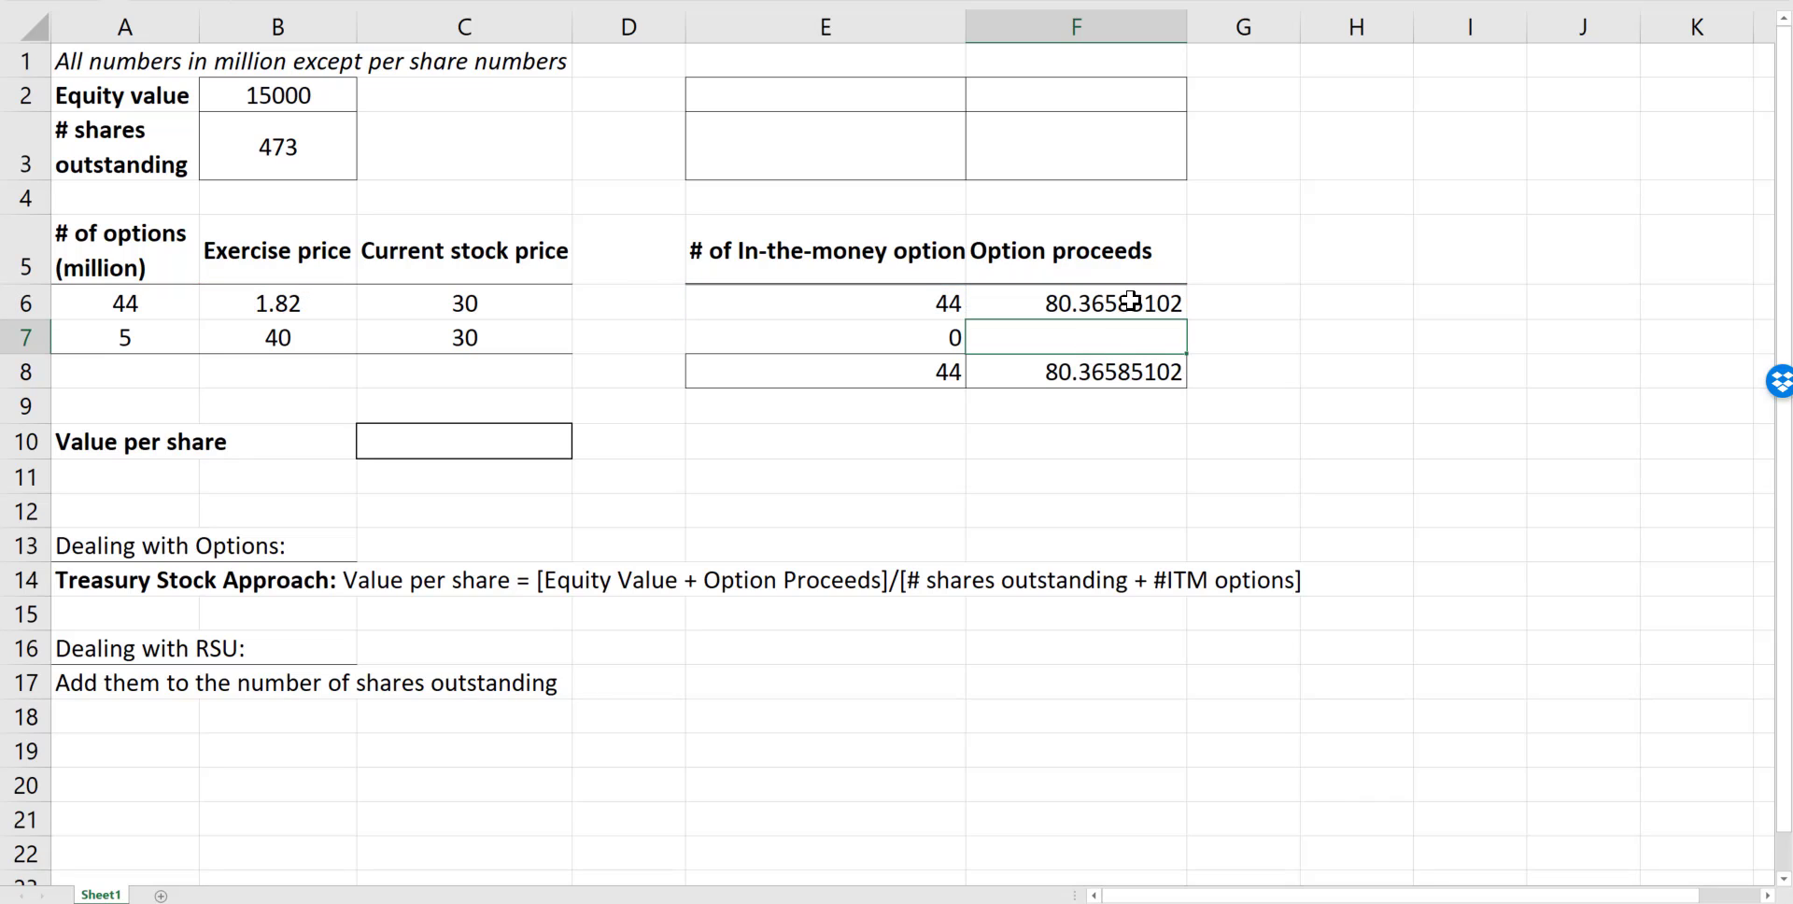
{"action": "left_click_drag", "start_coordinate": [1132, 308], "coordinate": [1125, 369]}
{"action": "key", "text": "alt+h+9"}
{"action": "key", "text": "alt+h+9"}
{"action": "key", "text": "alt+h+9"}
{"action": "key", "text": "alt+h+9"}
{"action": "key", "text": "alt+h+9"}
{"action": "key", "text": "alt+h+9"}
{"action": "left_click", "coordinate": [1061, 308]}
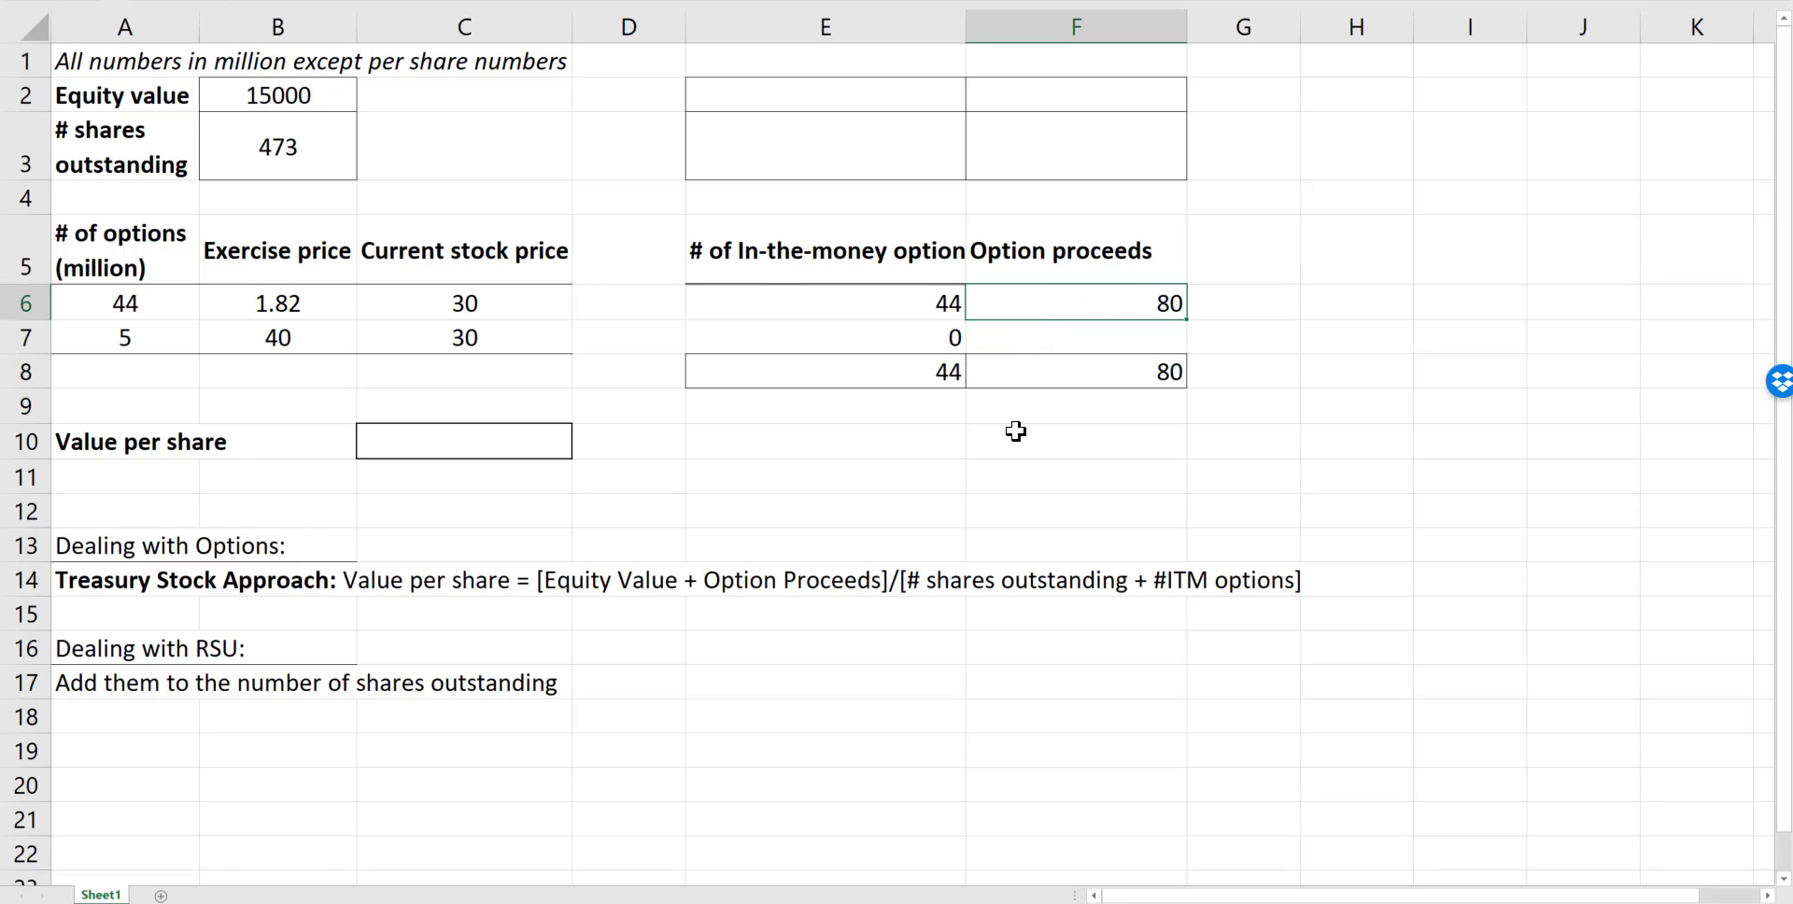
Start the C10 formula with equity value plus total option proceeds, (B2+F8).
{"action": "left_click", "coordinate": [439, 447]}
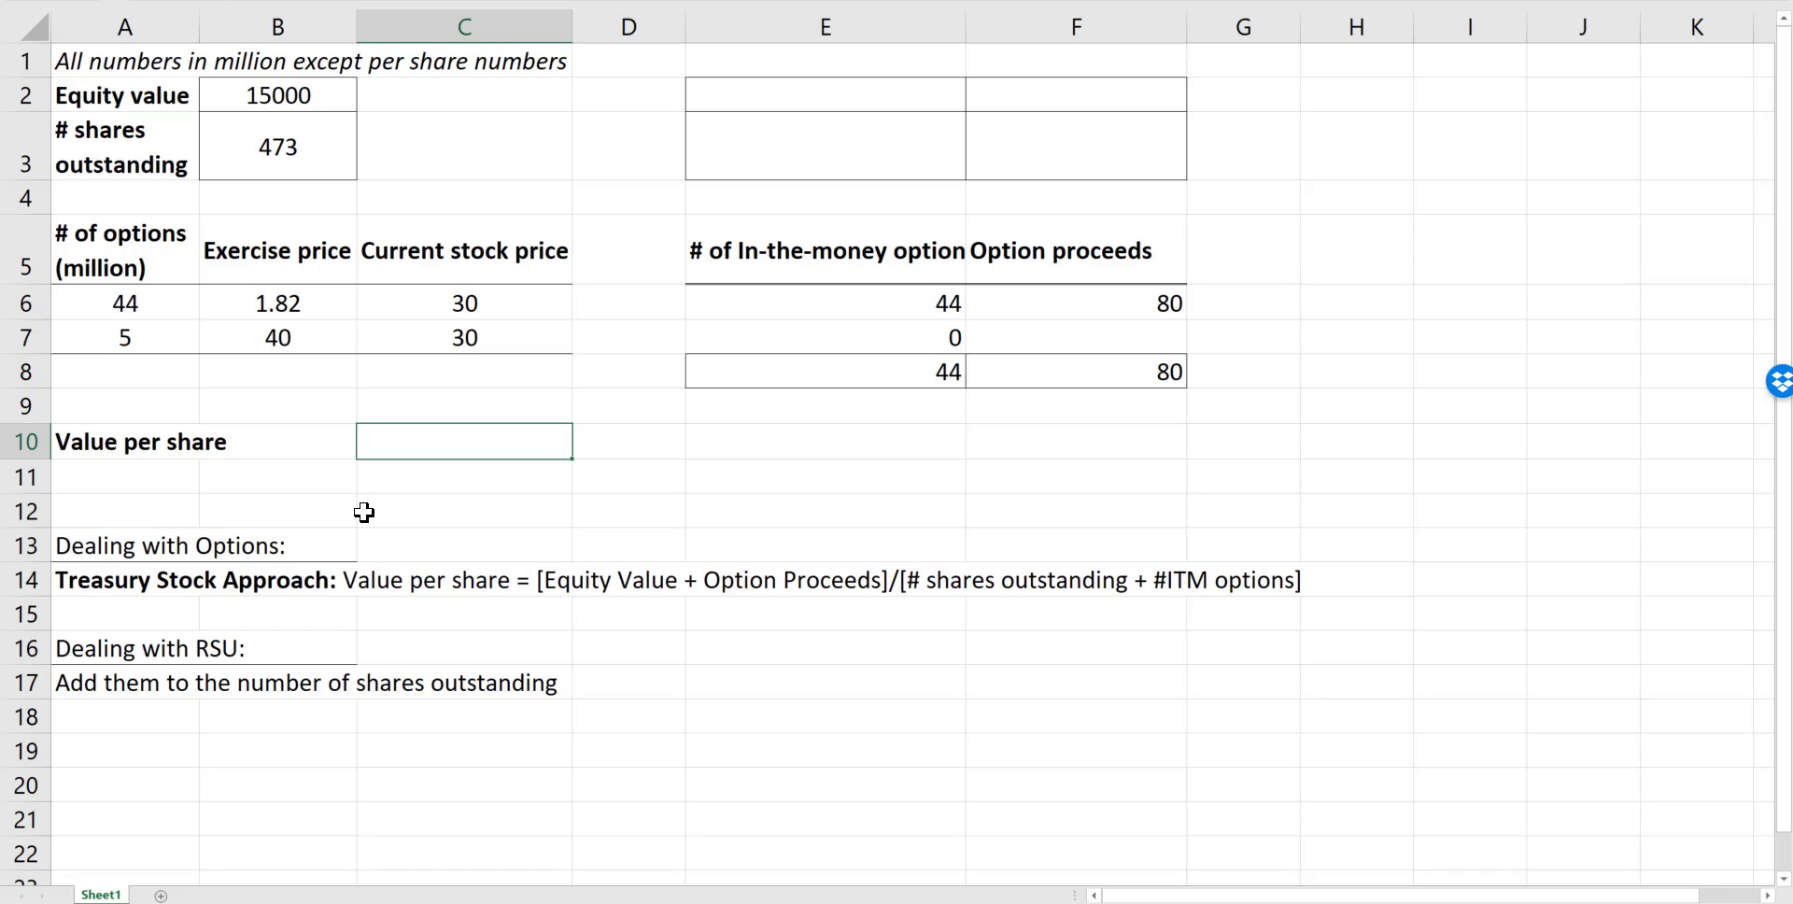
{"action": "type", "text": "="}
{"action": "key", "text": "Up"}
{"action": "key", "text": "Up"}
{"action": "key", "text": "Up"}
{"action": "key", "text": "Up"}
{"action": "key", "text": "Up"}
{"action": "key", "text": "Down"}
{"action": "key", "text": "Left"}
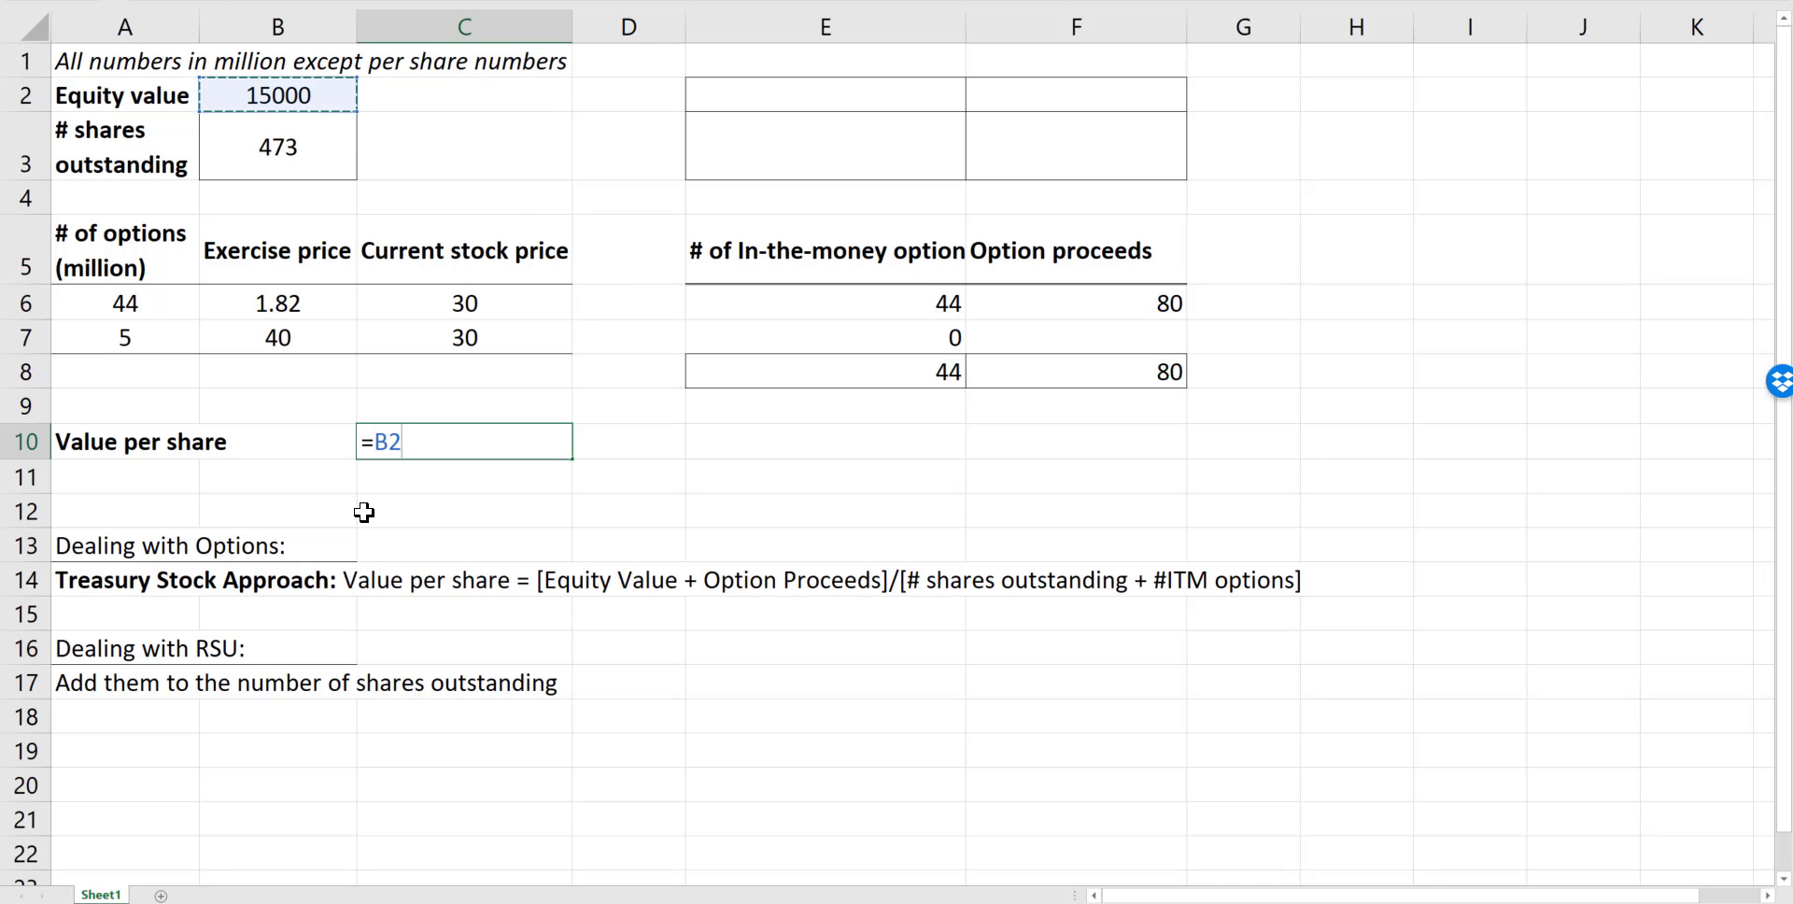
{"action": "left_click", "coordinate": [377, 443]}
{"action": "type", "text": "("}
{"action": "left_click", "coordinate": [422, 442]}
{"action": "type", "text": "+"}
{"action": "left_click", "coordinate": [1150, 372]}
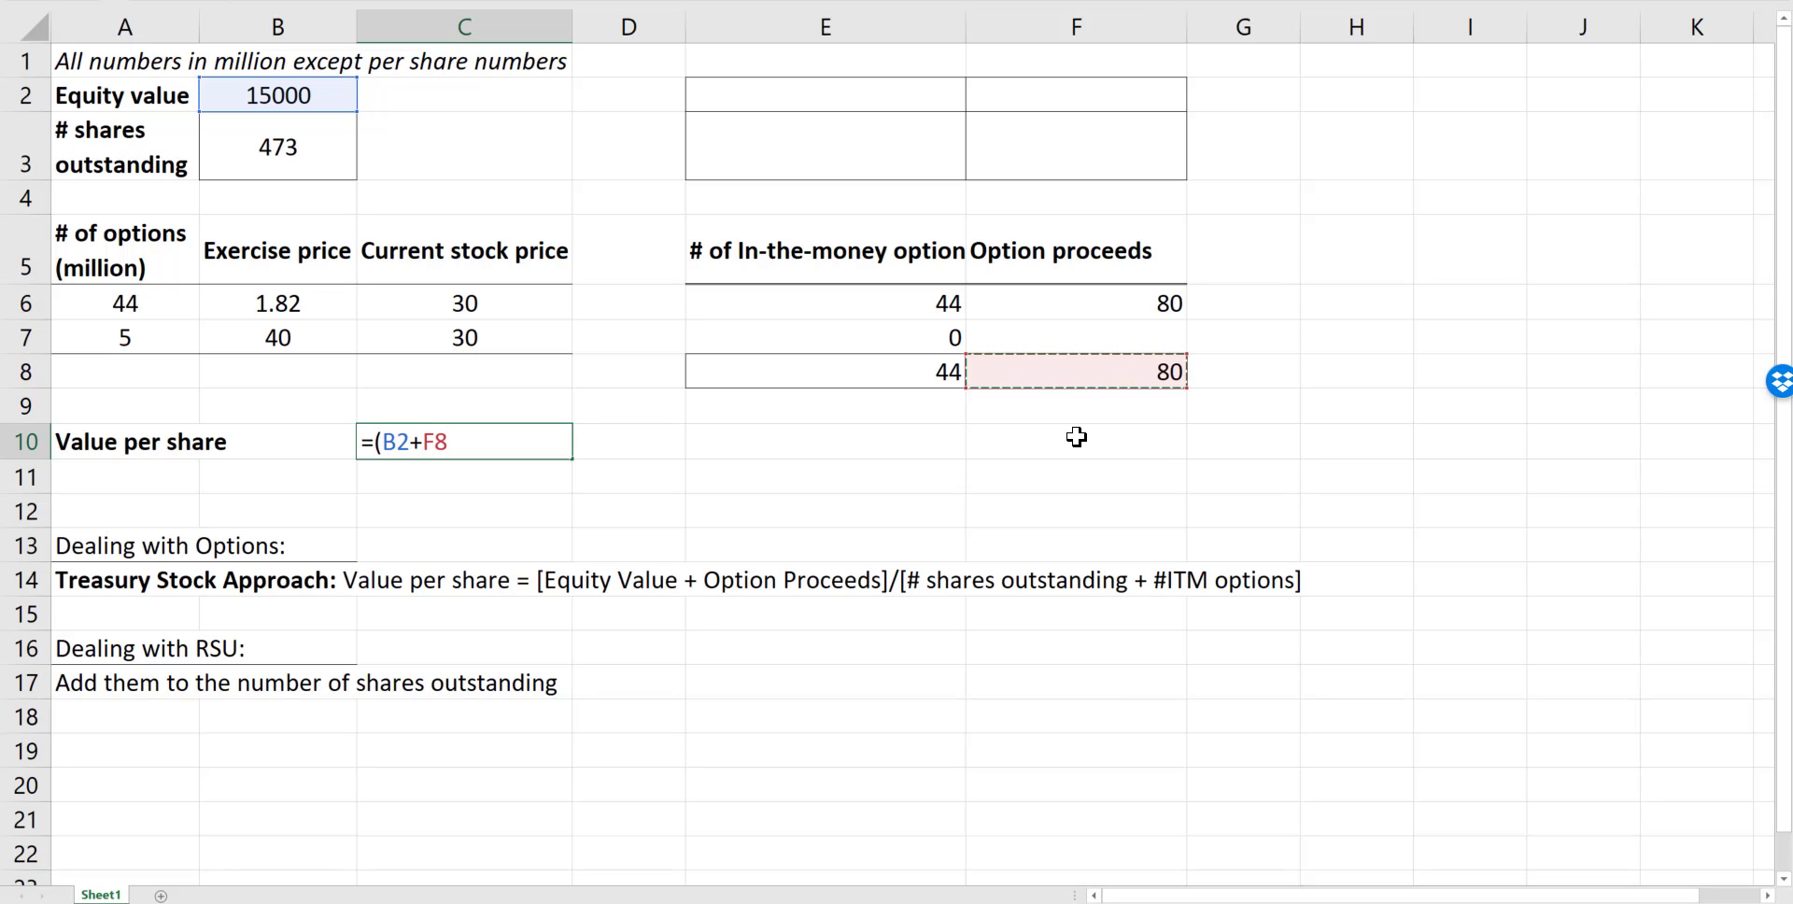
Divide by shares outstanding plus in-the-money options (B3+E8), showing 29.18 to two decimals.
{"action": "type", "text": ")/("}
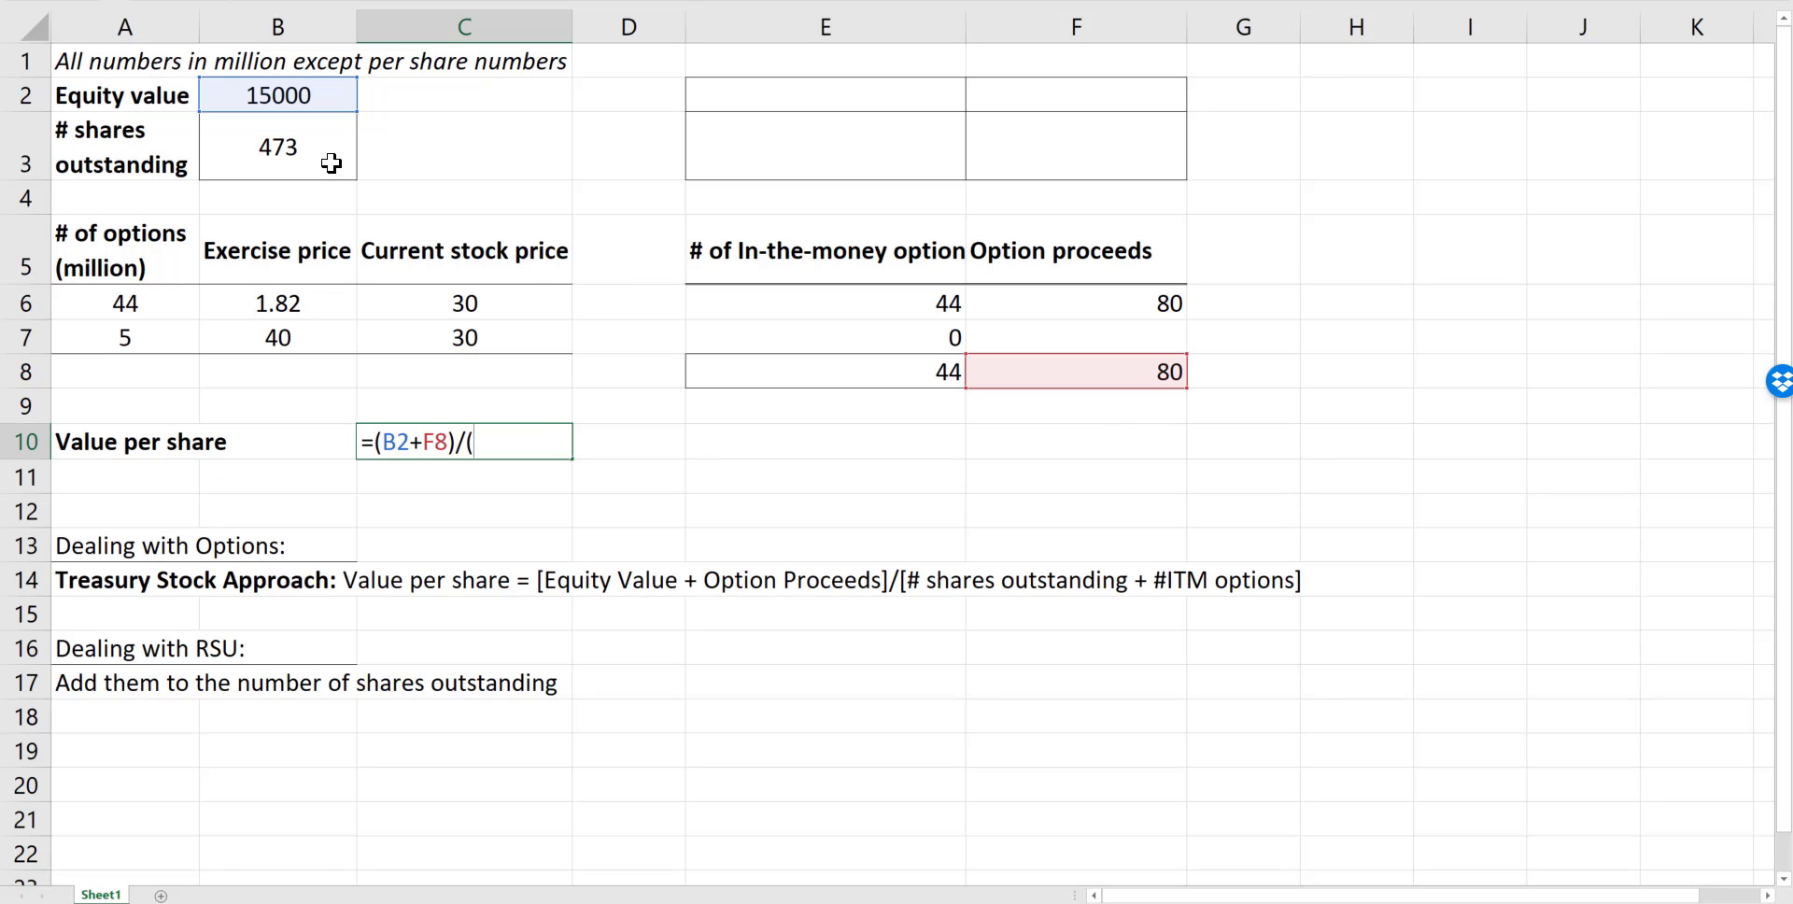
{"action": "left_click", "coordinate": [299, 150]}
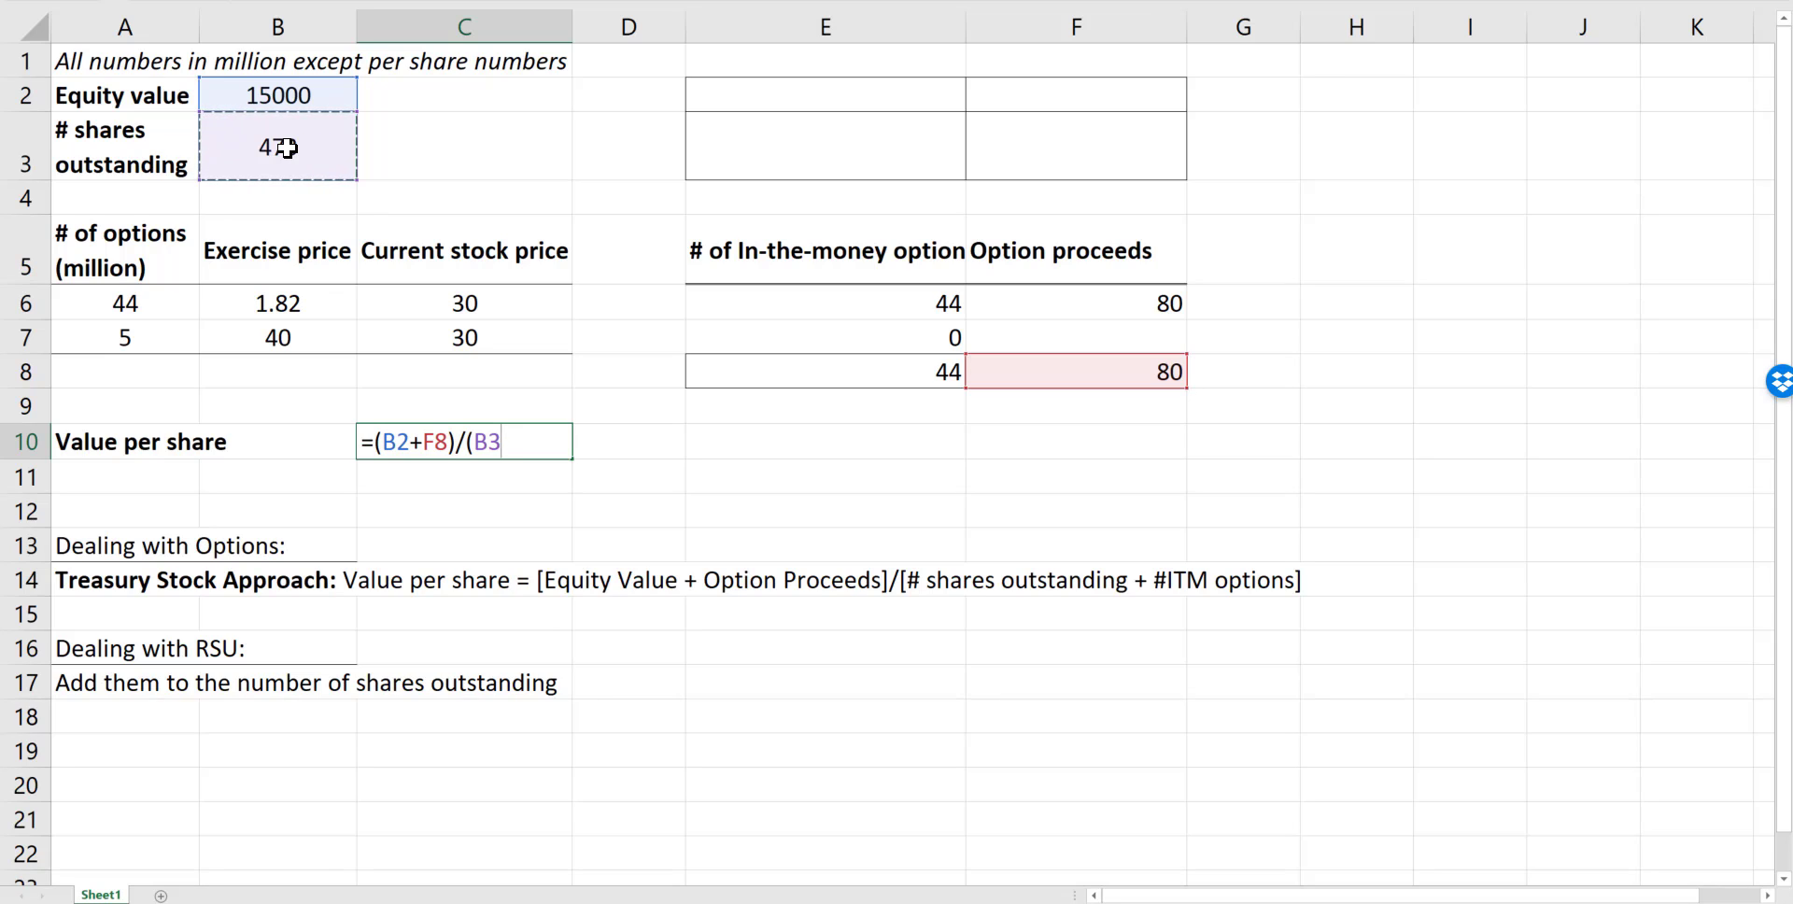
{"action": "type", "text": "+"}
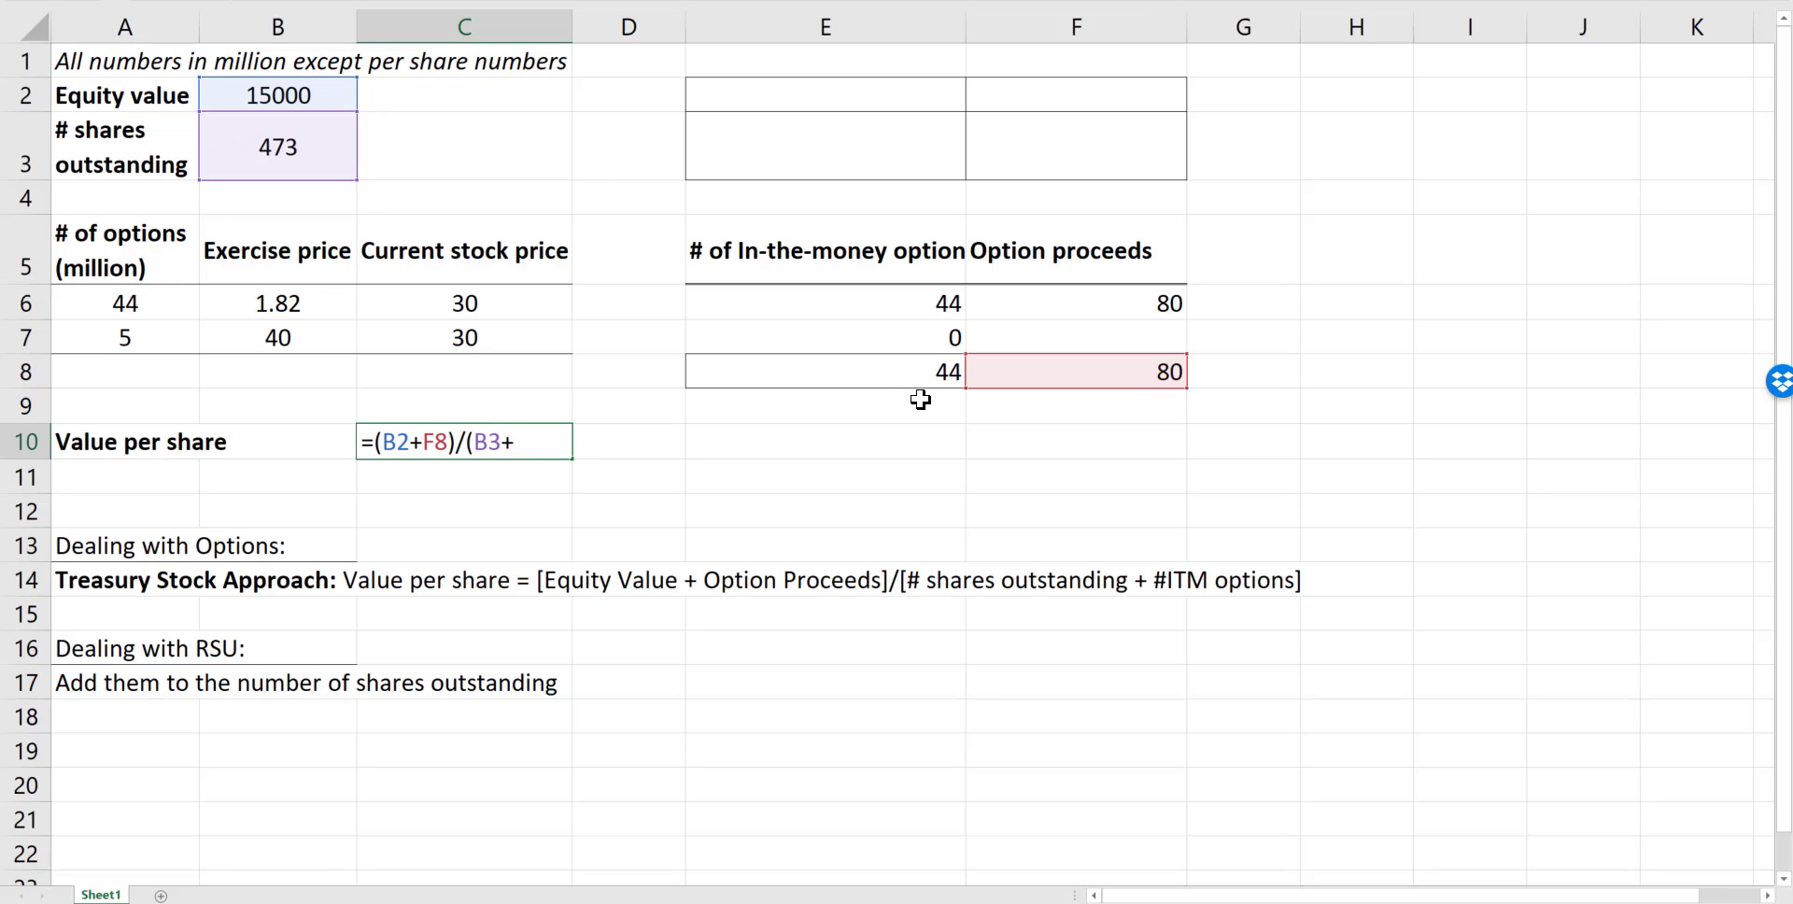
{"action": "left_click", "coordinate": [928, 379]}
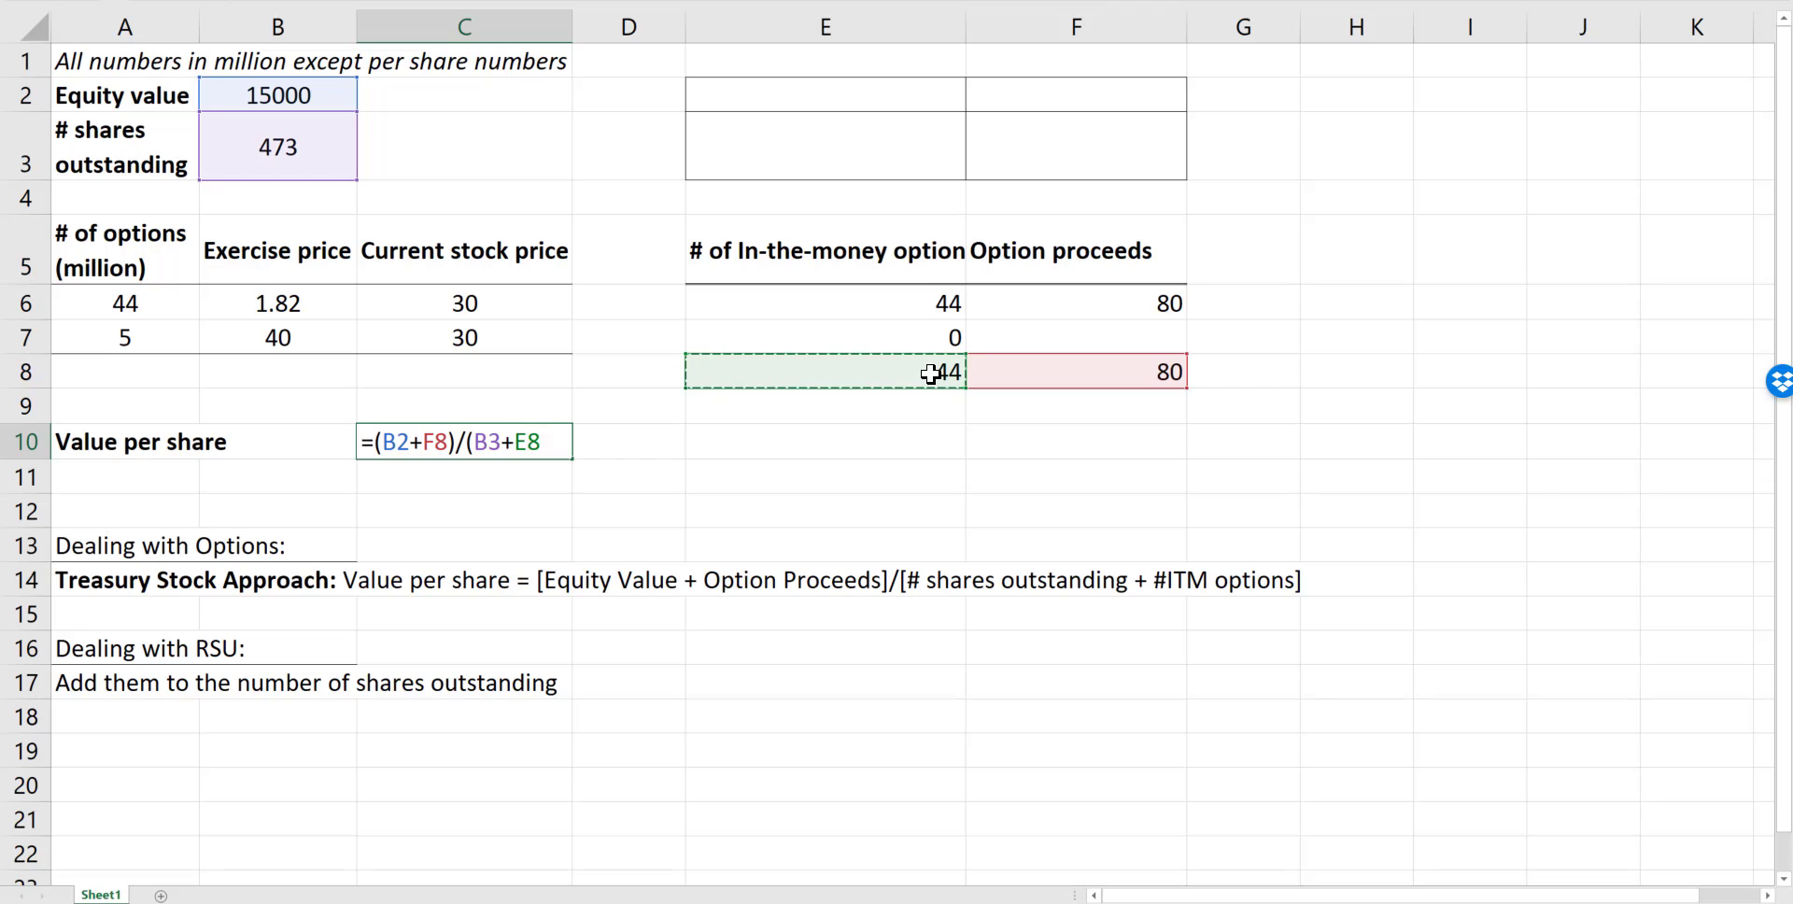
{"action": "type", "text": ")"}
{"action": "key", "text": "Return"}
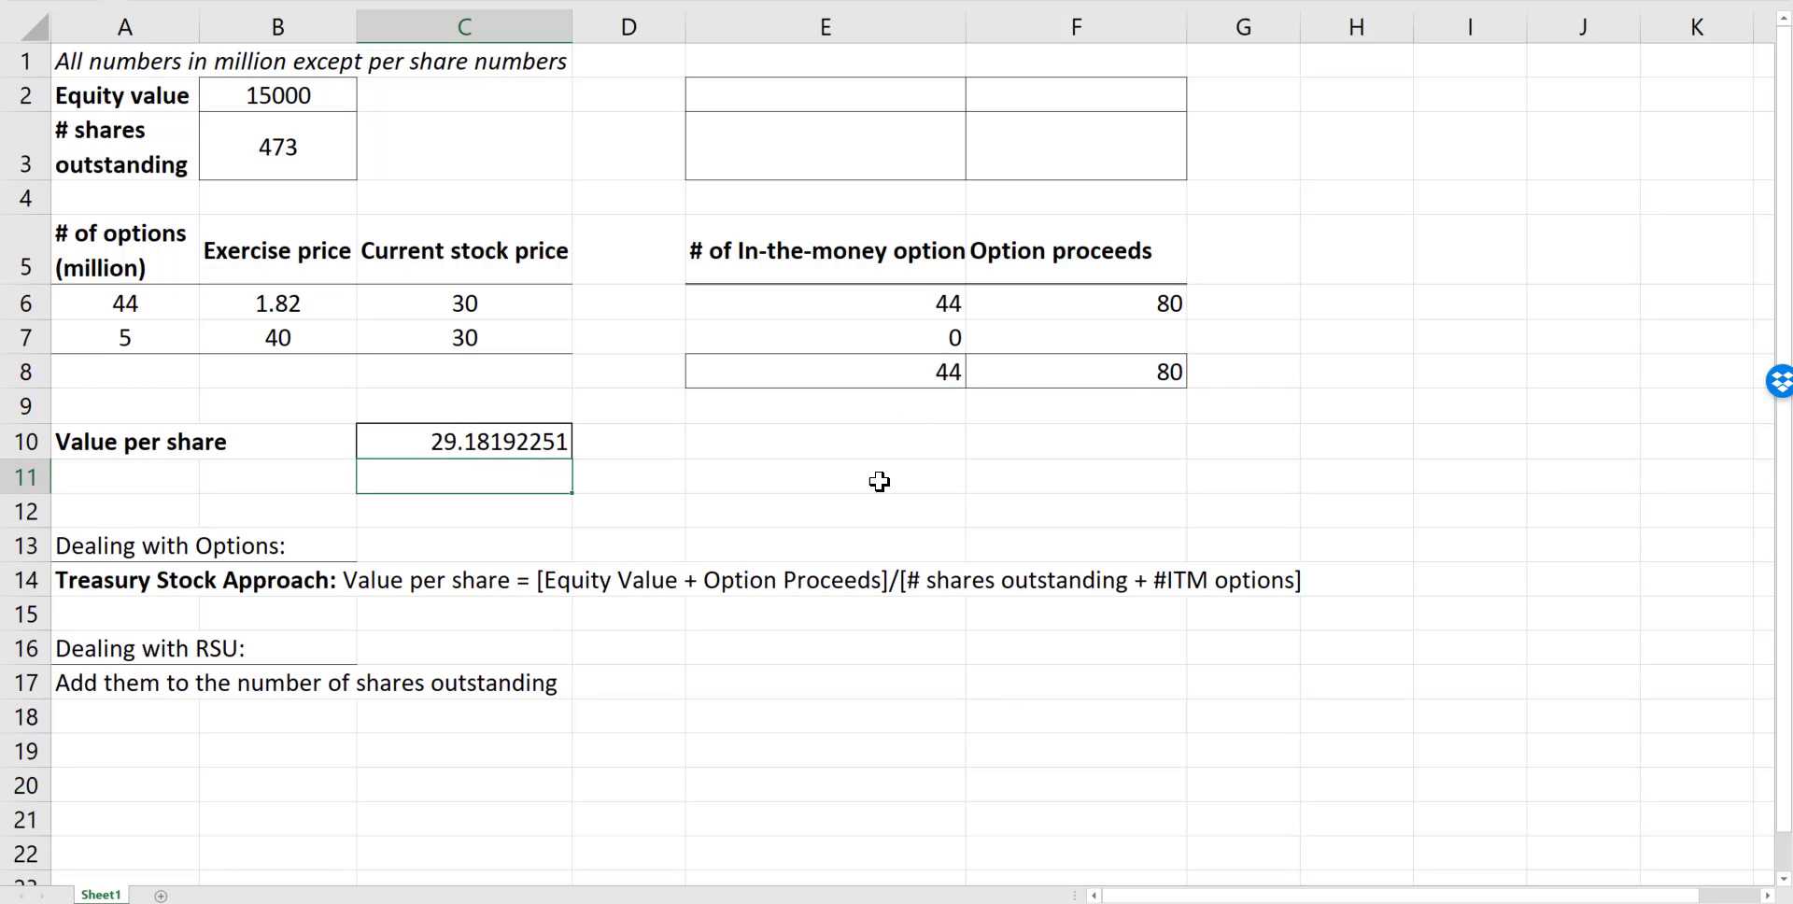
{"action": "left_click", "coordinate": [446, 441]}
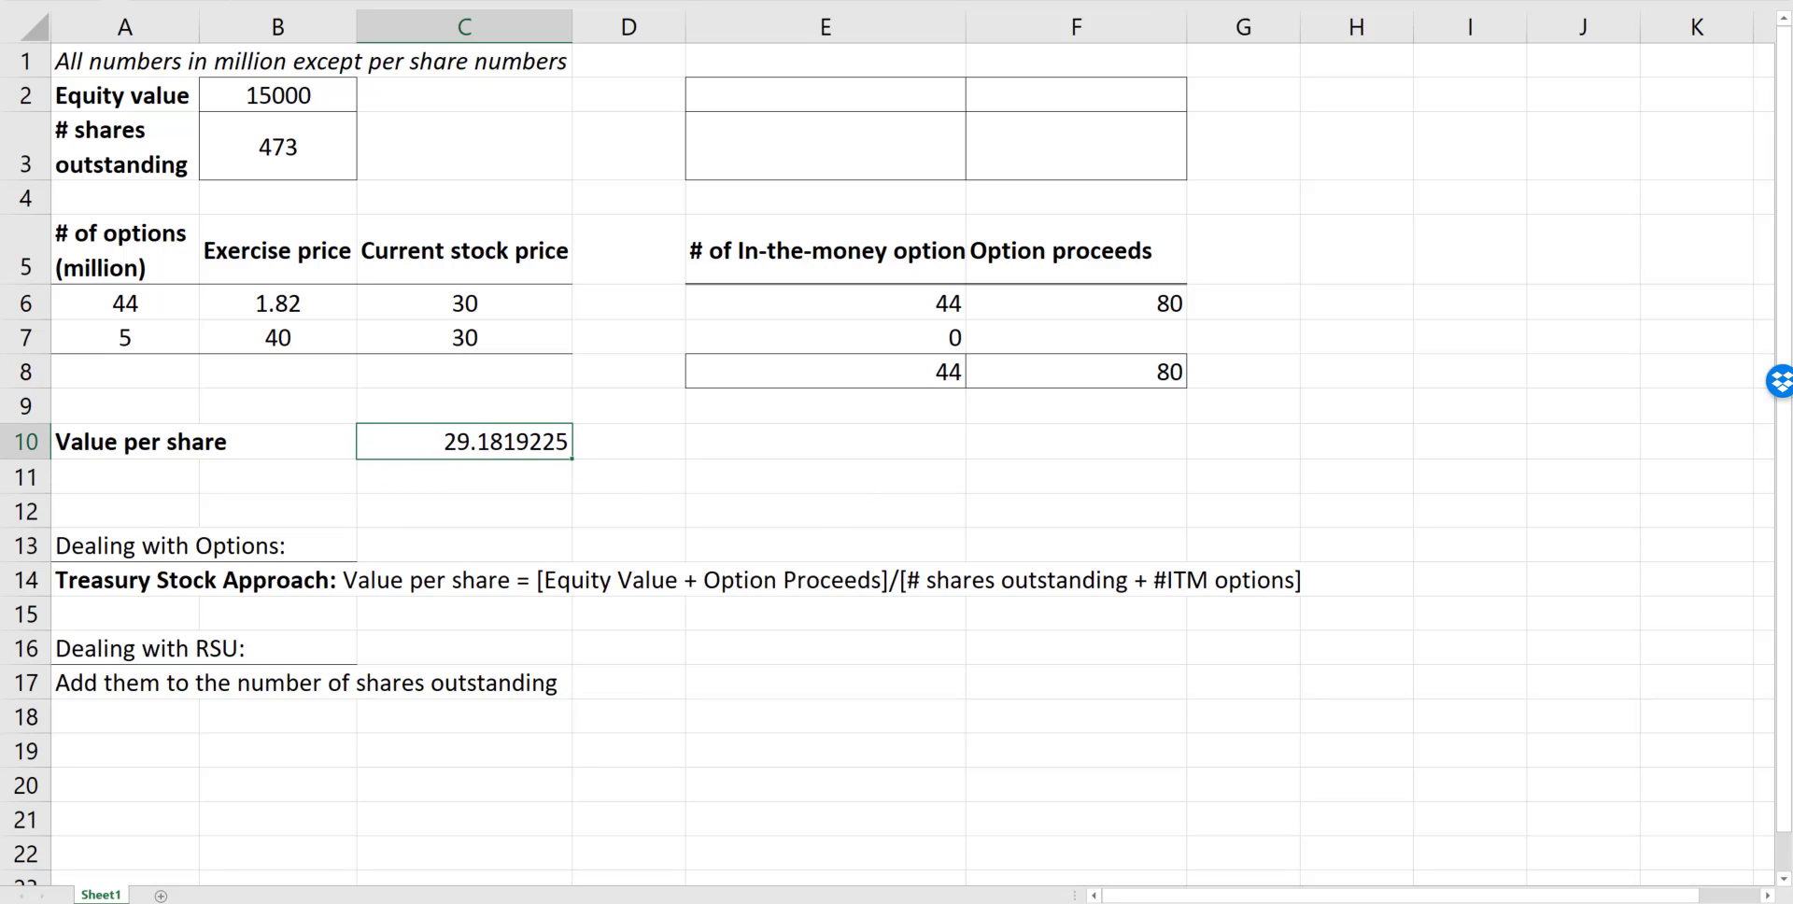
{"action": "key", "text": "ctrl+shift+1"}
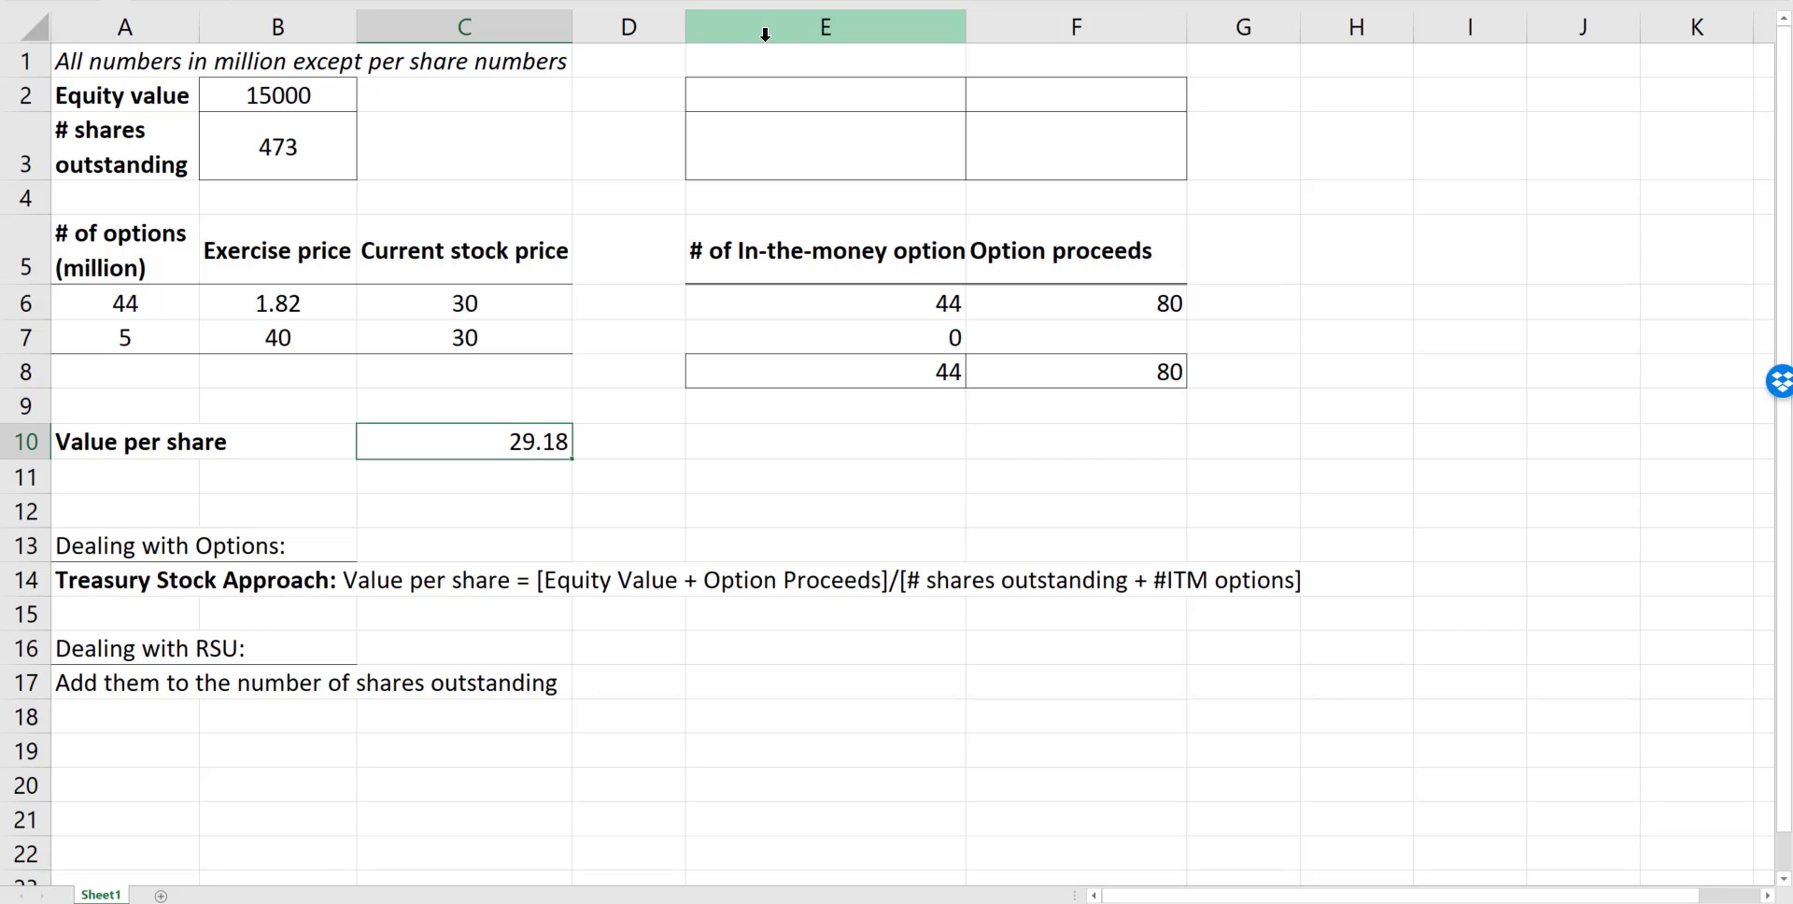
Paste 56 million RSUs and 15 million other shares to be issued into E2:F3.
{"action": "left_click_drag", "start_coordinate": [761, 93], "coordinate": [1032, 159]}
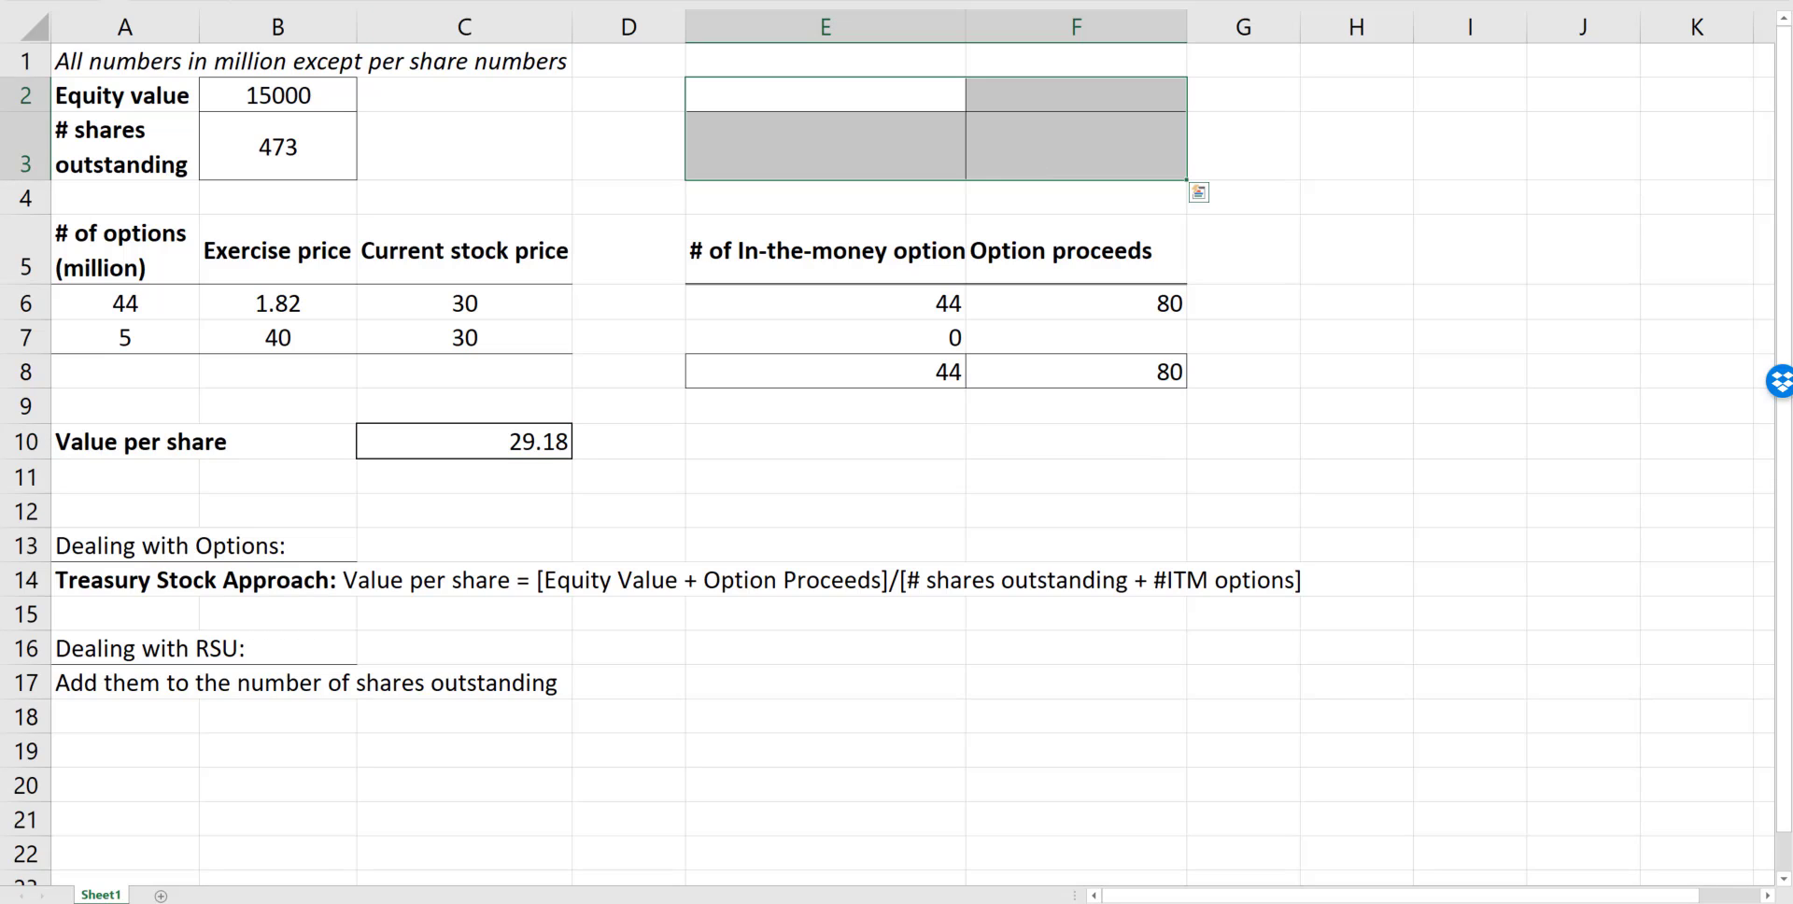
{"action": "type", "text": "RSU\t56 Other shares that have to be issued\t15"}
{"action": "left_click", "coordinate": [853, 94]}
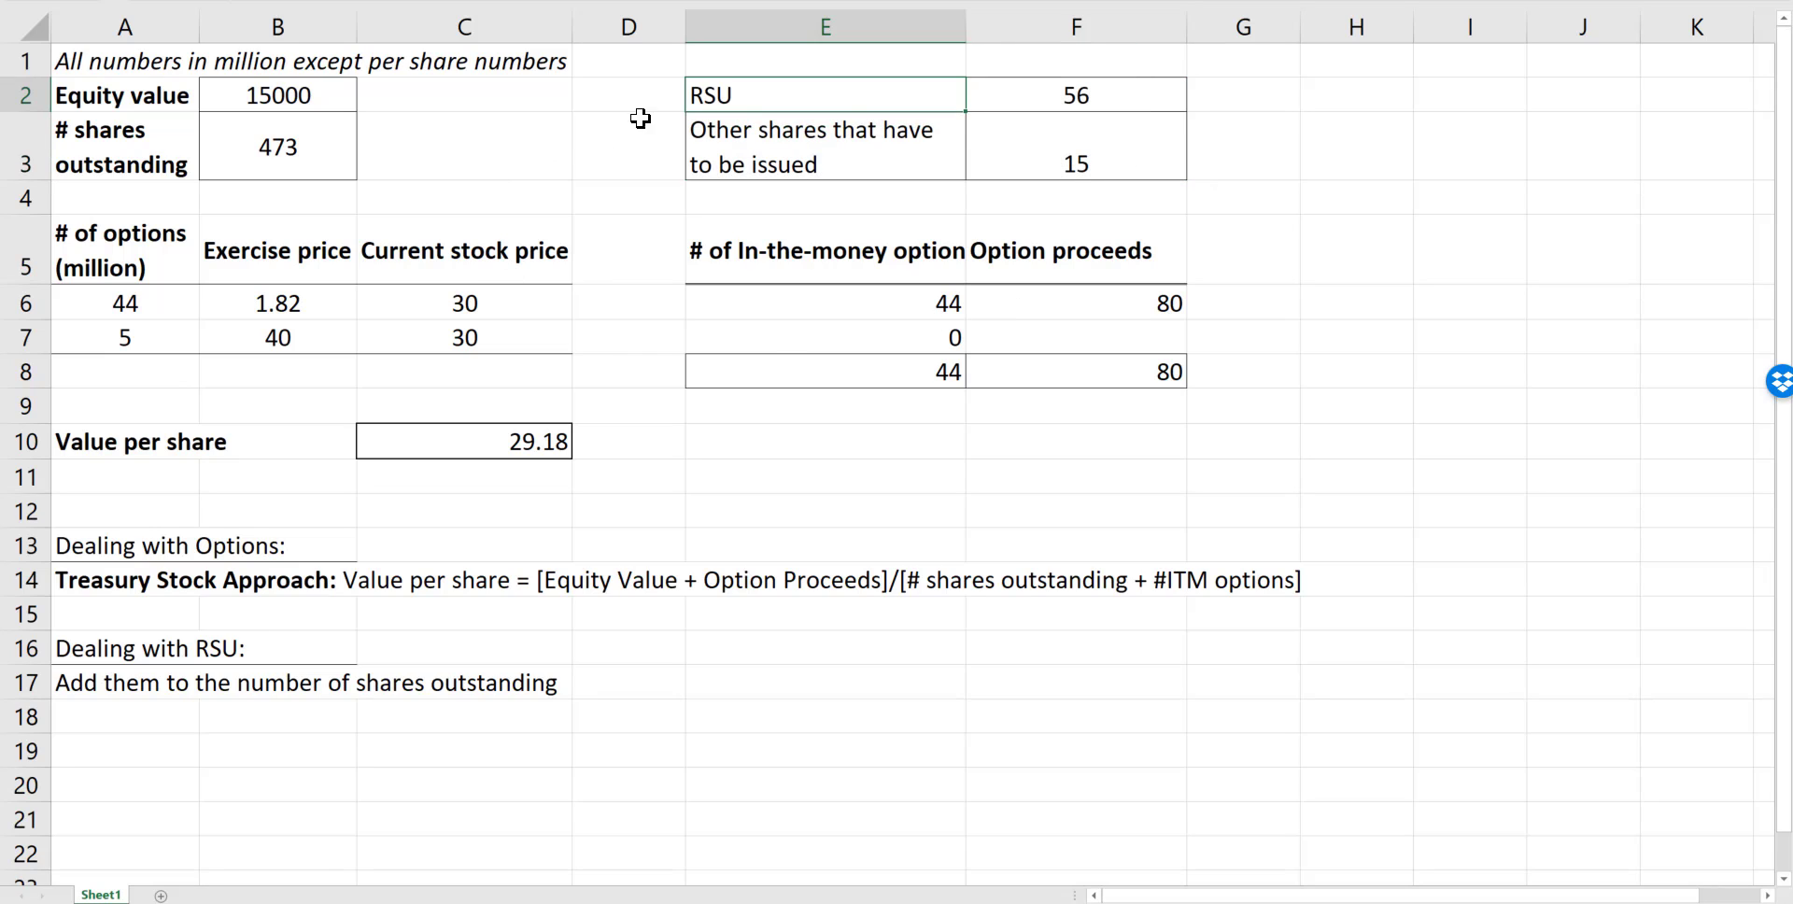
{"action": "left_click_drag", "start_coordinate": [743, 90], "coordinate": [1030, 88]}
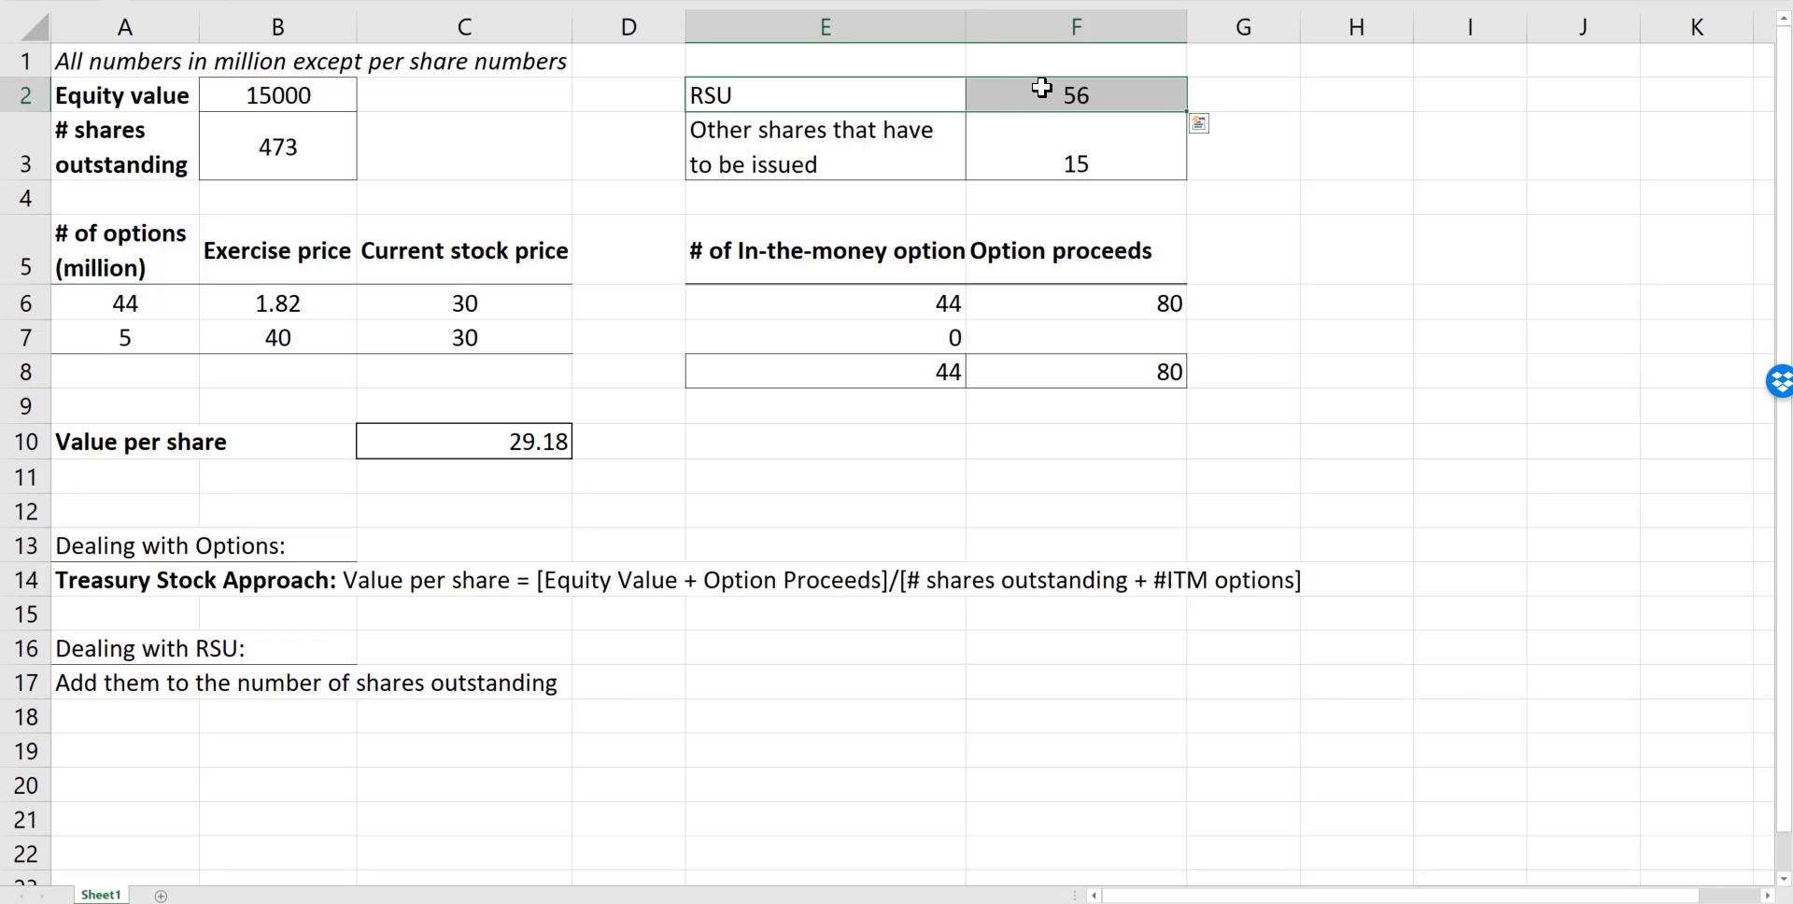
{"action": "left_click", "coordinate": [1041, 88]}
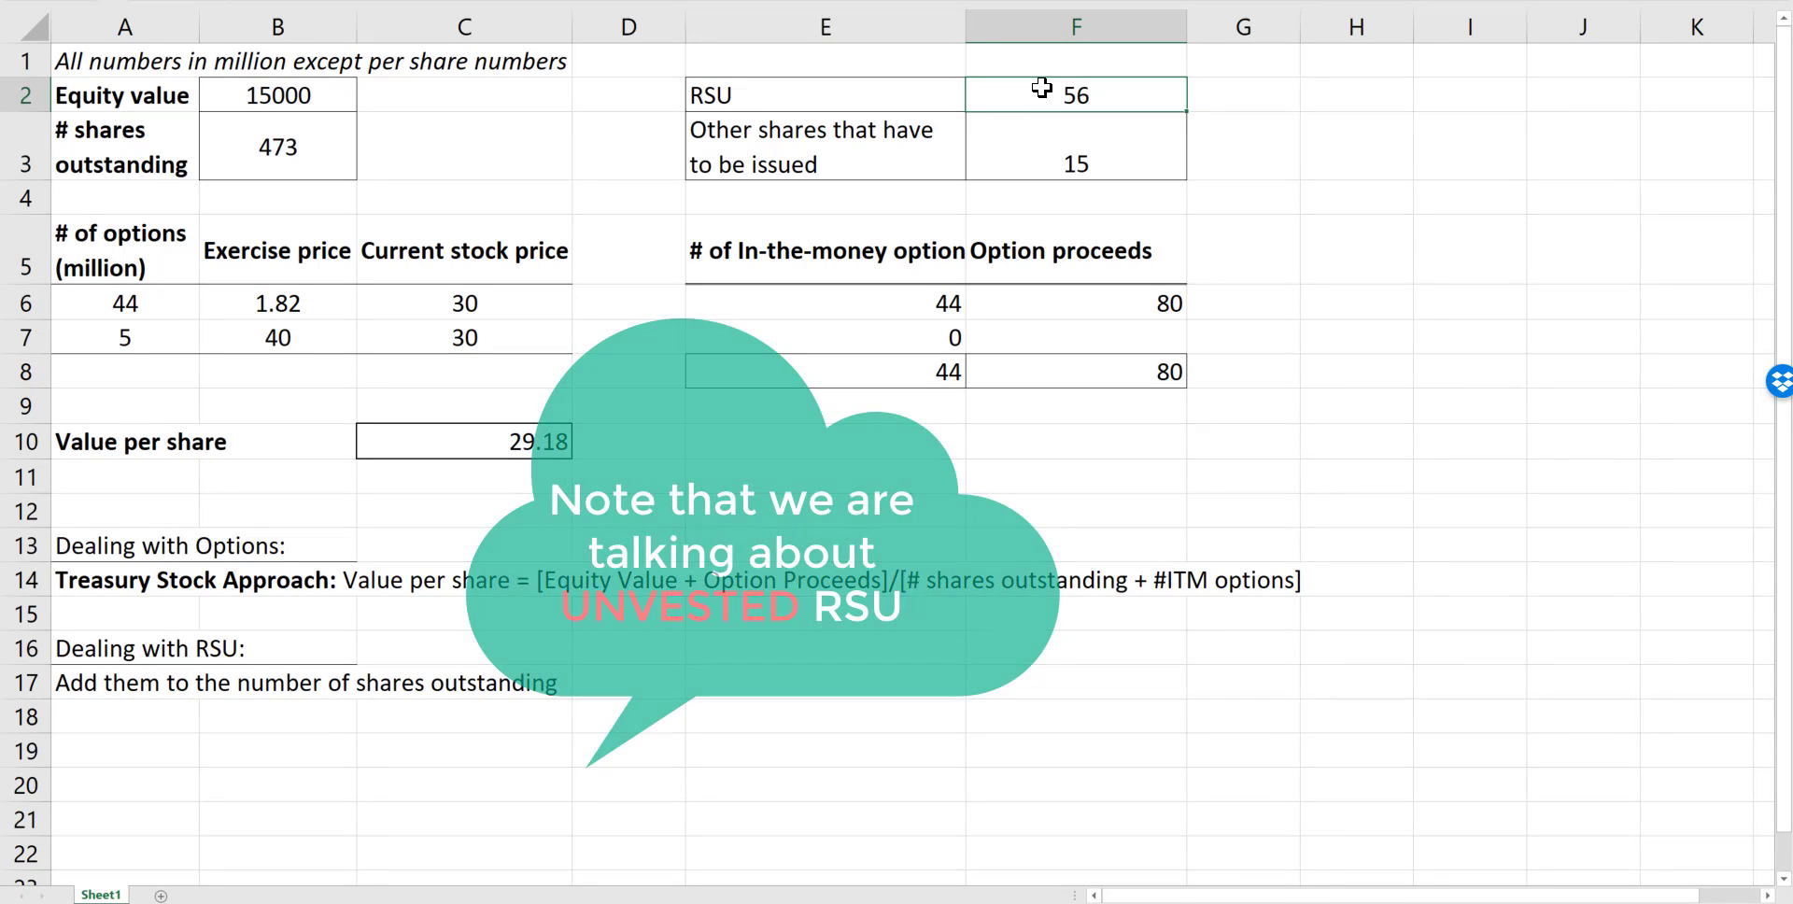
{"action": "left_click", "coordinate": [800, 150]}
{"action": "left_click", "coordinate": [1003, 138]}
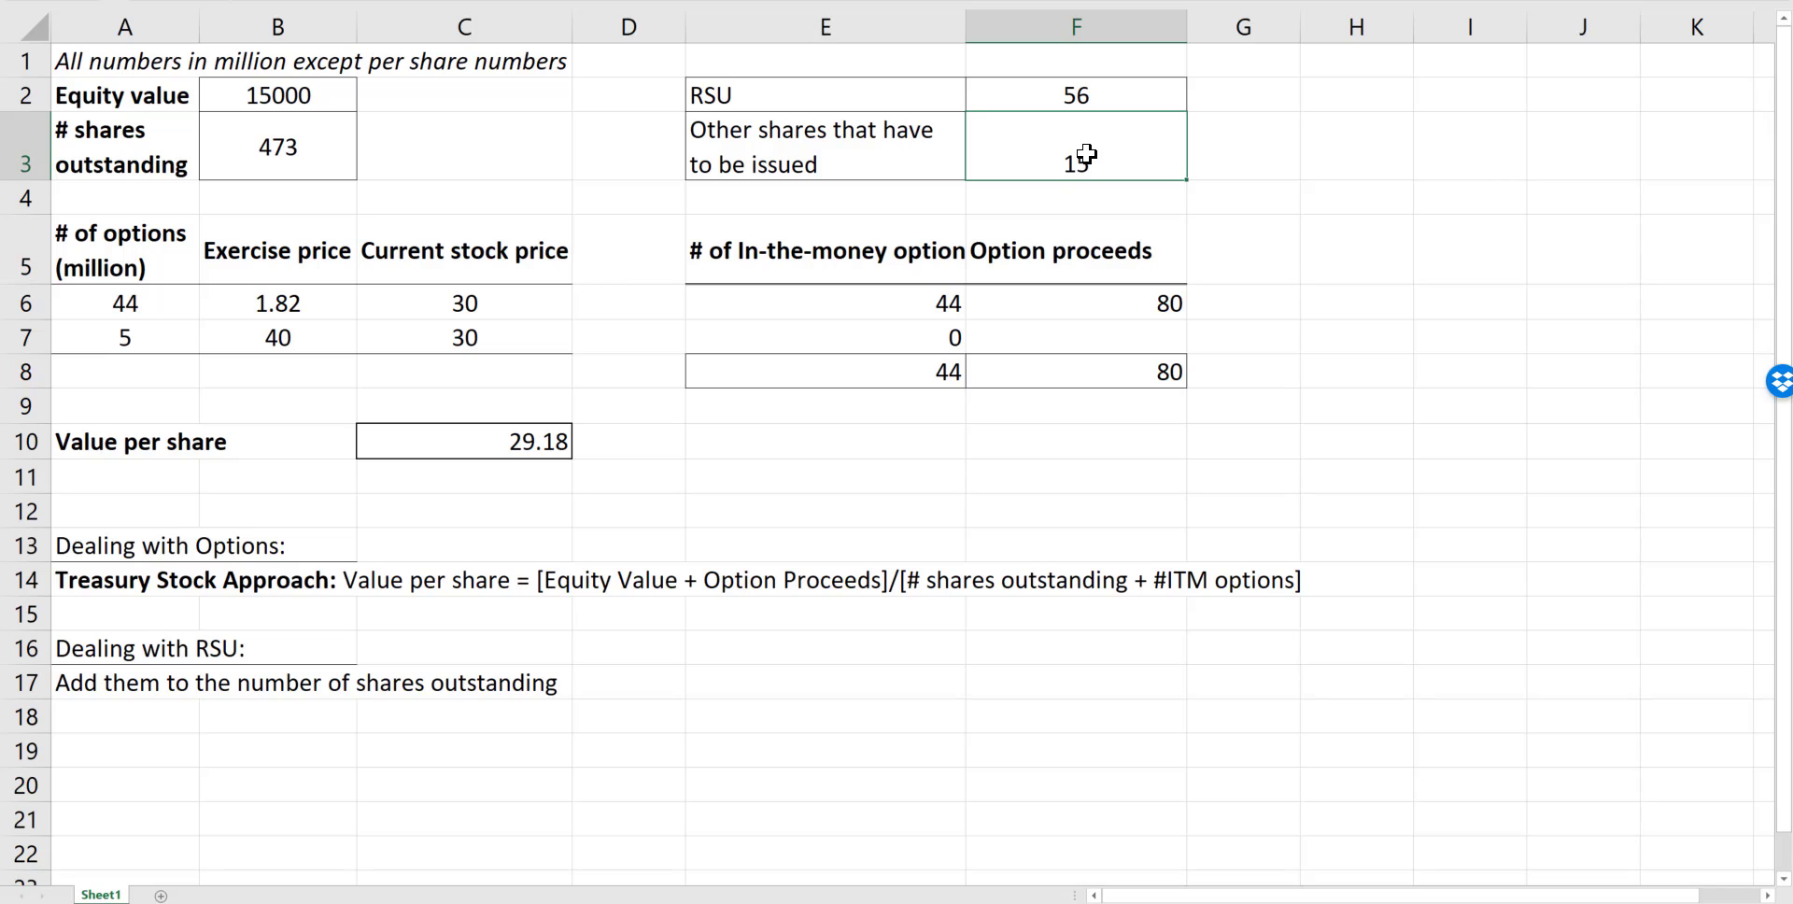
Reopen the C10 formula =(B2+F8)/(B3+E8) for inspection.
{"action": "left_click", "coordinate": [1064, 92]}
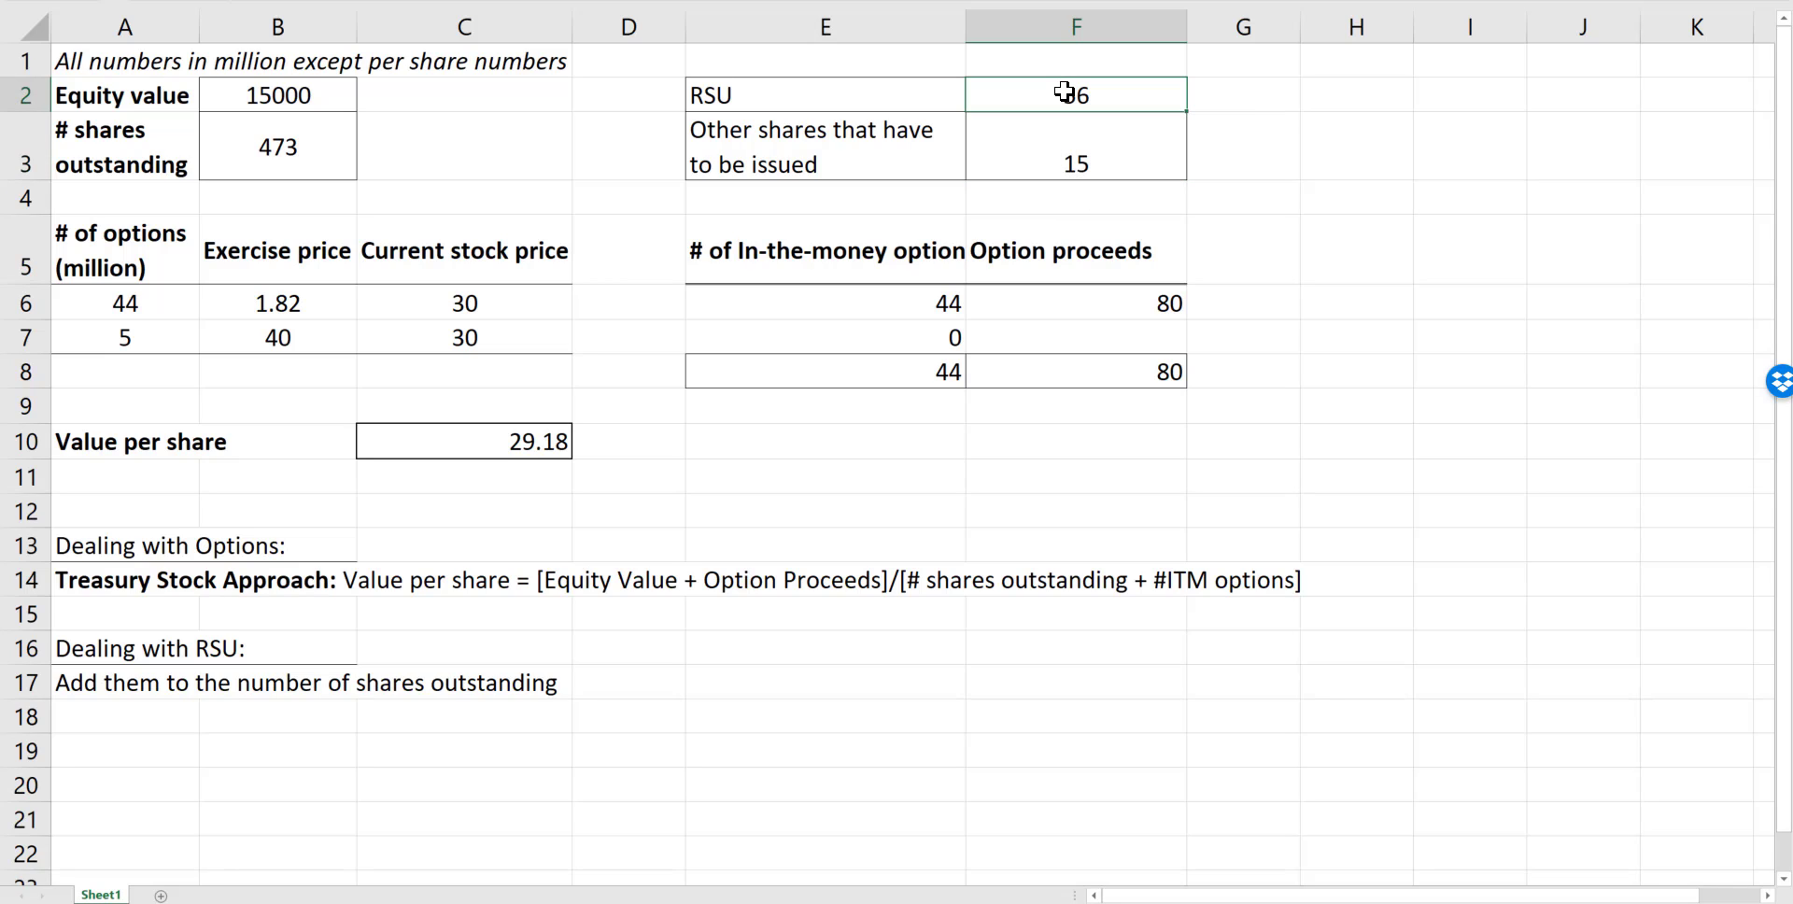
{"action": "left_click", "coordinate": [491, 436]}
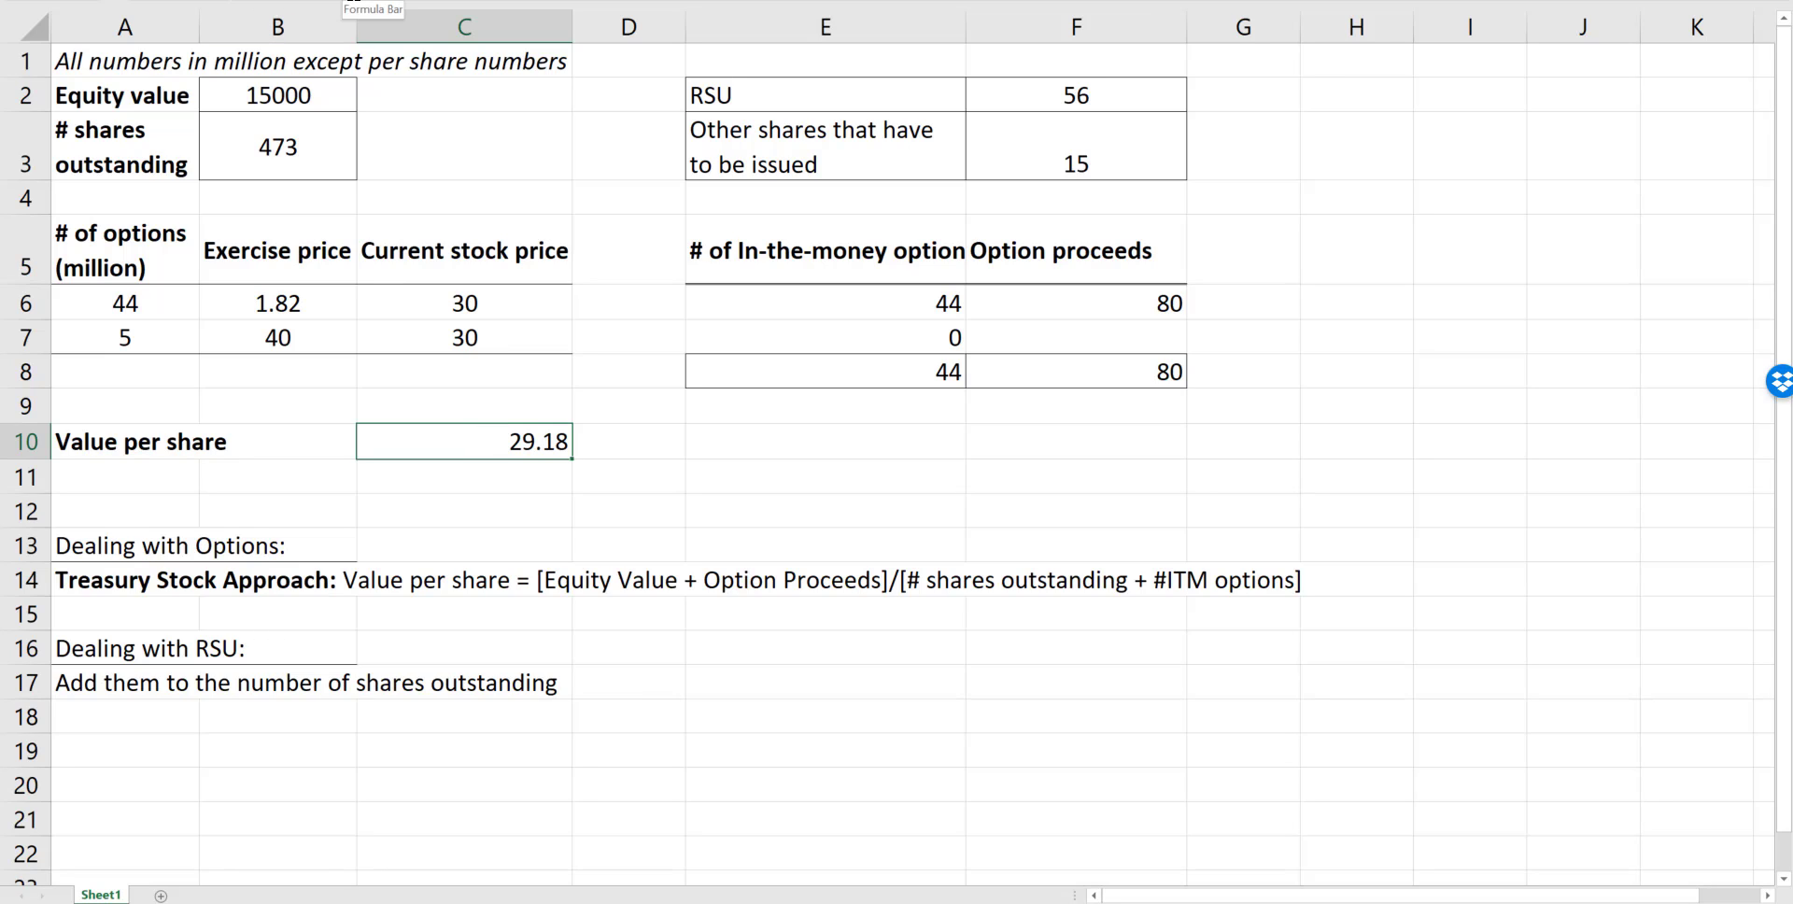
{"action": "double_click", "coordinate": [528, 445]}
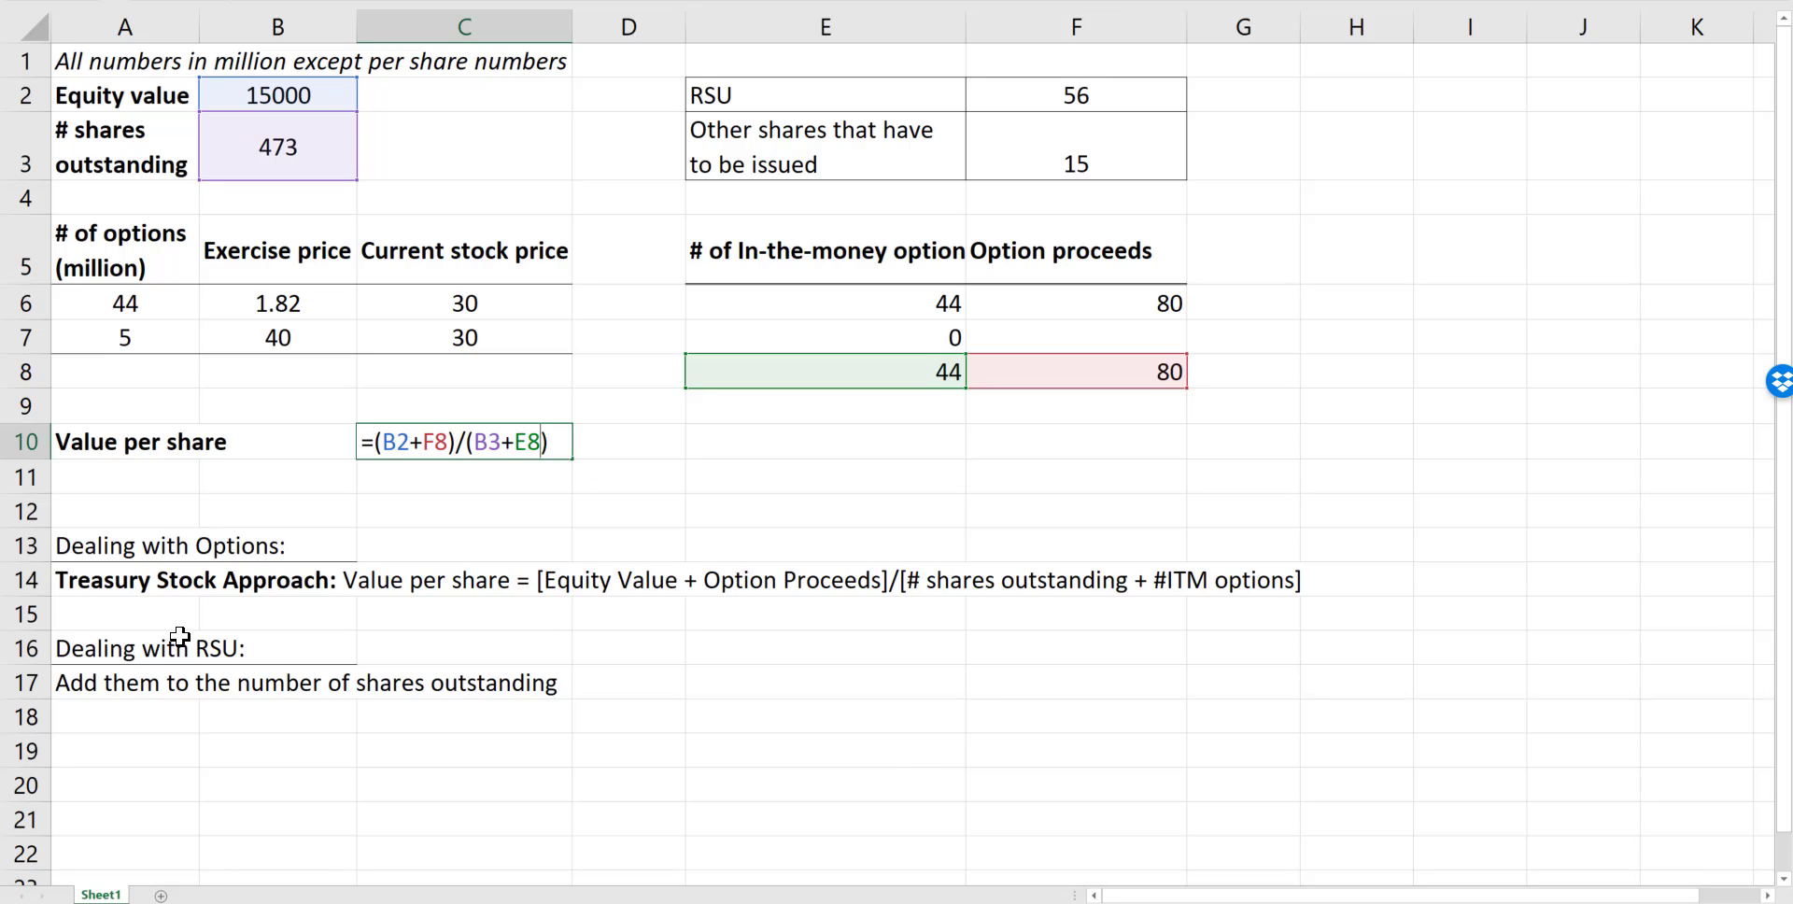
Append +F2+F3 (56 RSUs, 15 other shares) to the C10 denominator.
{"action": "key", "text": "Escape"}
{"action": "left_click_drag", "start_coordinate": [86, 650], "coordinate": [589, 682]}
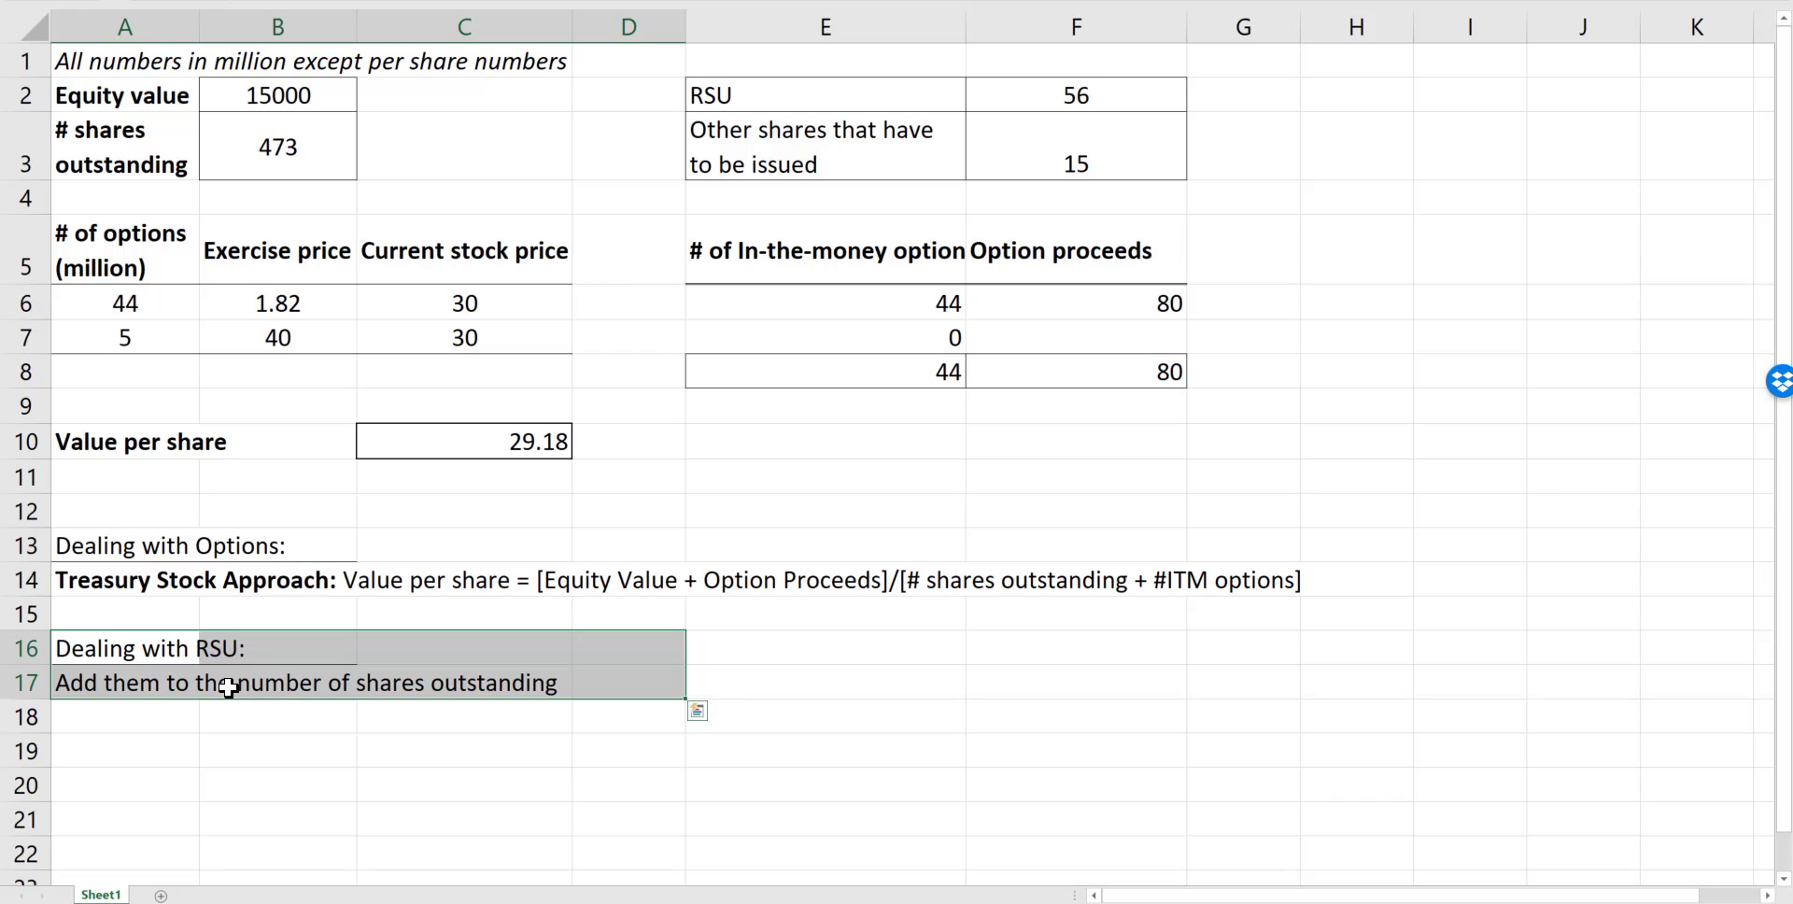
{"action": "left_click", "coordinate": [526, 441]}
{"action": "double_click", "coordinate": [528, 441]}
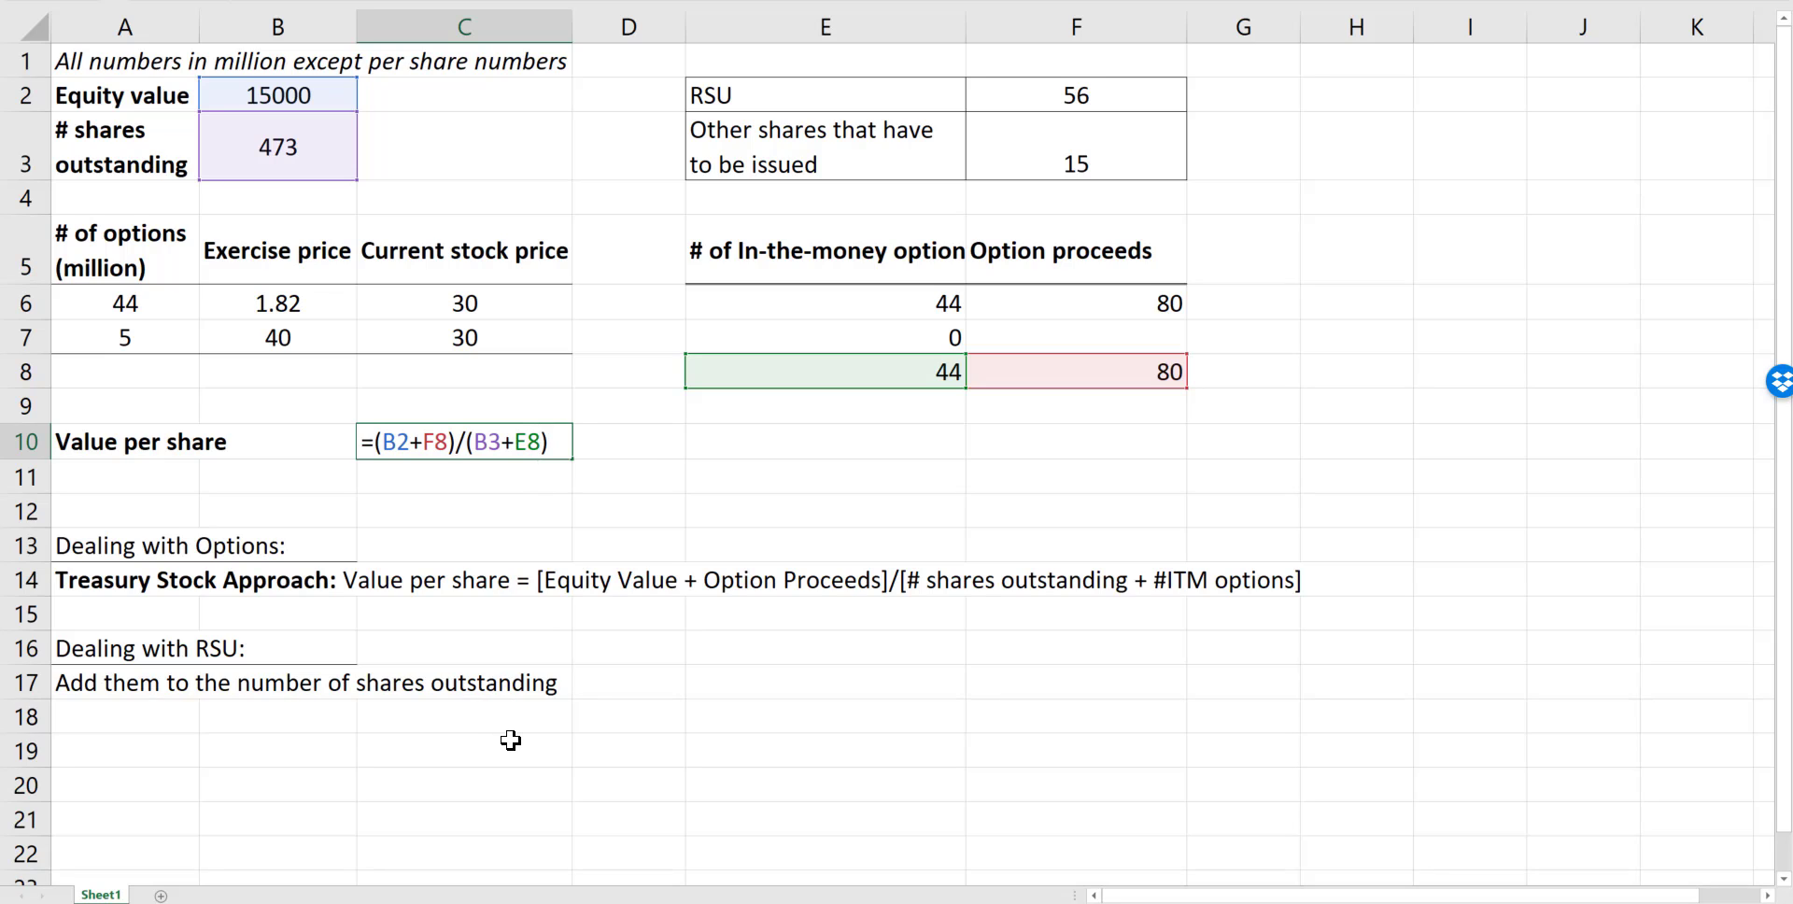
{"action": "type", "text": "+"}
{"action": "left_click", "coordinate": [1093, 96]}
{"action": "type", "text": "+"}
{"action": "left_click", "coordinate": [1084, 161]}
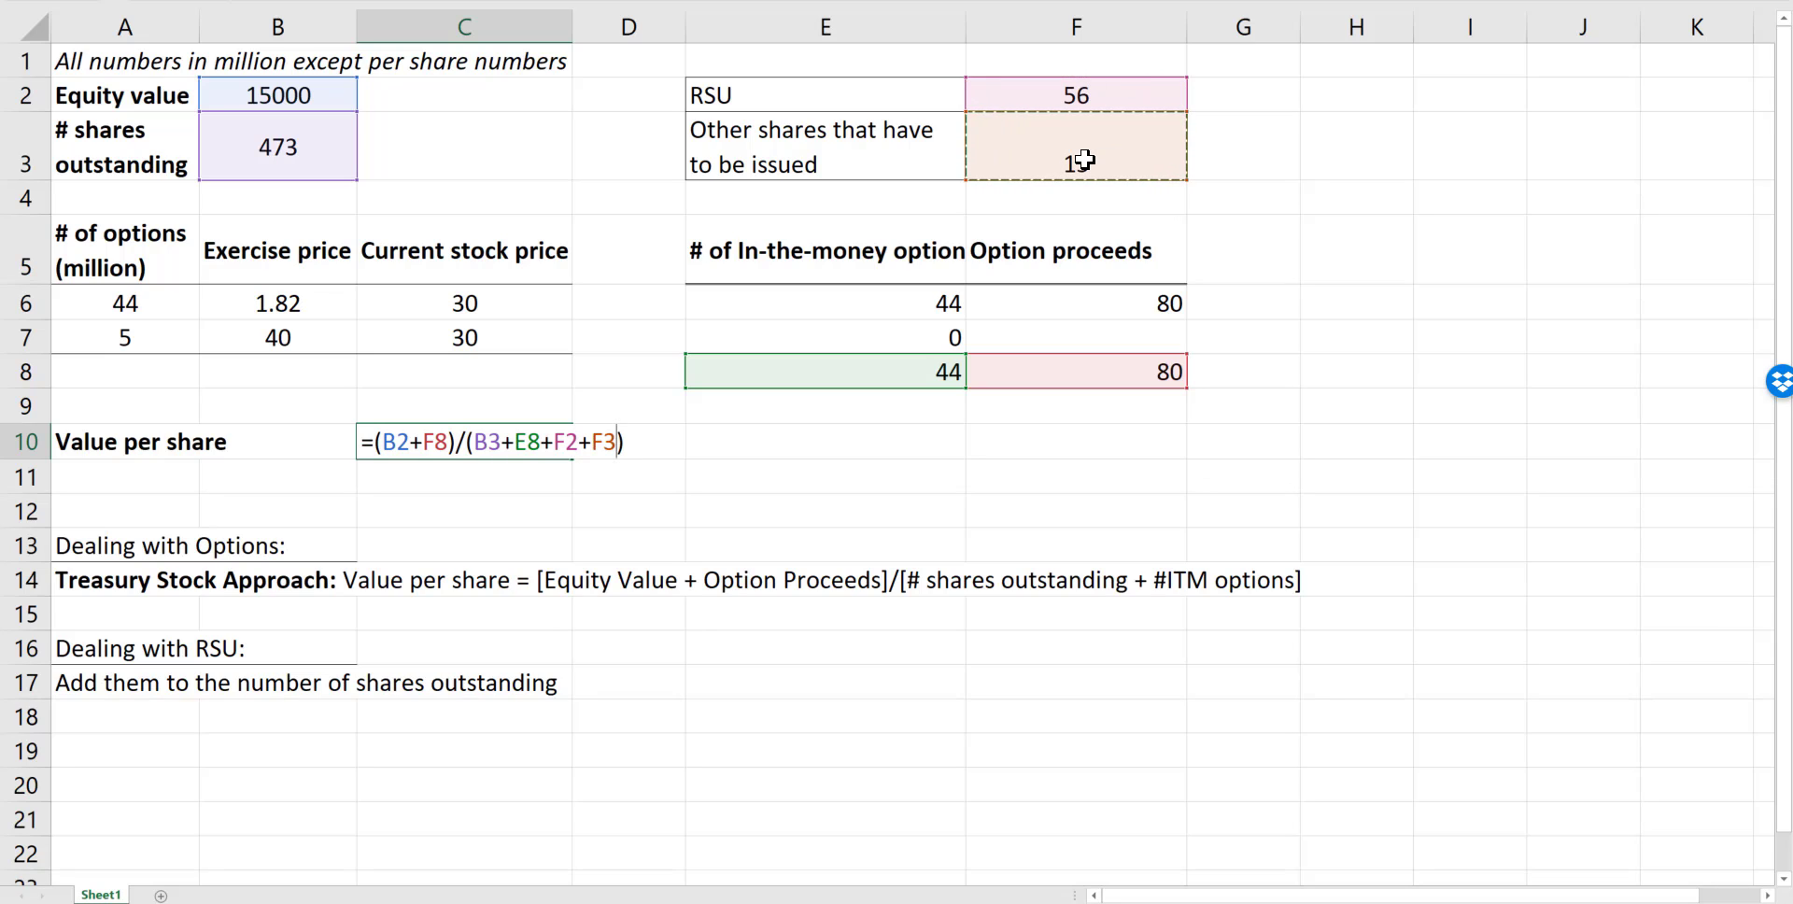
{"action": "key", "text": "Return"}
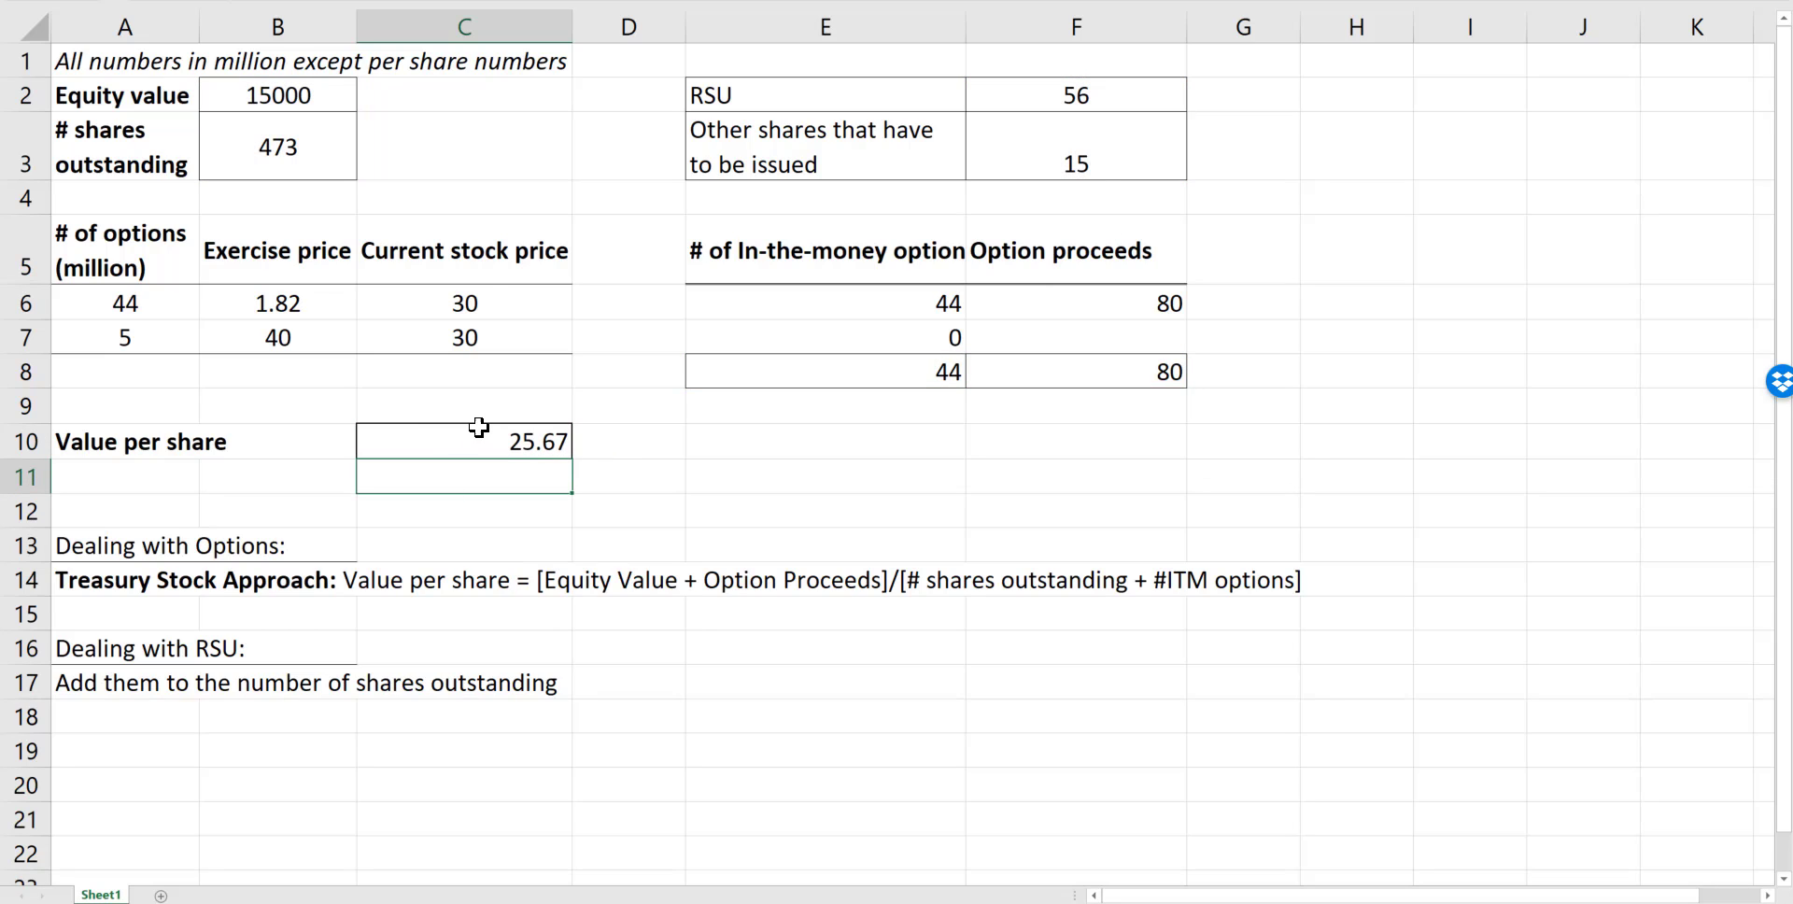
{"action": "left_click", "coordinate": [482, 431]}
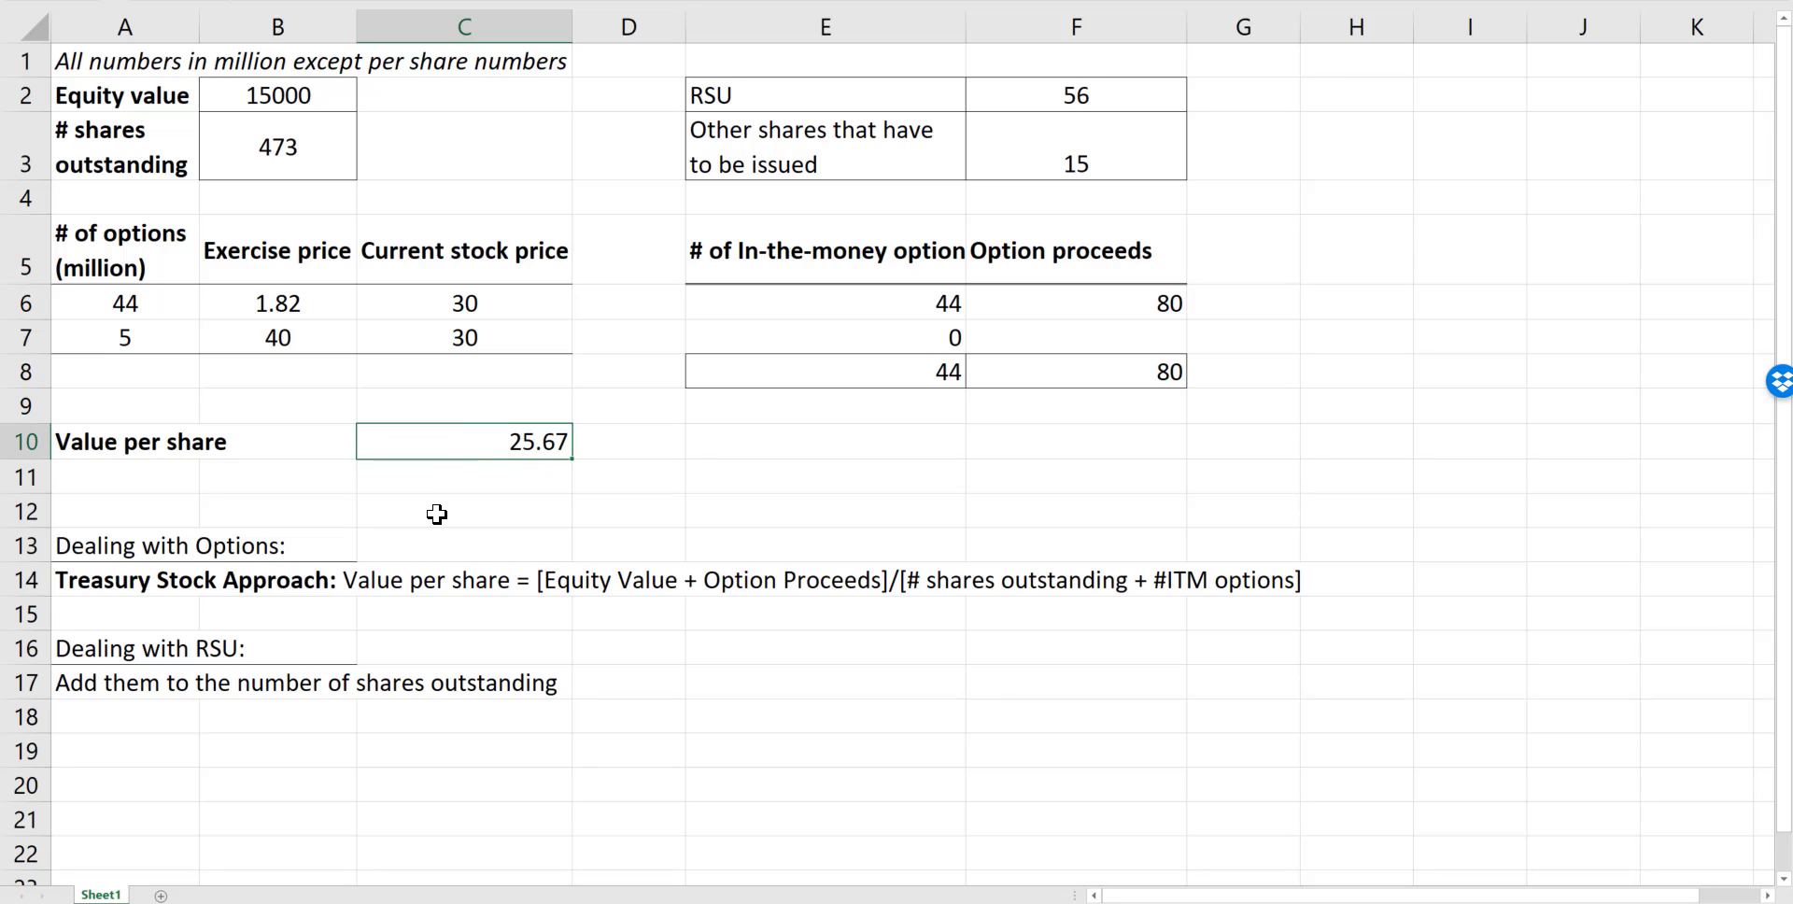
{"action": "left_click_drag", "start_coordinate": [185, 297], "coordinate": [414, 301]}
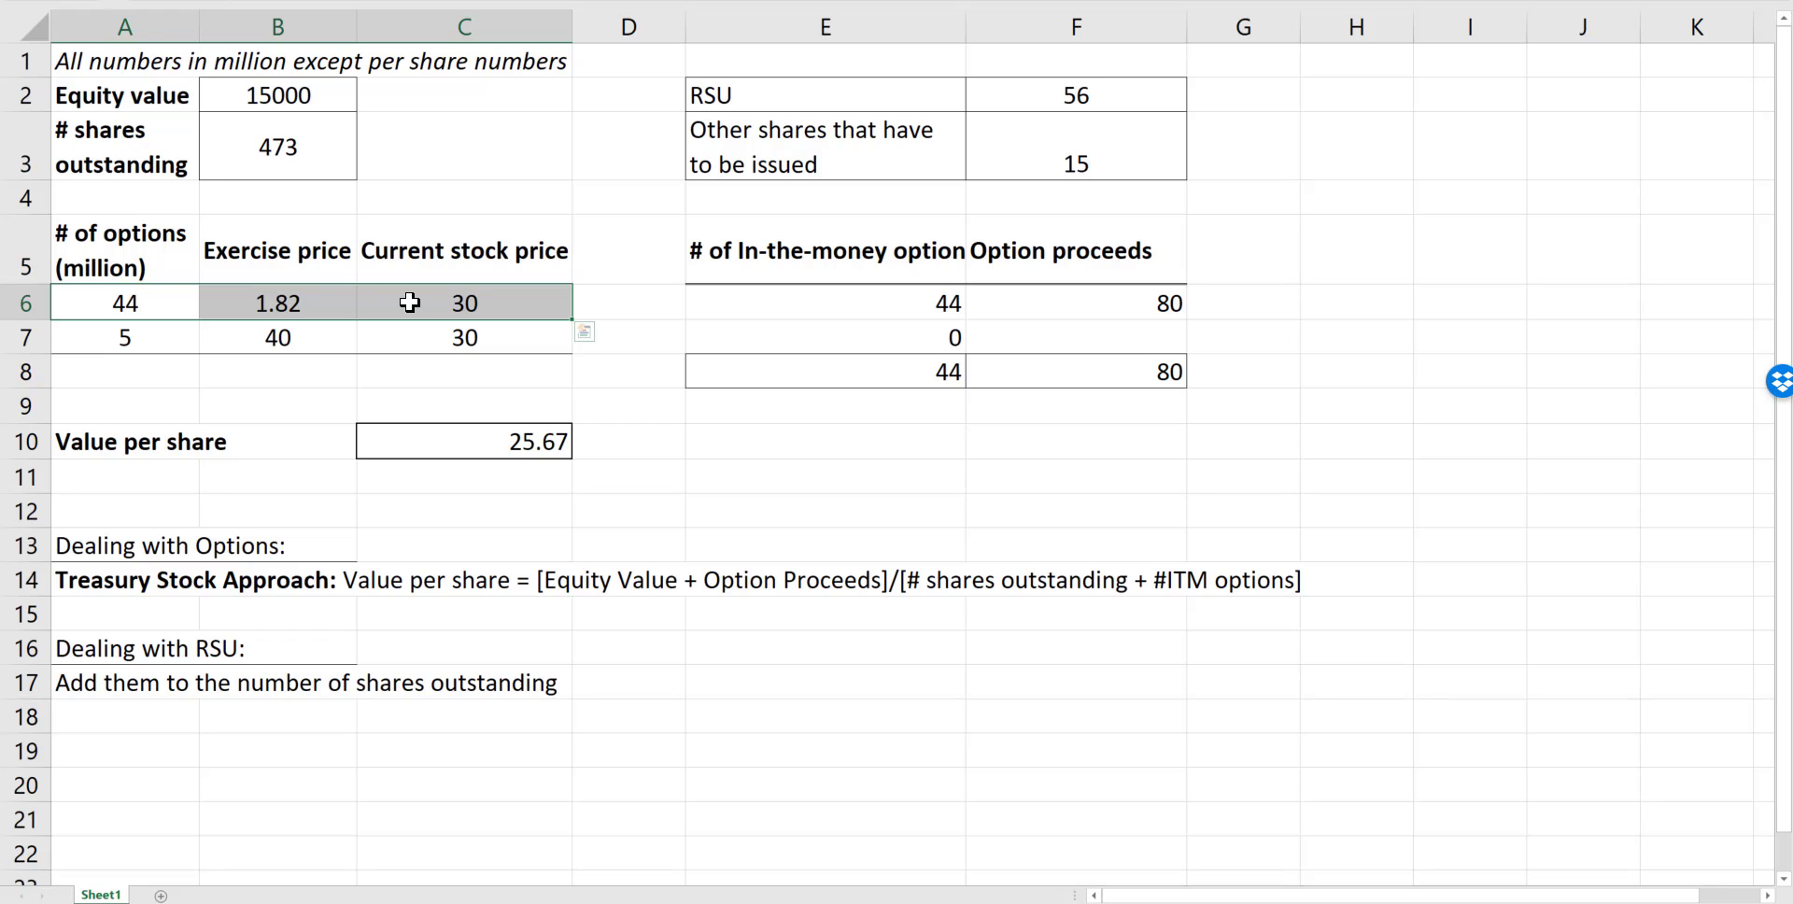
{"action": "left_click", "coordinate": [271, 99]}
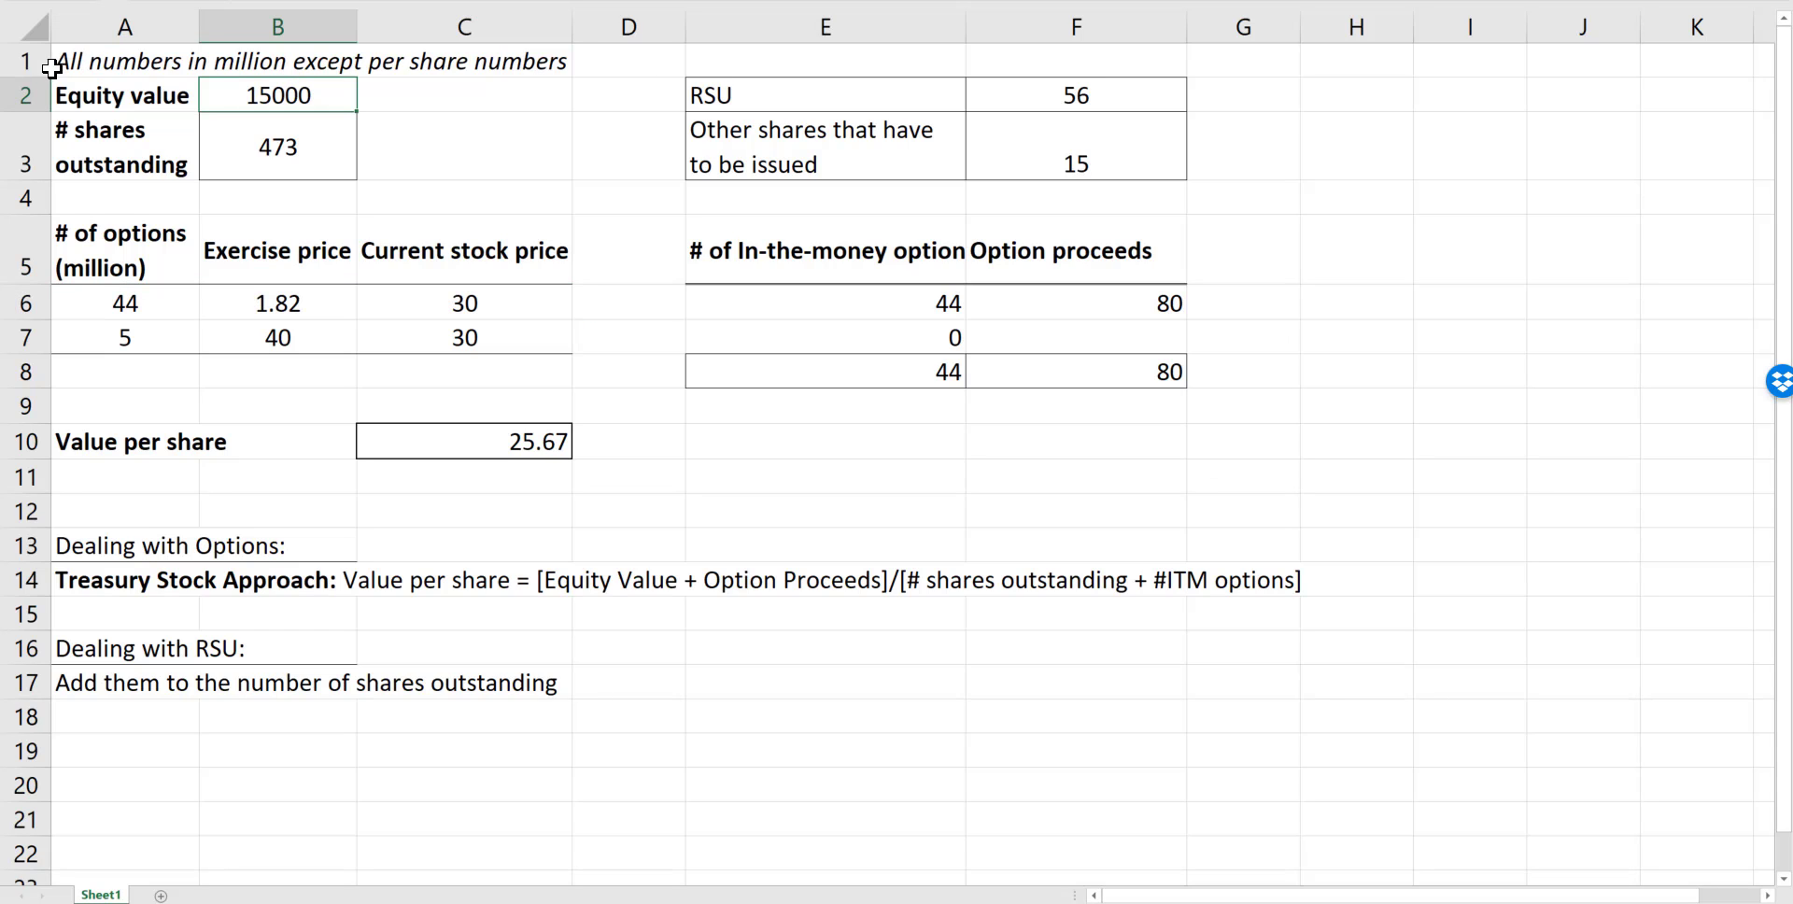
{"action": "left_click_drag", "start_coordinate": [54, 68], "coordinate": [1207, 489]}
{"action": "left_click", "coordinate": [826, 477]}
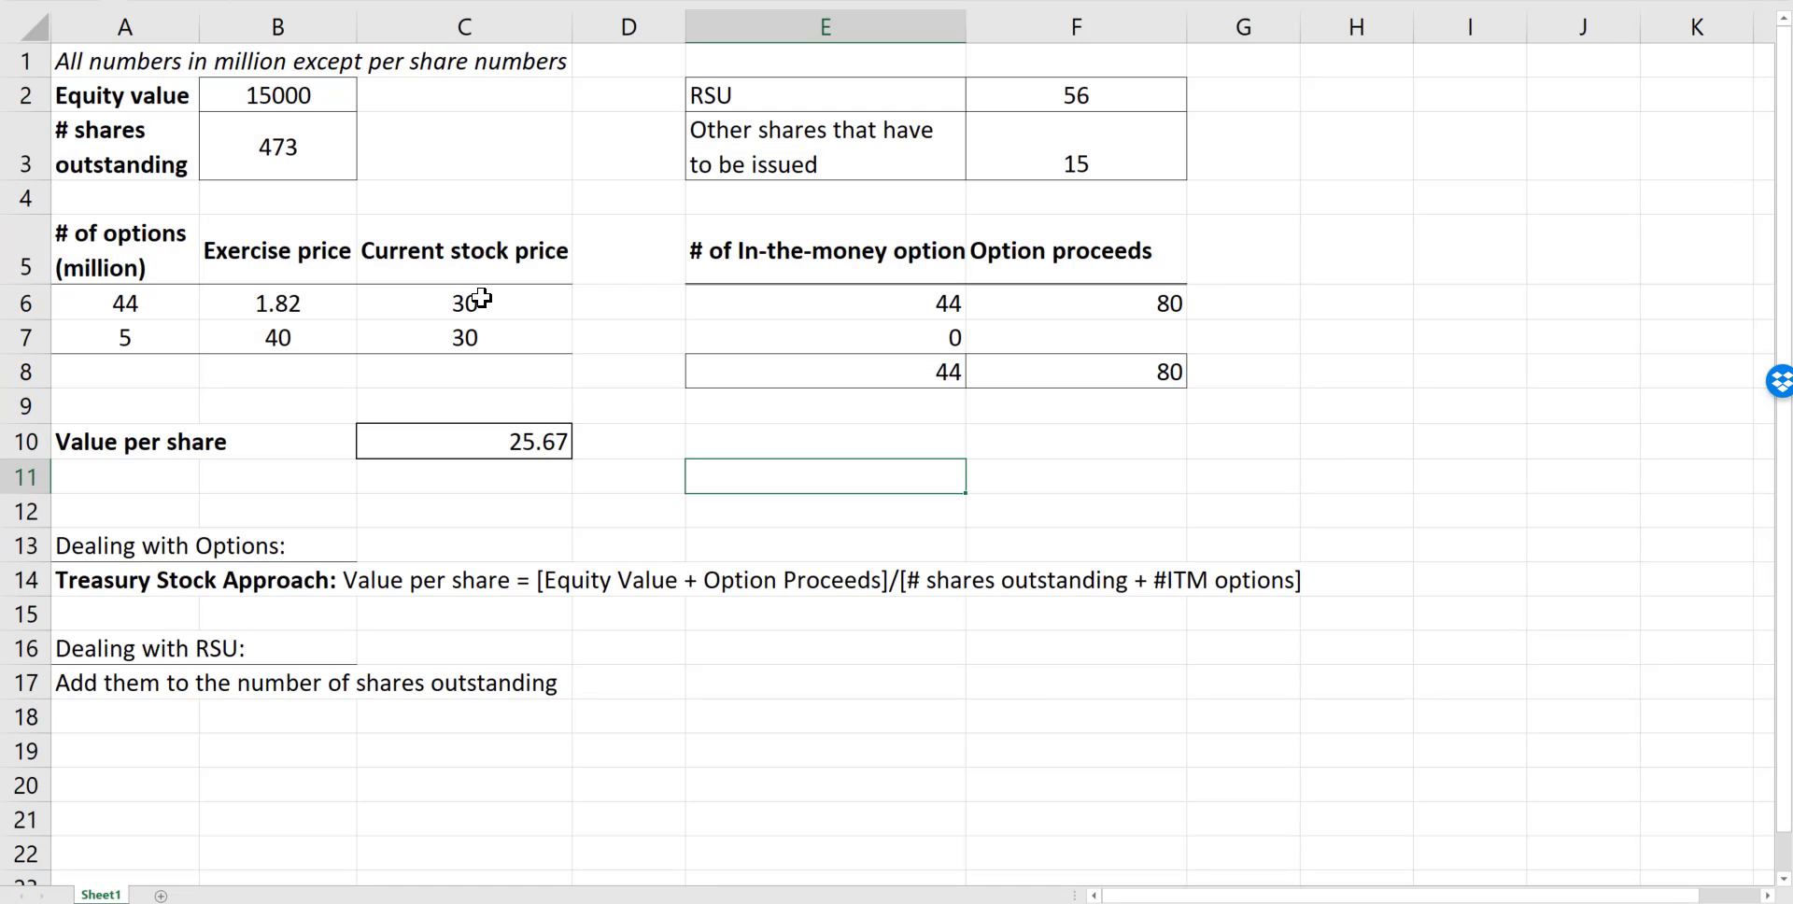
{"action": "left_click_drag", "start_coordinate": [479, 304], "coordinate": [479, 329]}
{"action": "key", "text": "ctrl+v"}
{"action": "left_click_drag", "start_coordinate": [479, 251], "coordinate": [482, 324]}
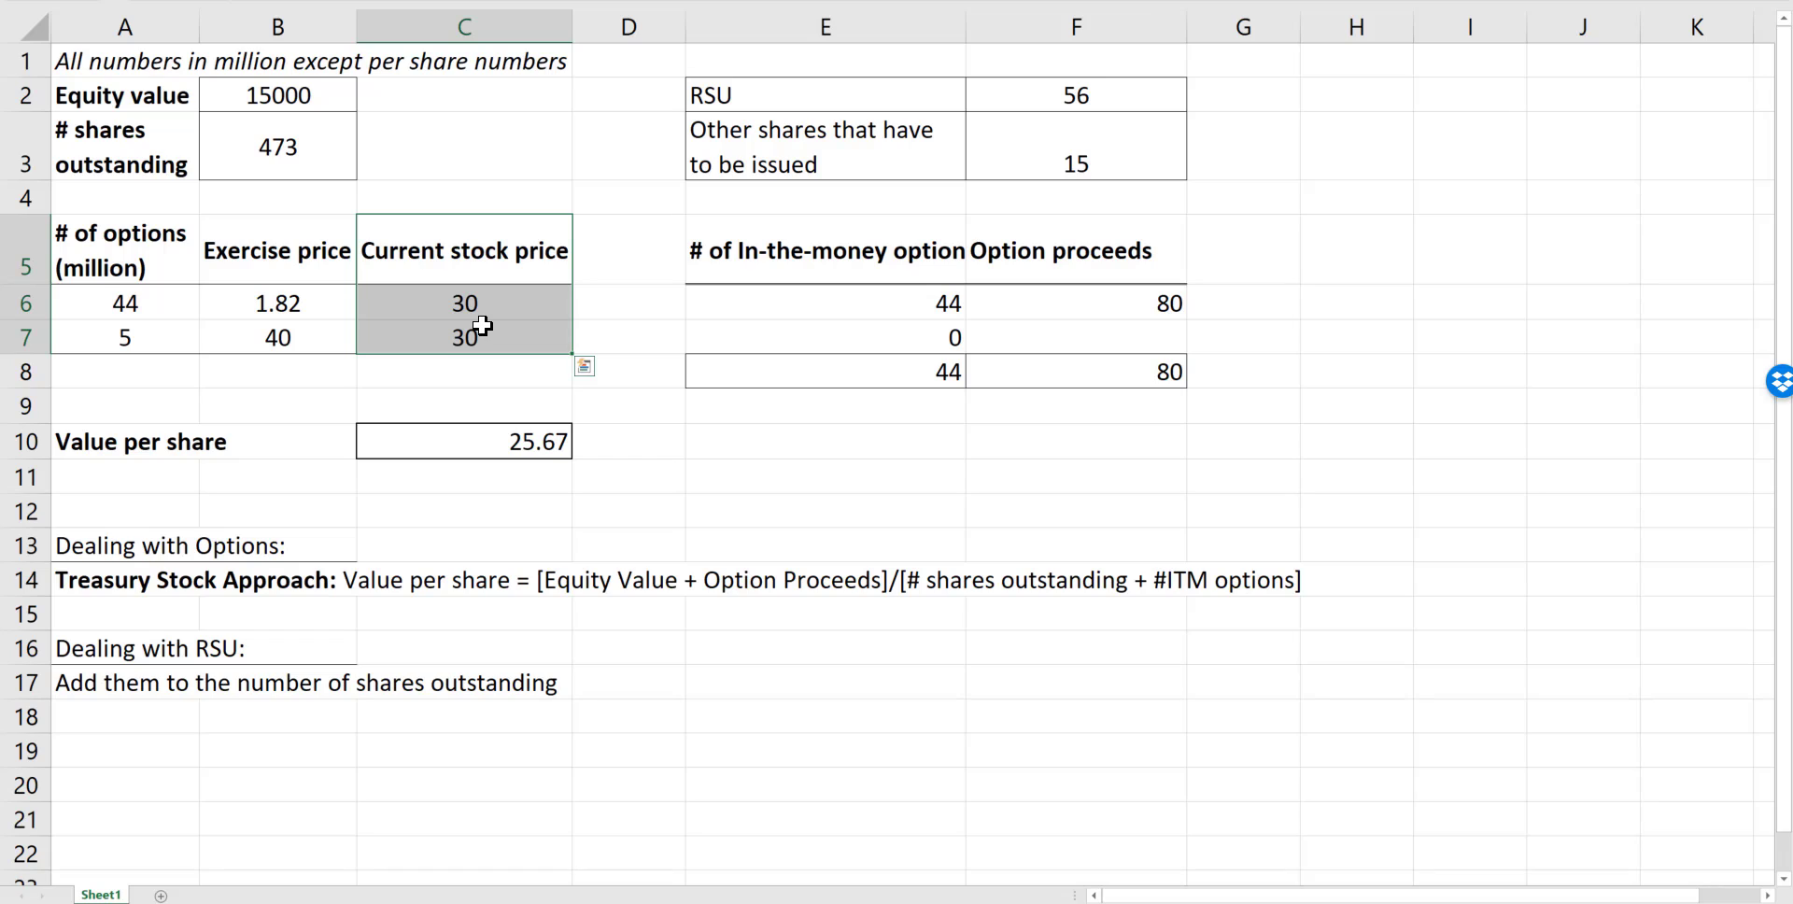
{"action": "left_click", "coordinate": [1356, 145]}
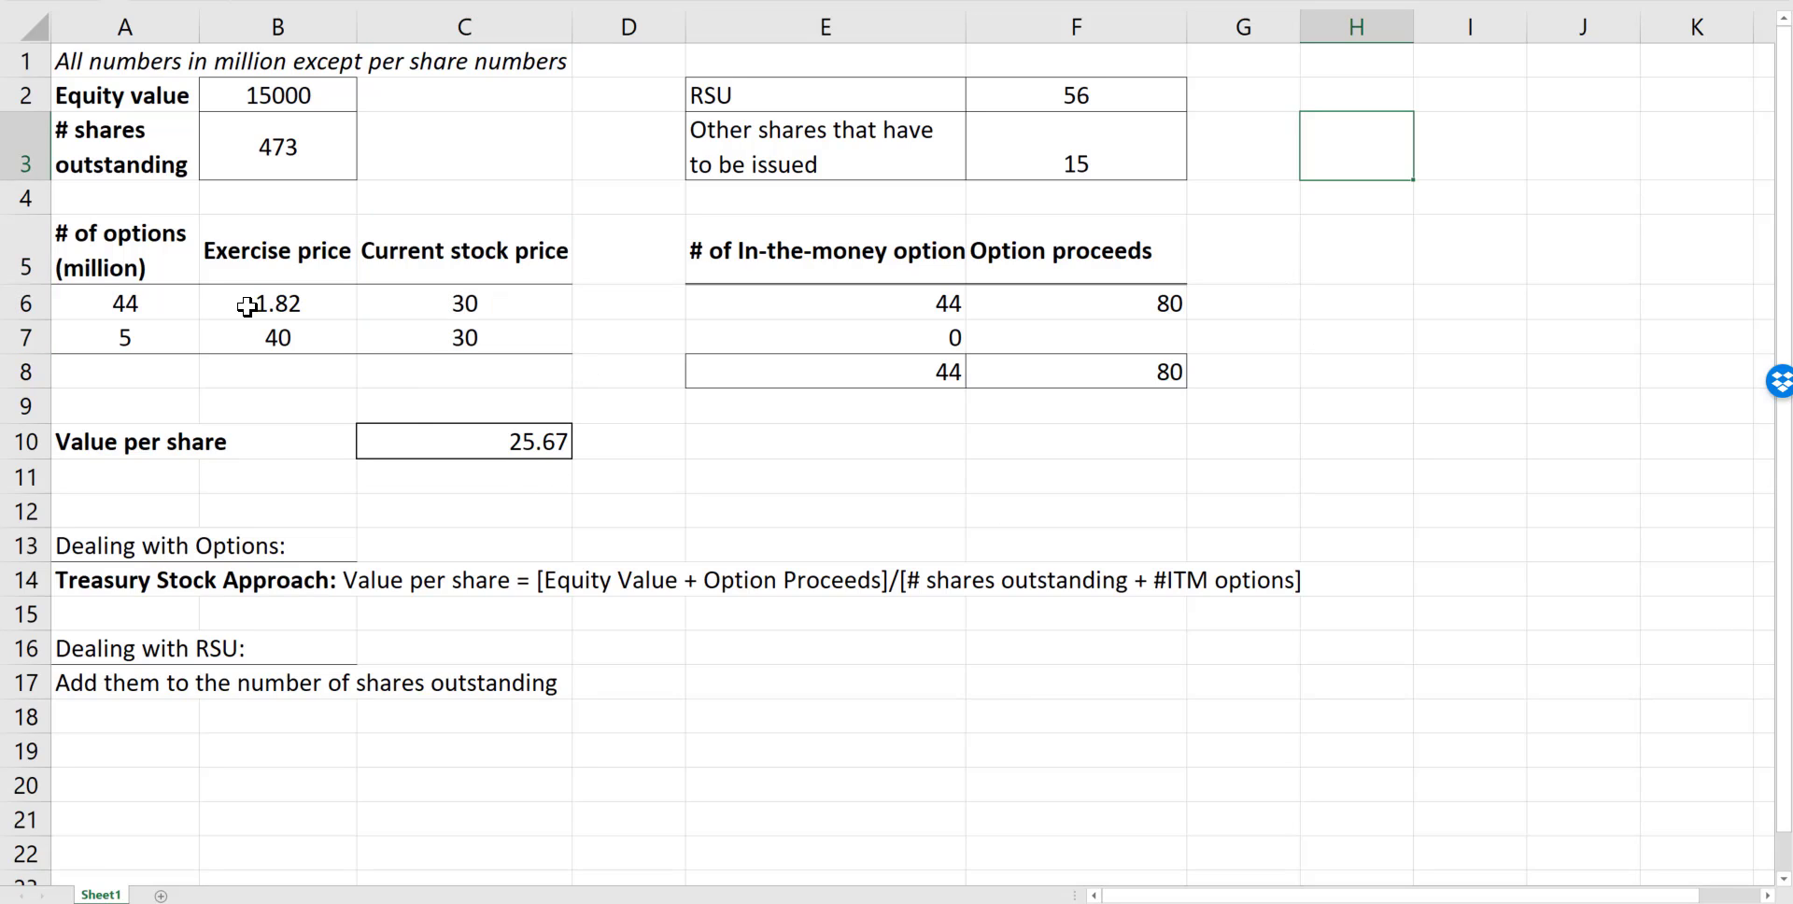
{"action": "left_click", "coordinate": [281, 301]}
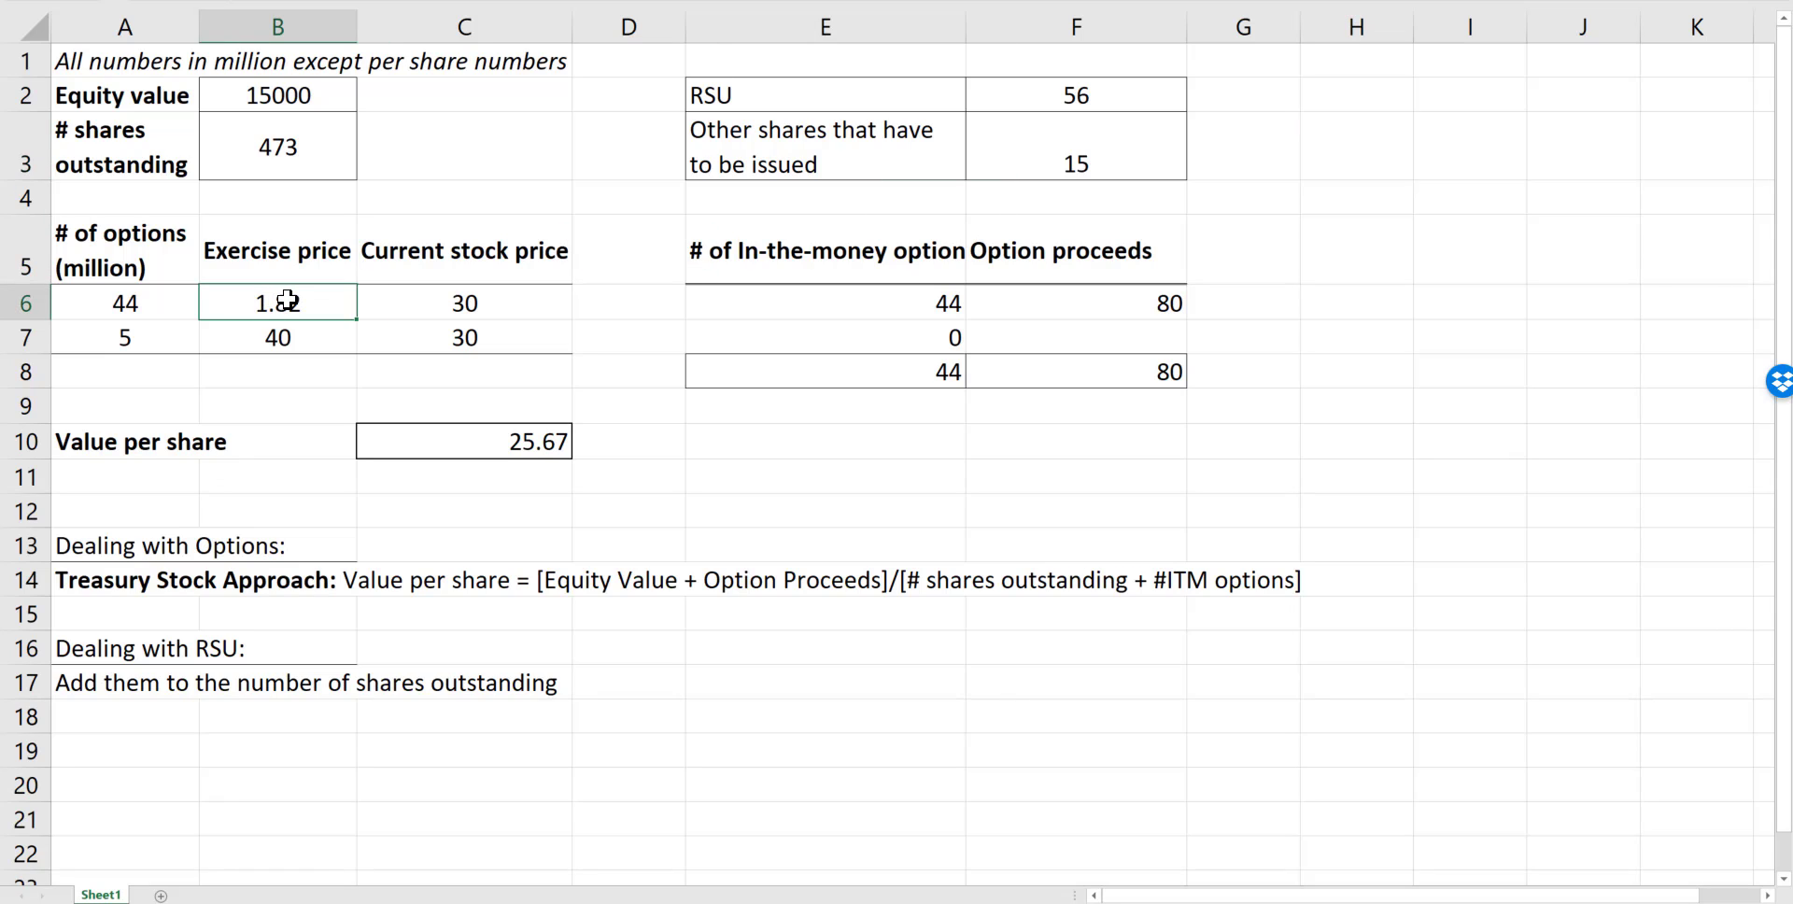
{"action": "left_click_drag", "start_coordinate": [100, 299], "coordinate": [430, 326]}
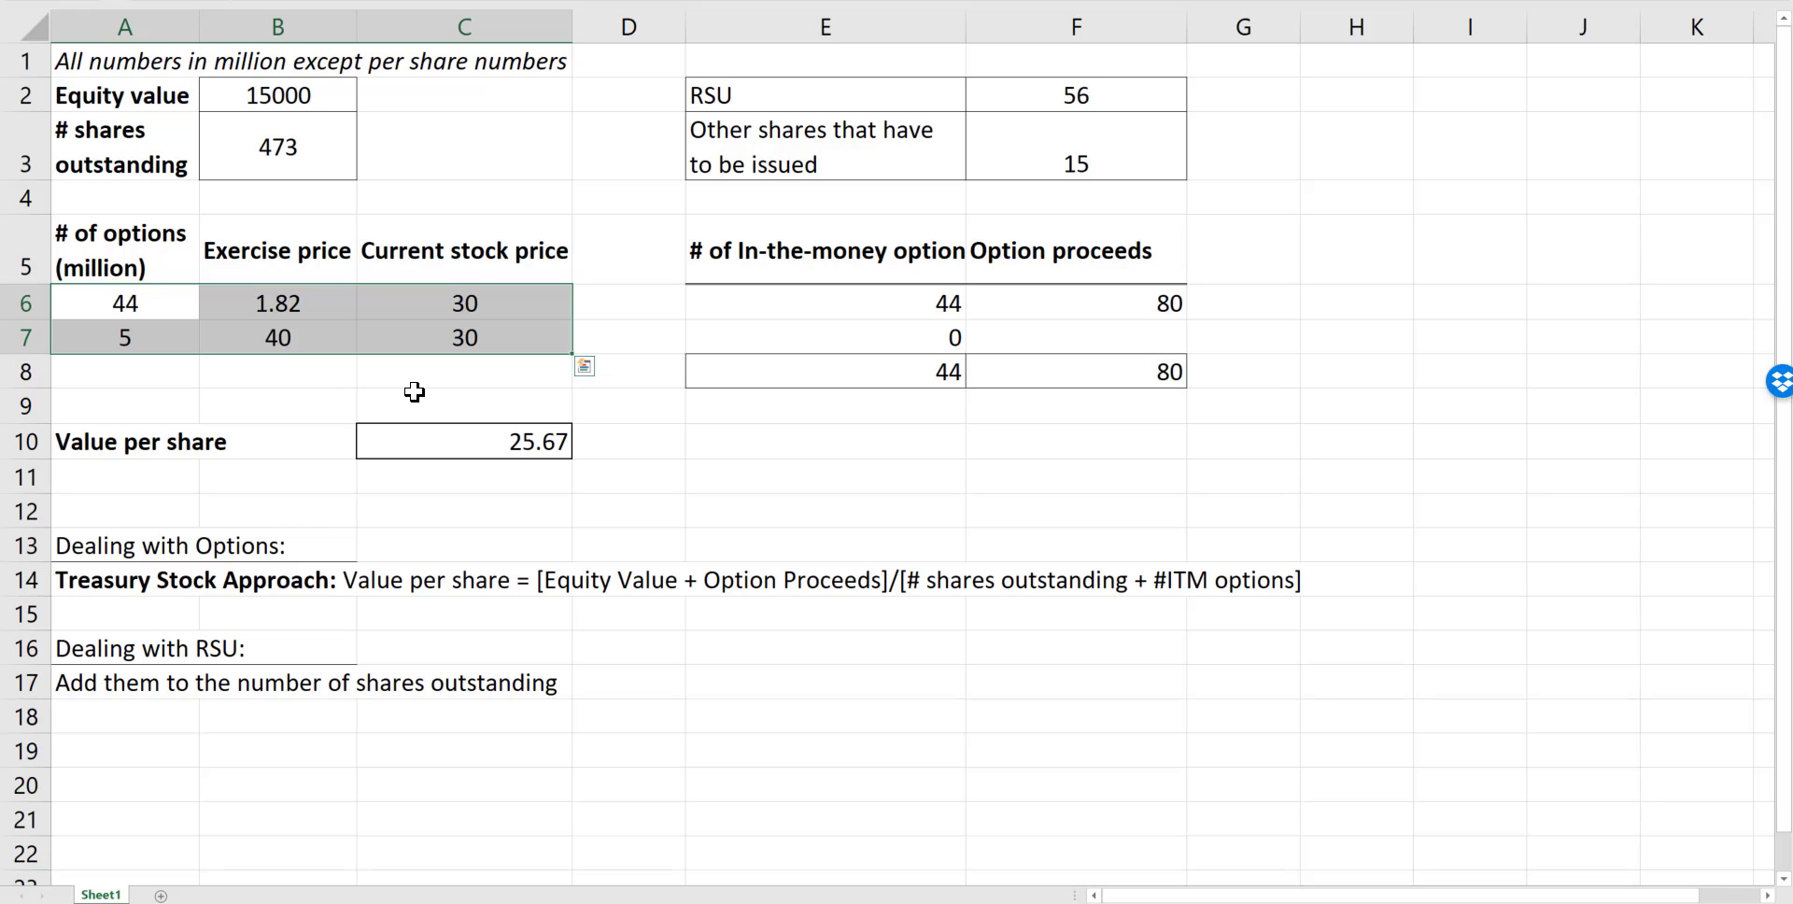
{"action": "left_click_drag", "start_coordinate": [121, 297], "coordinate": [448, 335]}
Label cell H3 'Value per share'.
{"action": "left_click", "coordinate": [1337, 136]}
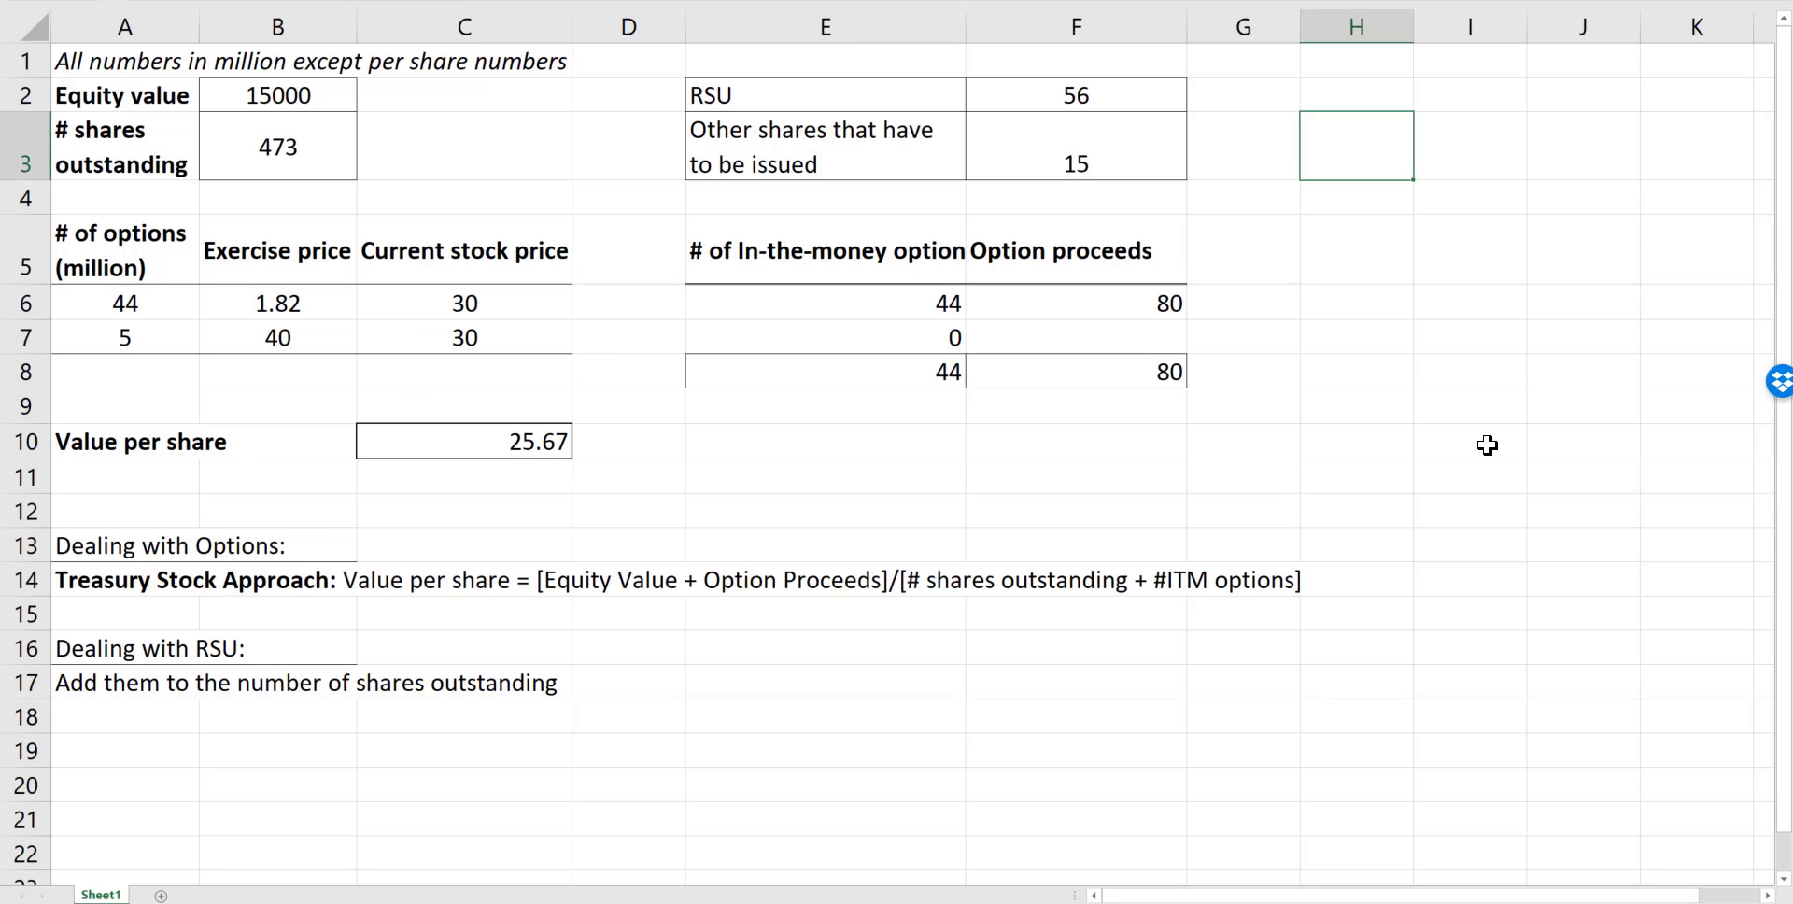
{"action": "type", "text": "Value per share"}
{"action": "key", "text": "Tab"}
{"action": "key", "text": "Tab"}
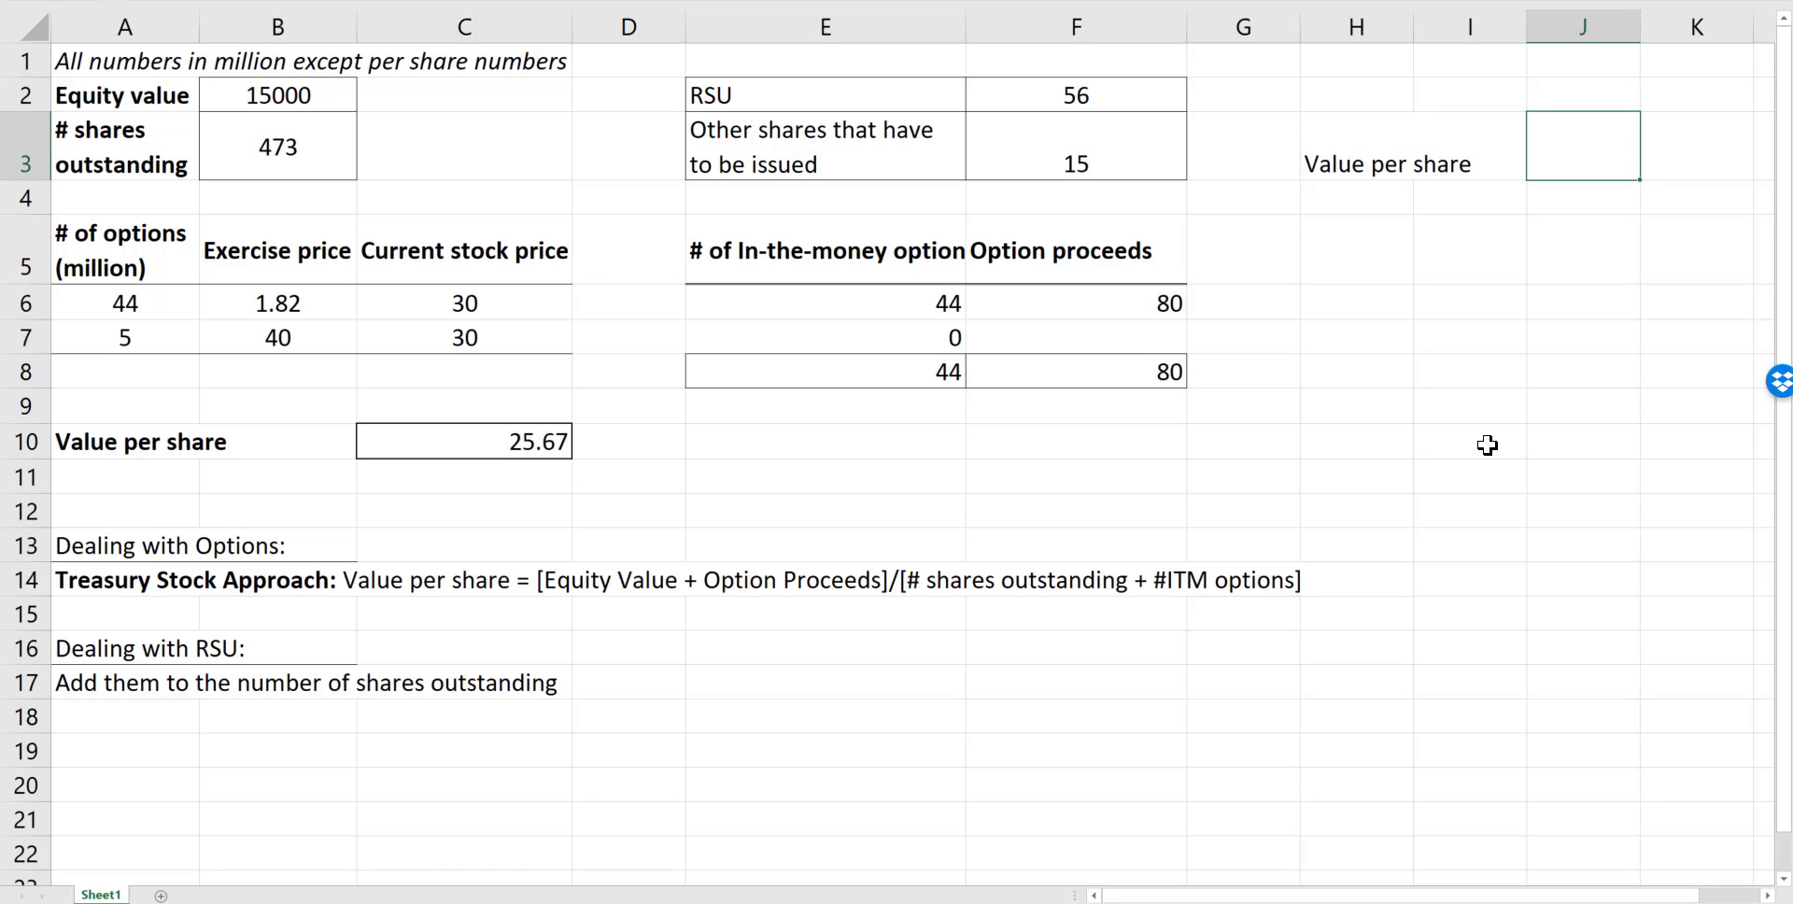
Enter =B2/(B3+F2+F3) in J3, giving 27.60808.
{"action": "type", "text": "="}
{"action": "left_click", "coordinate": [277, 97]}
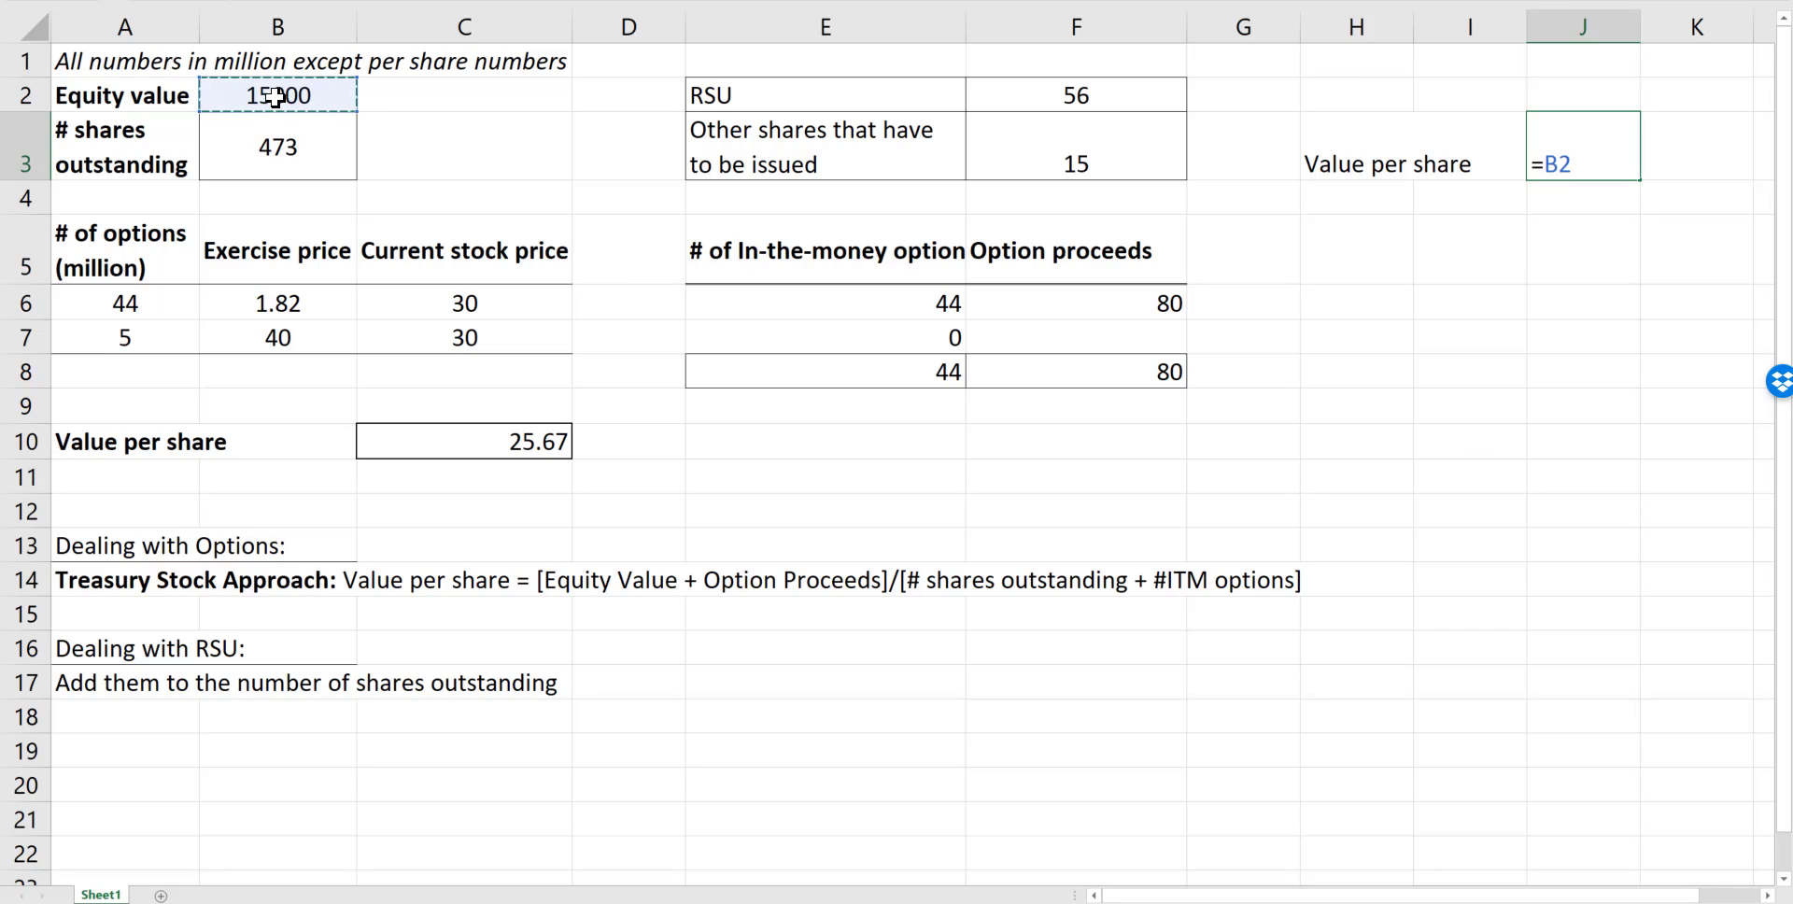
{"action": "type", "text": "/("}
{"action": "left_click", "coordinate": [254, 149]}
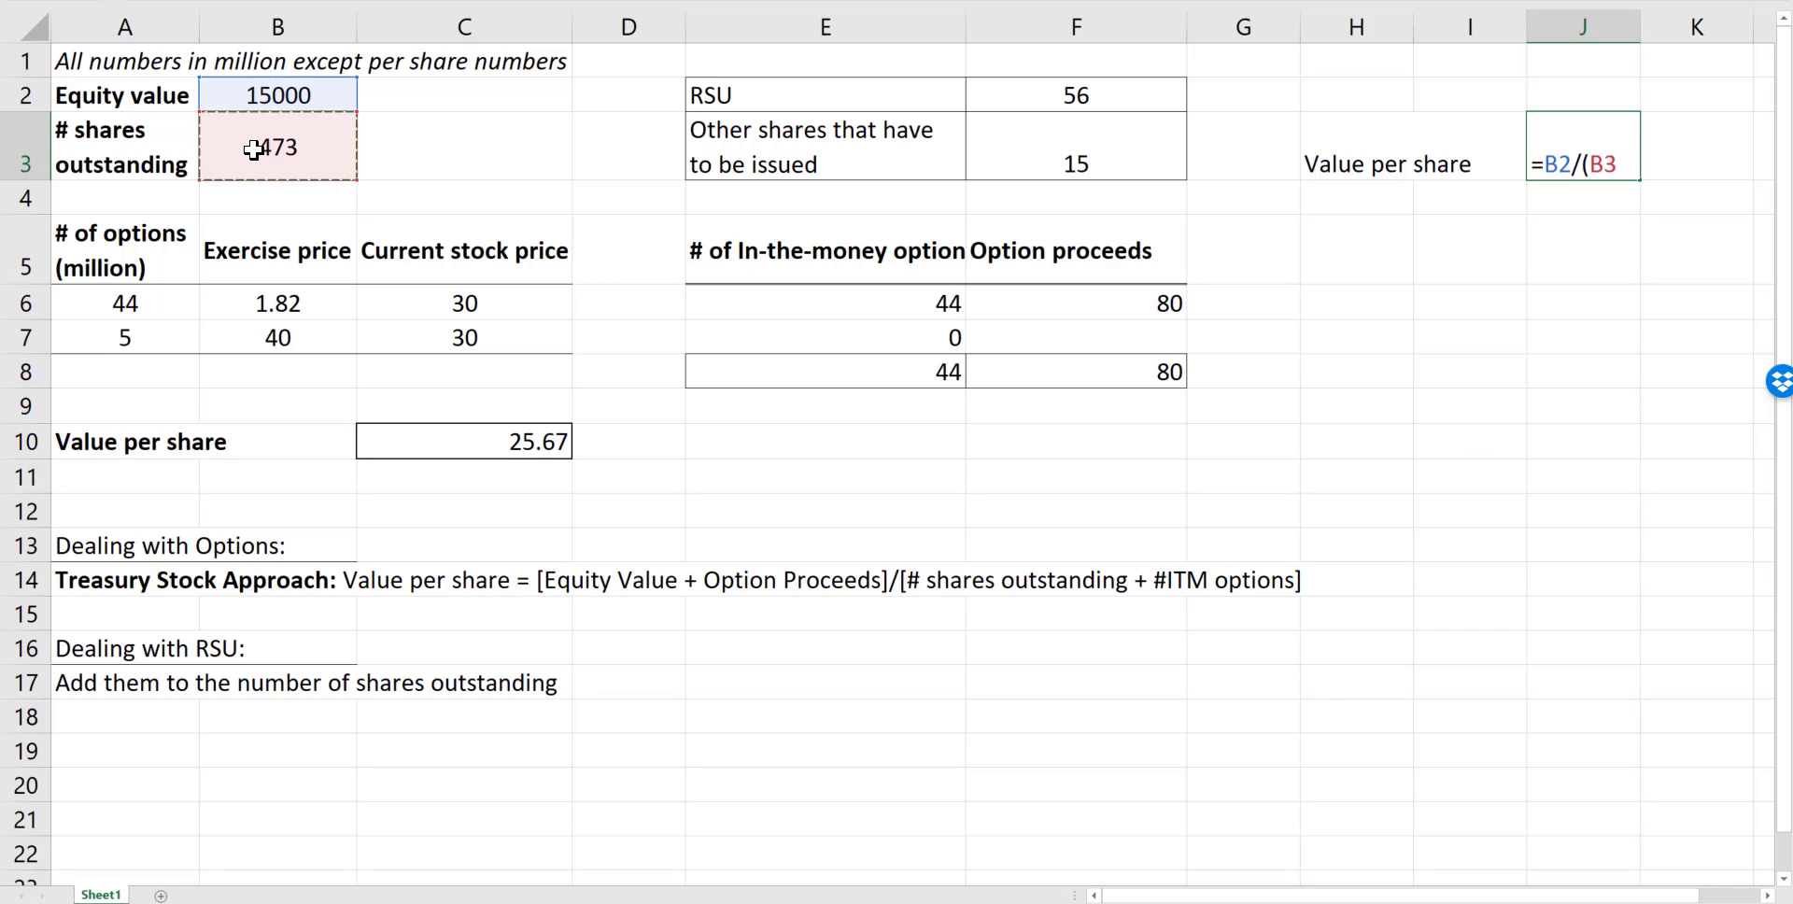
{"action": "type", "text": "+"}
{"action": "left_click", "coordinate": [1083, 96]}
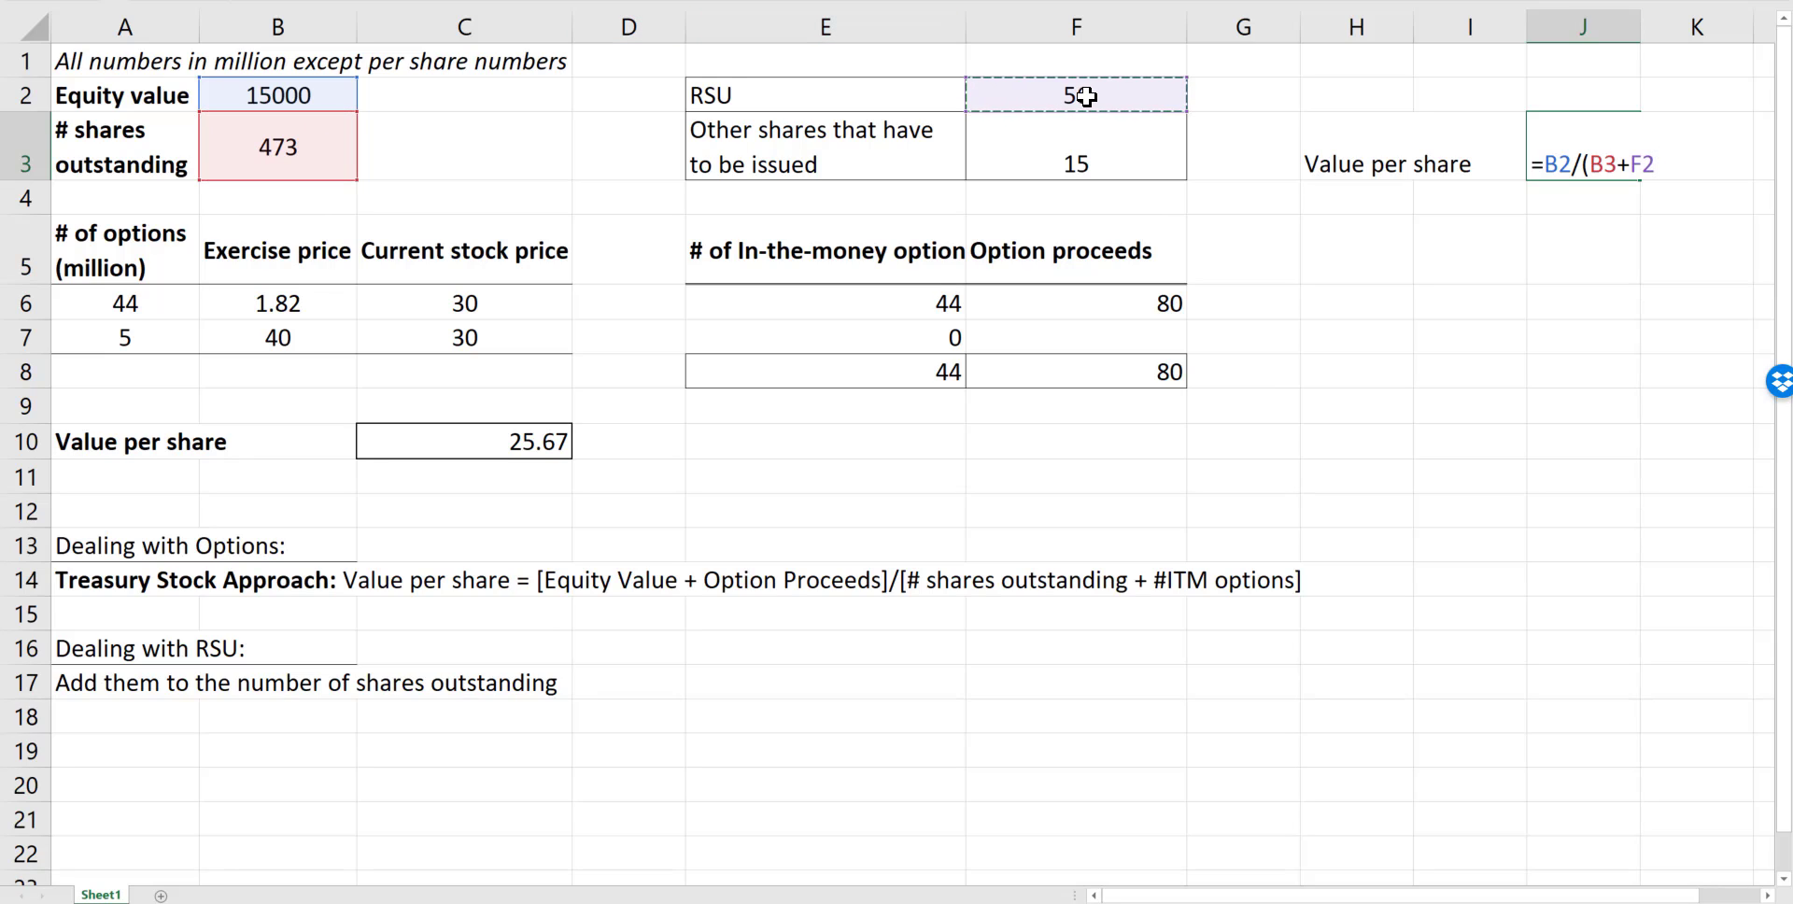
{"action": "type", "text": "+"}
{"action": "left_click", "coordinate": [1085, 152]}
{"action": "type", "text": ")"}
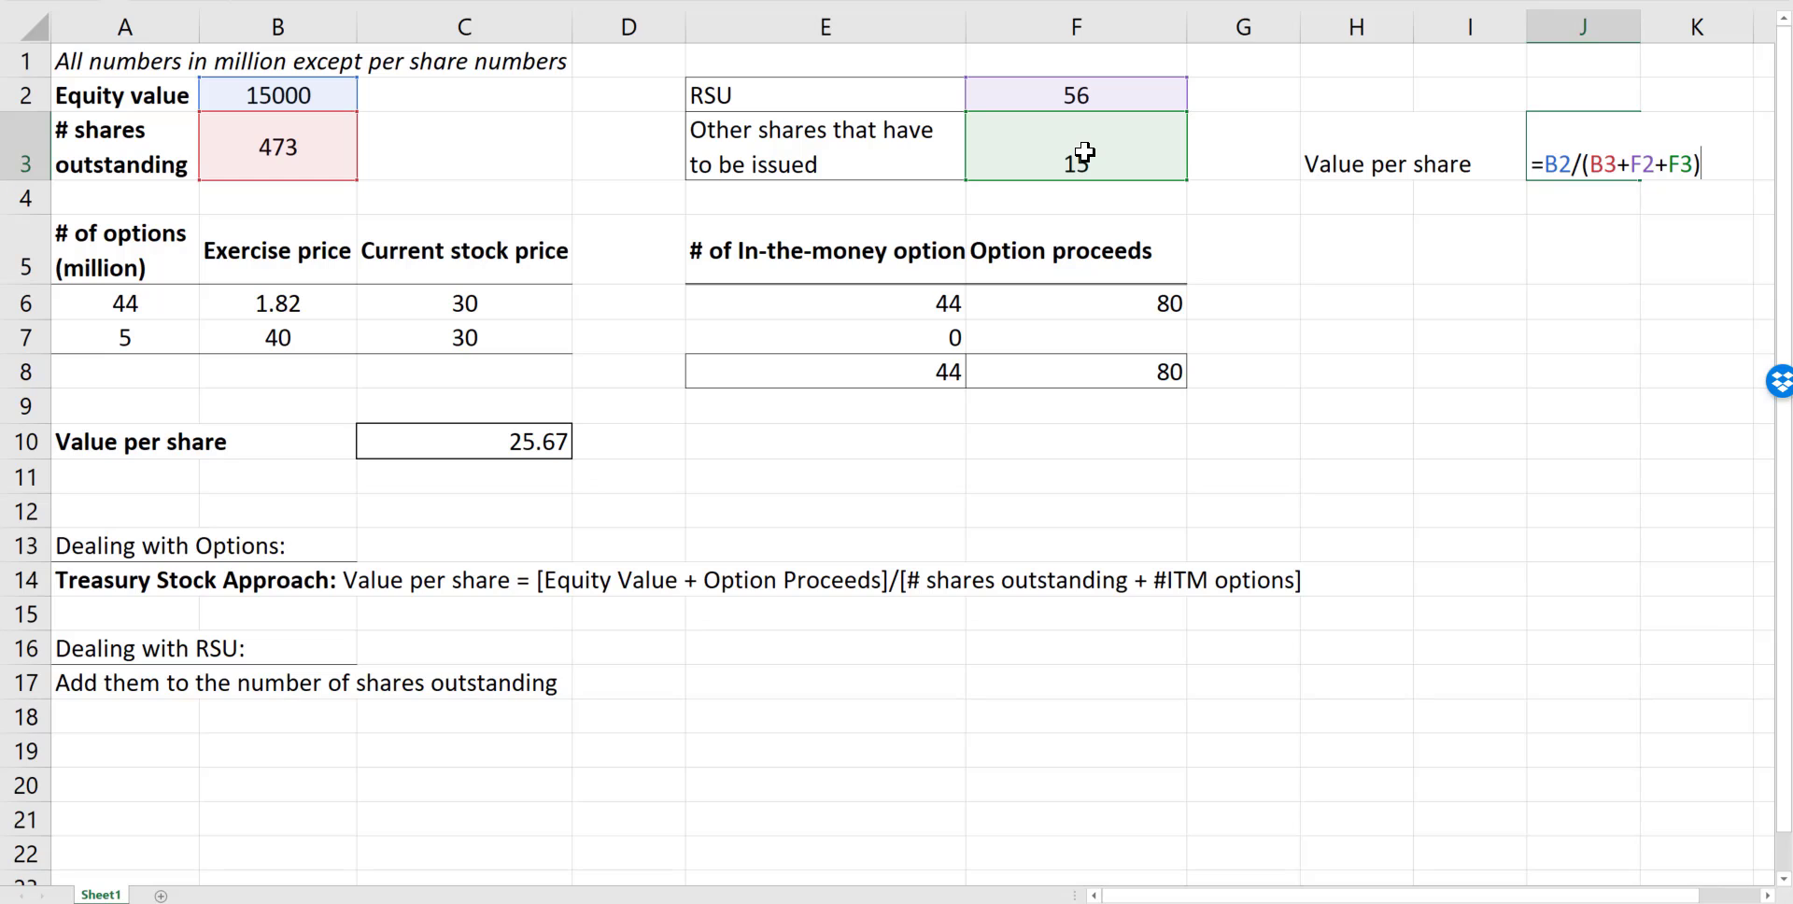
{"action": "key", "text": "Return"}
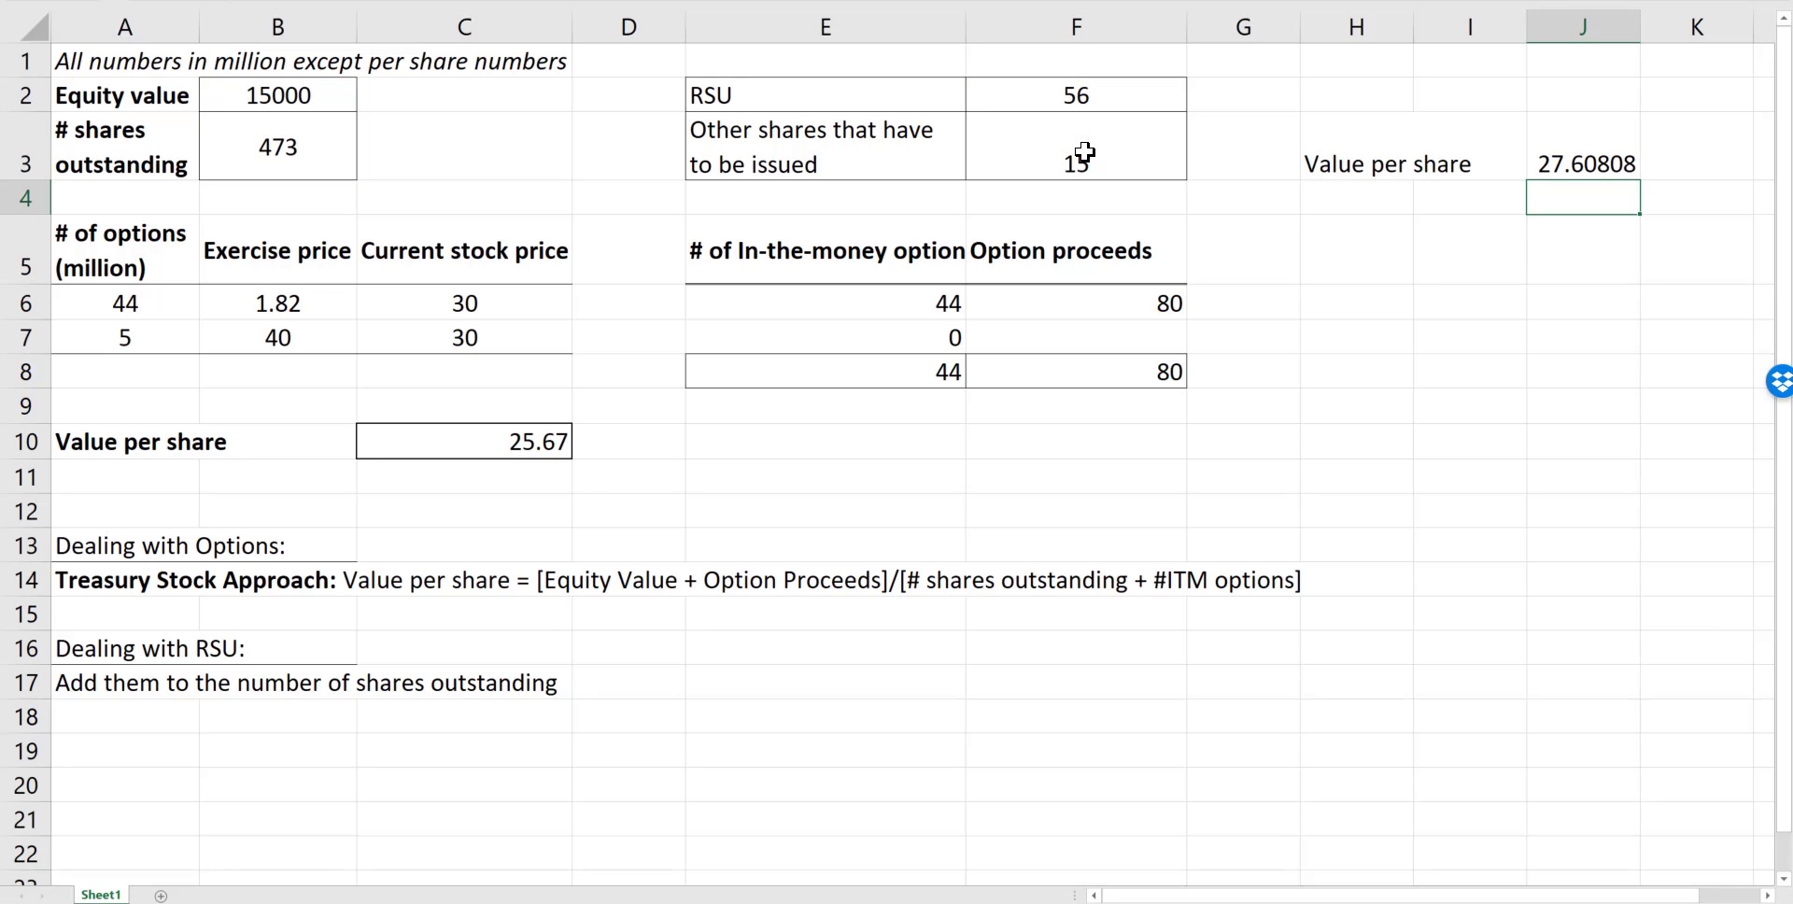
{"action": "left_click_drag", "start_coordinate": [1364, 150], "coordinate": [1541, 140]}
{"action": "left_click", "coordinate": [1569, 135]}
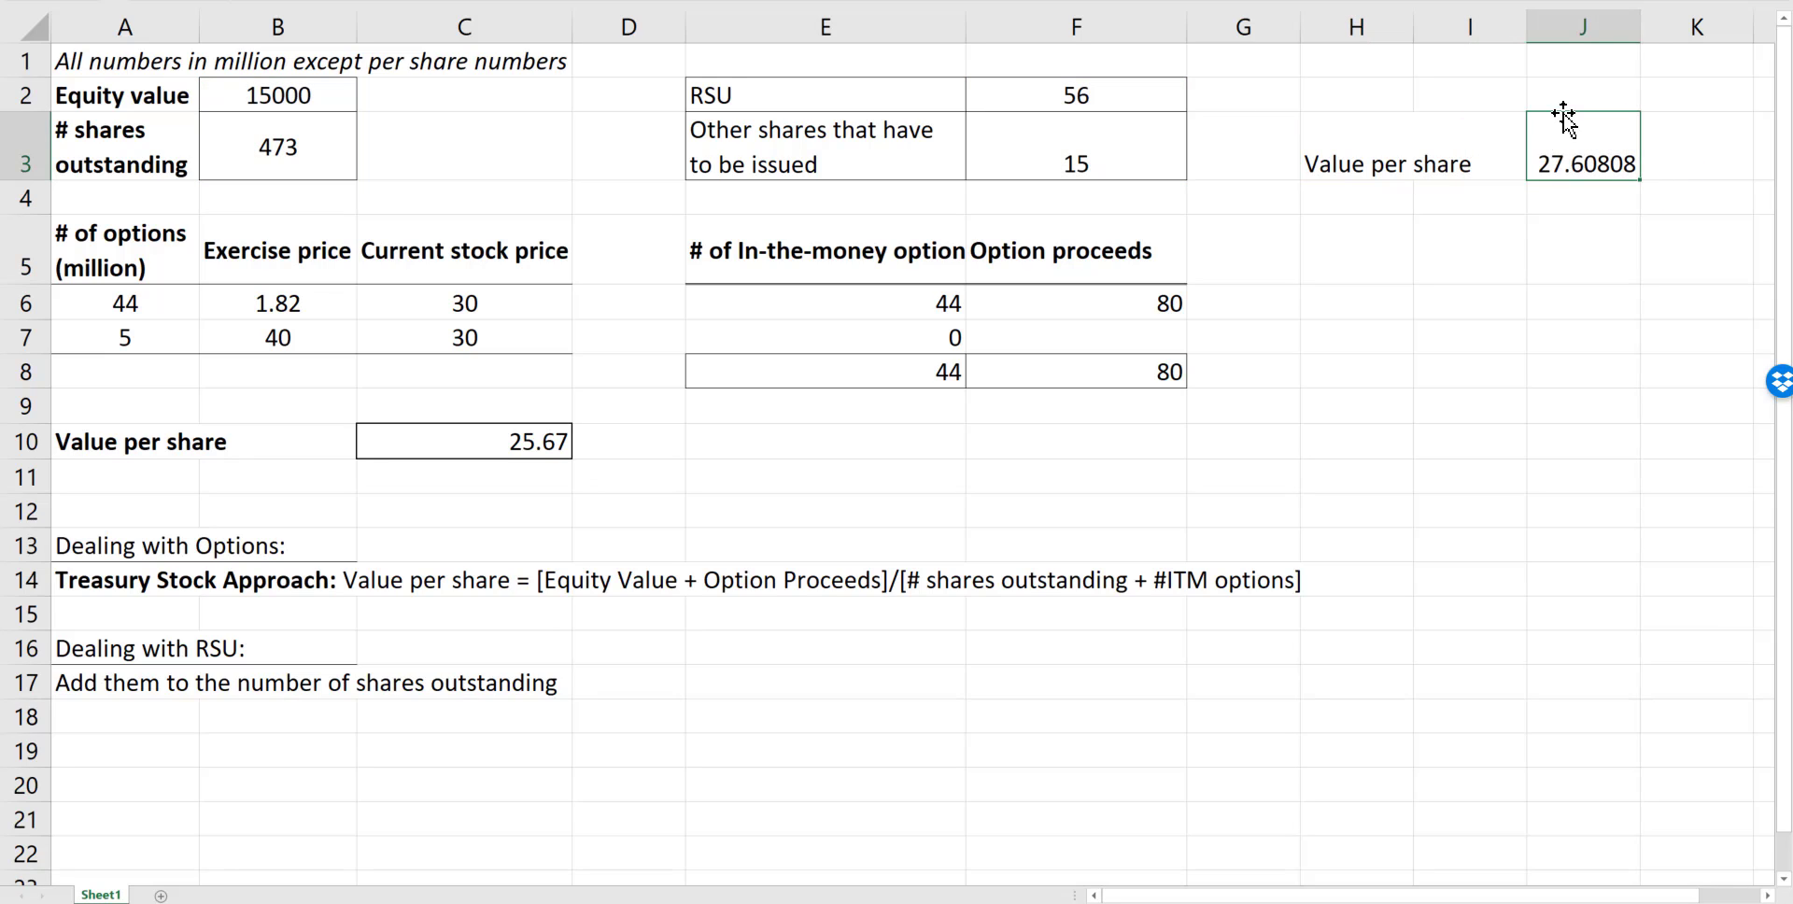
{"action": "left_click", "coordinate": [255, 307]}
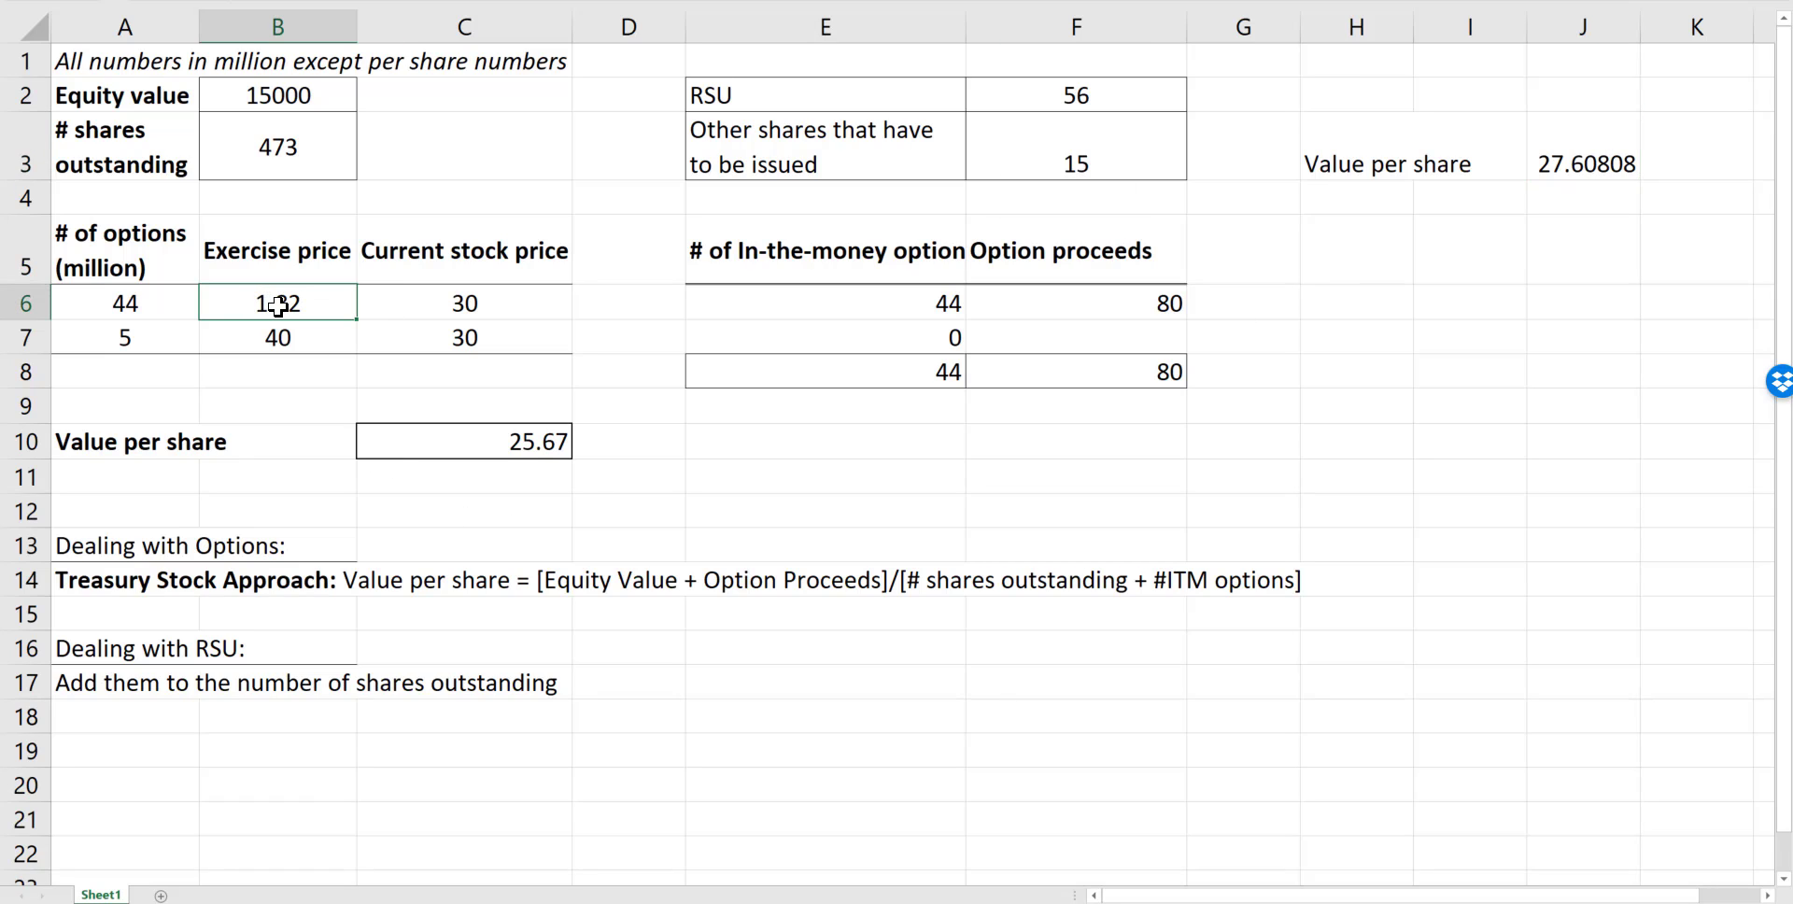
{"action": "left_click", "coordinate": [1586, 150]}
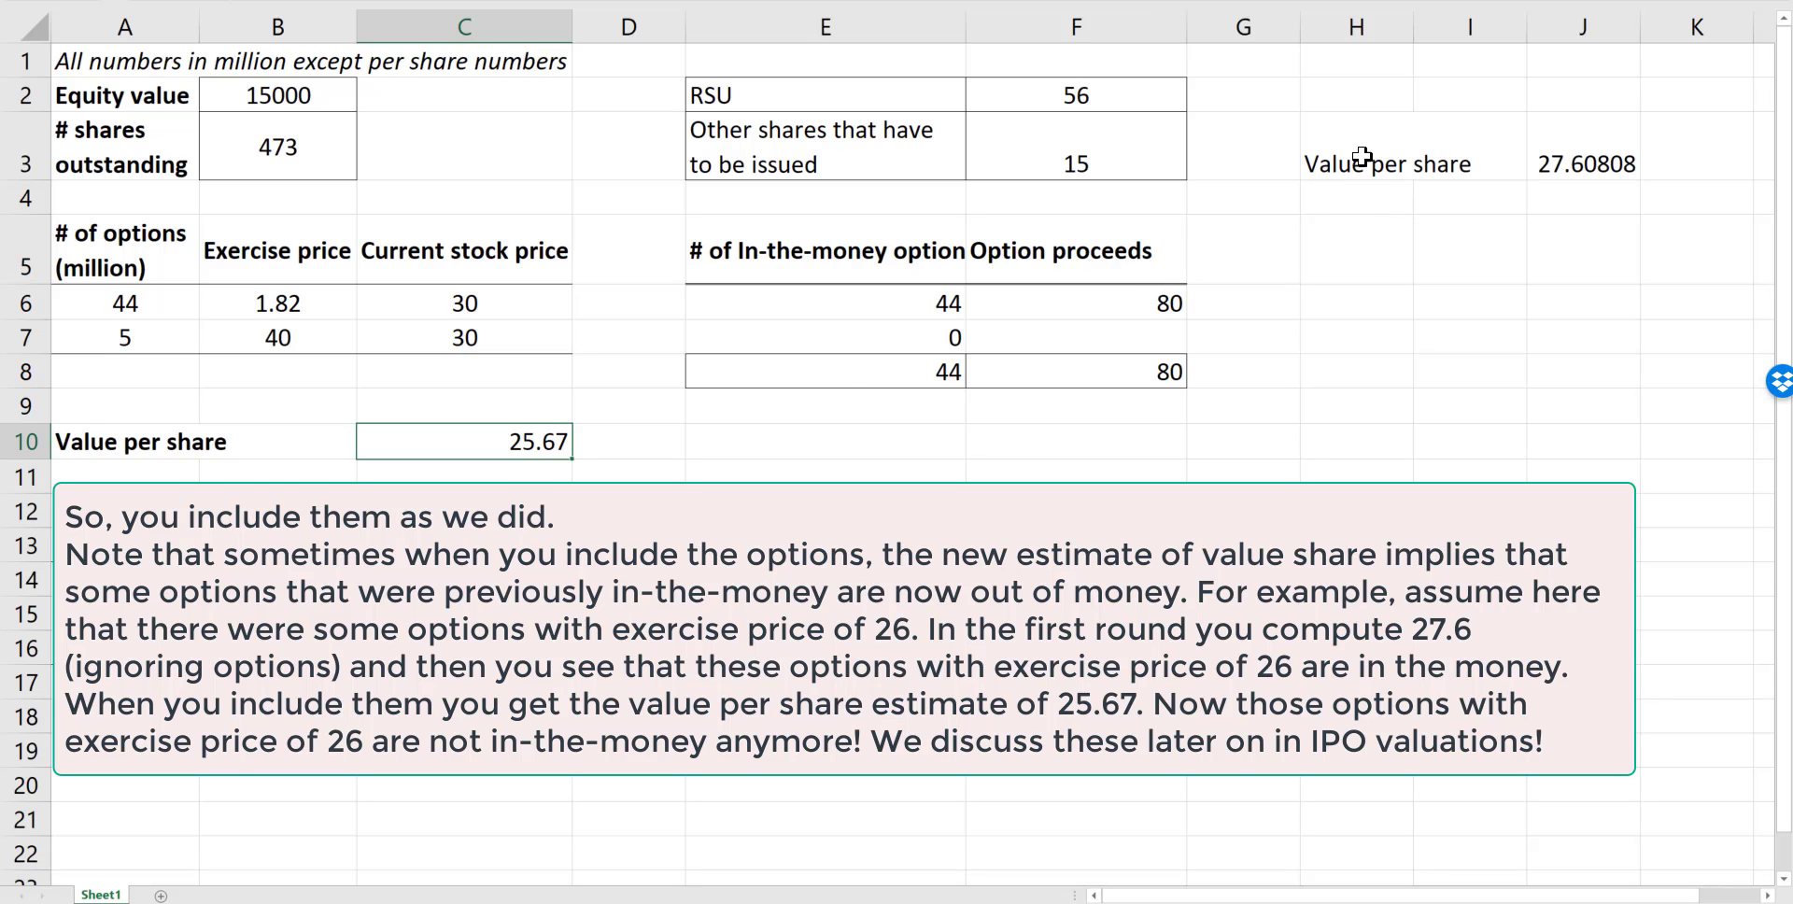
{"action": "left_click_drag", "start_coordinate": [1373, 159], "coordinate": [1610, 151]}
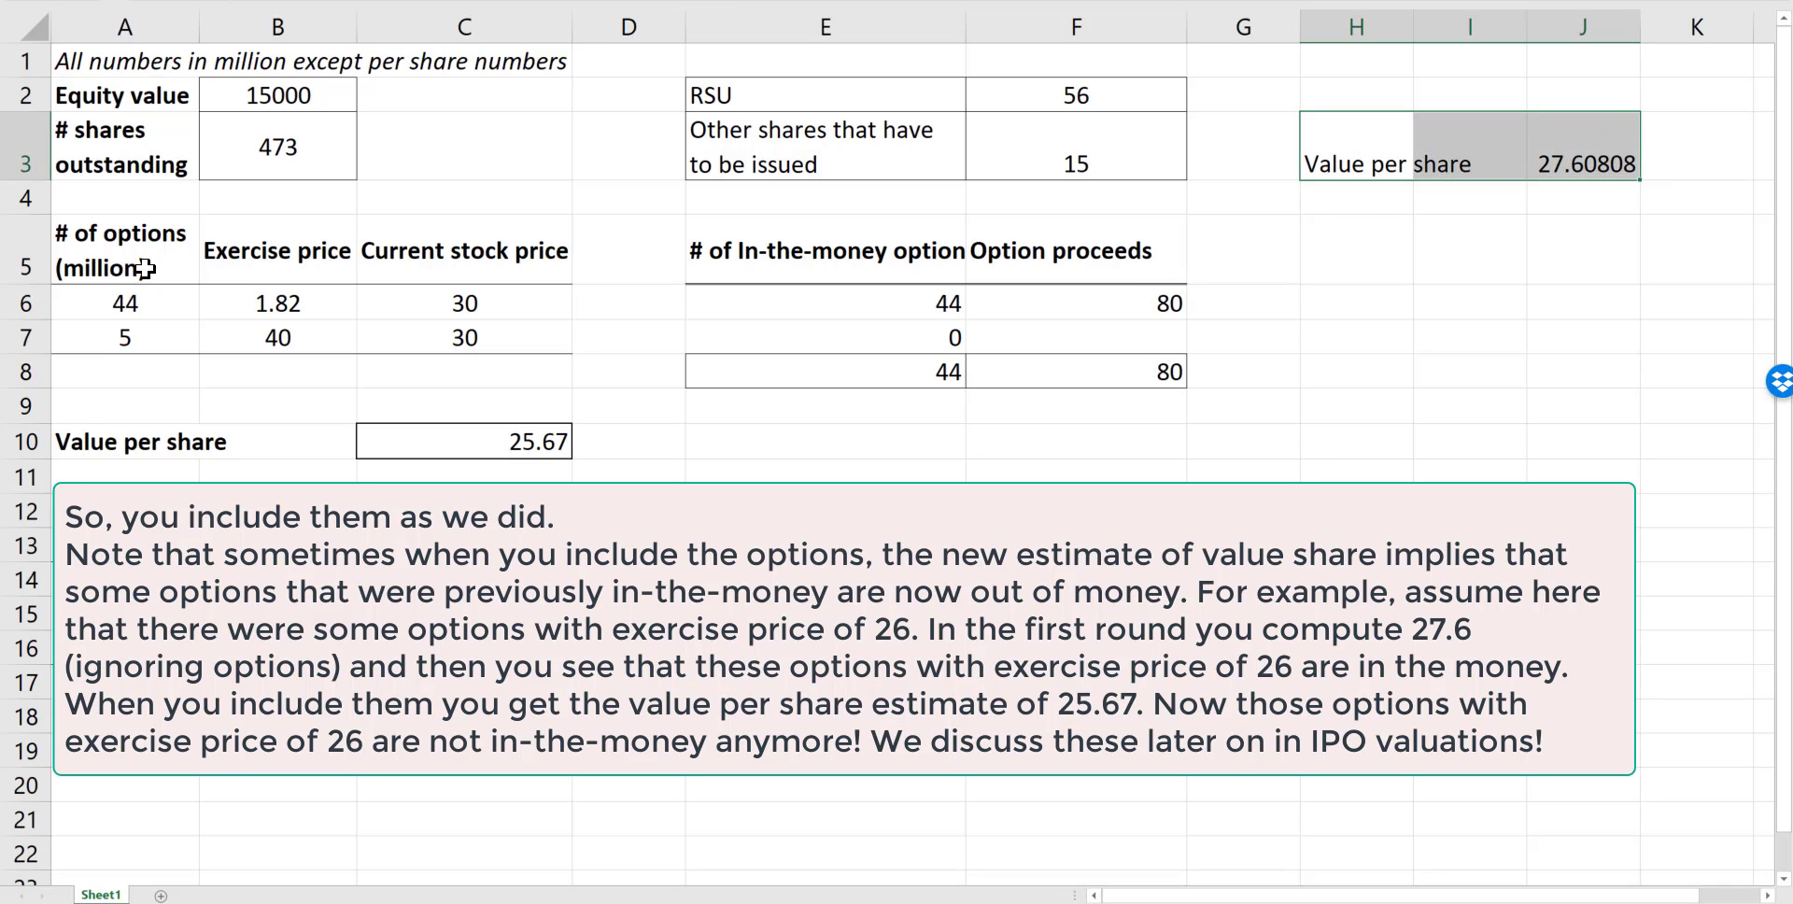